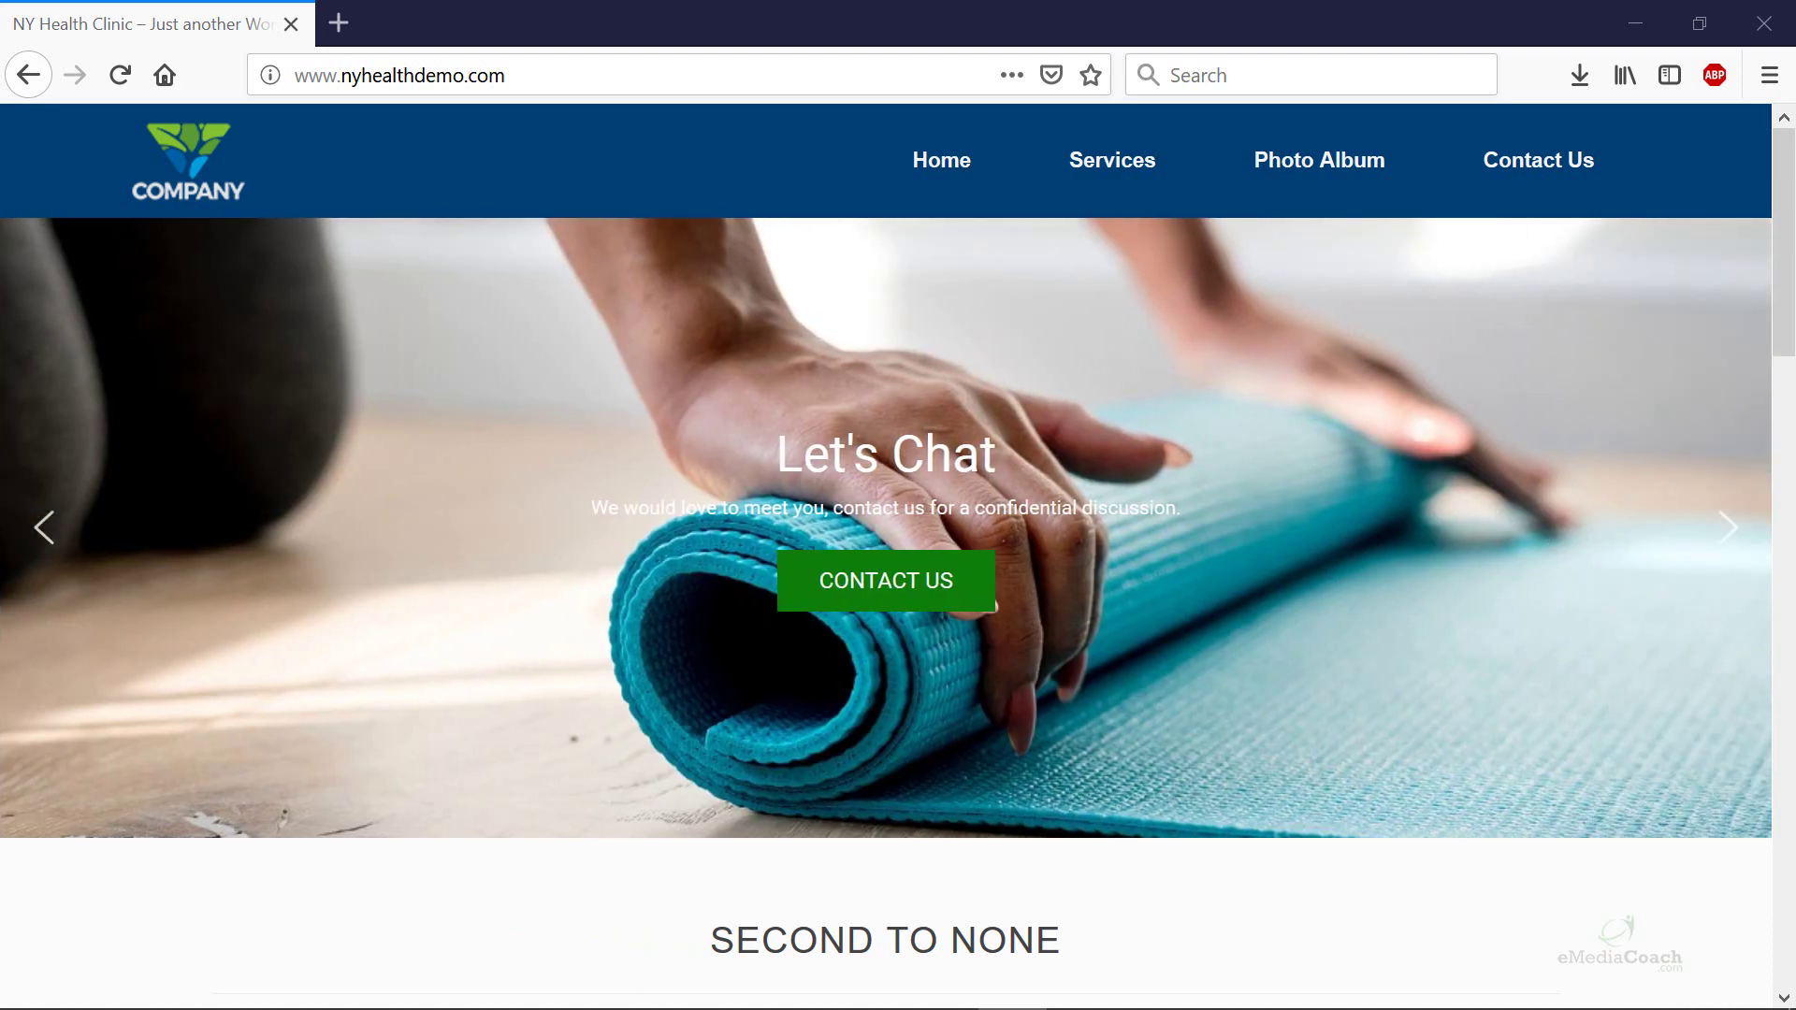
Step: Log in to the NY Health Clinic admin at /wp-admin using the saved credentials
mouse_move(1072, 171)
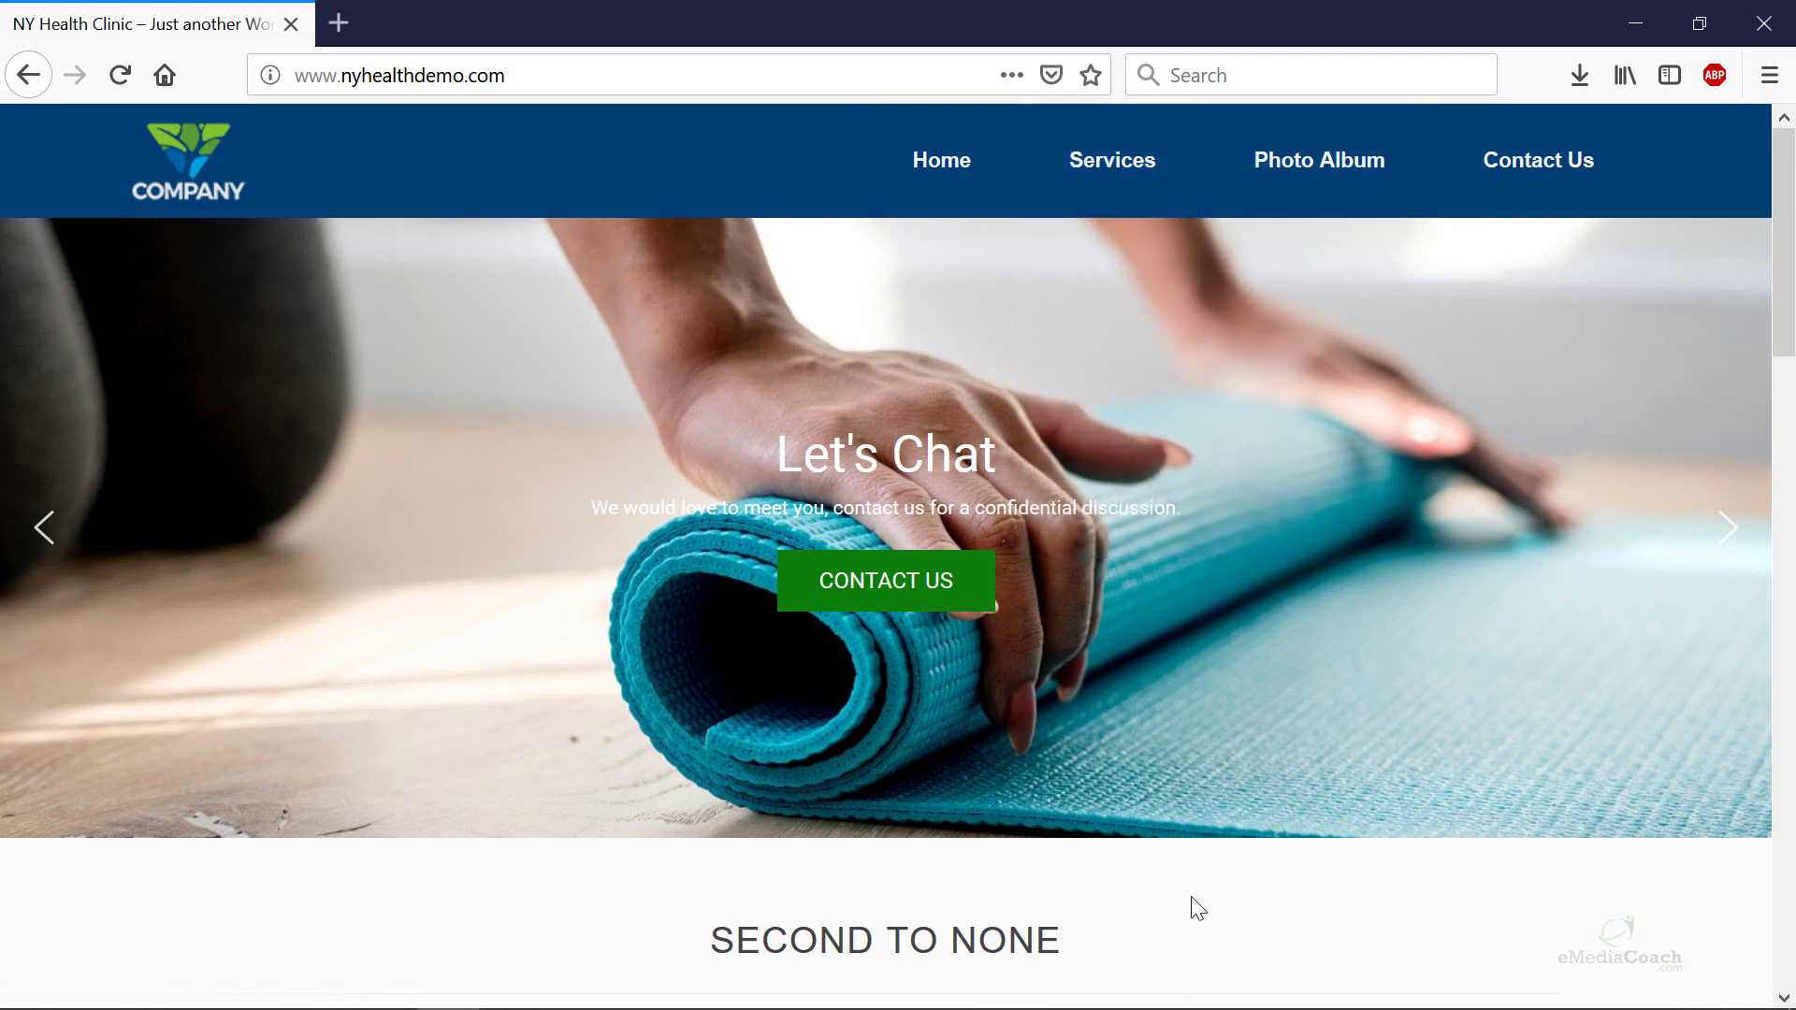
scroll(1211, 860, down, 15)
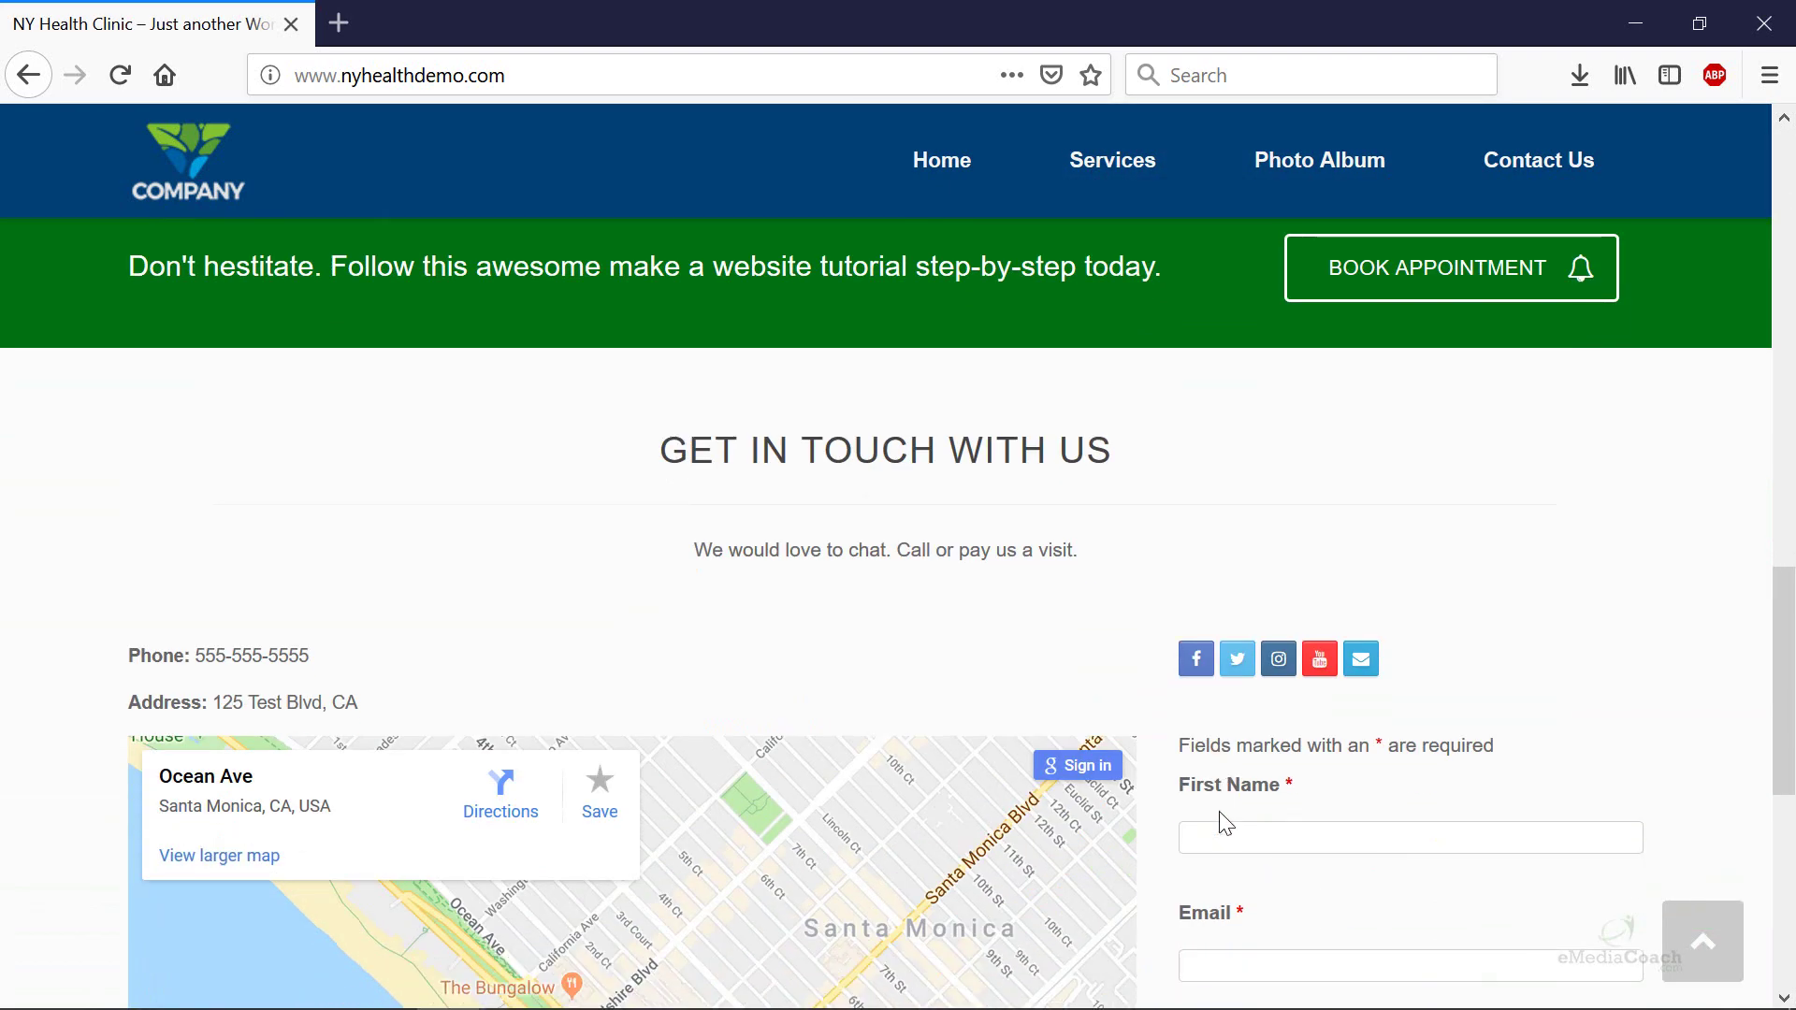
scroll(1225, 823, down, 2)
scroll(1226, 810, up, 18)
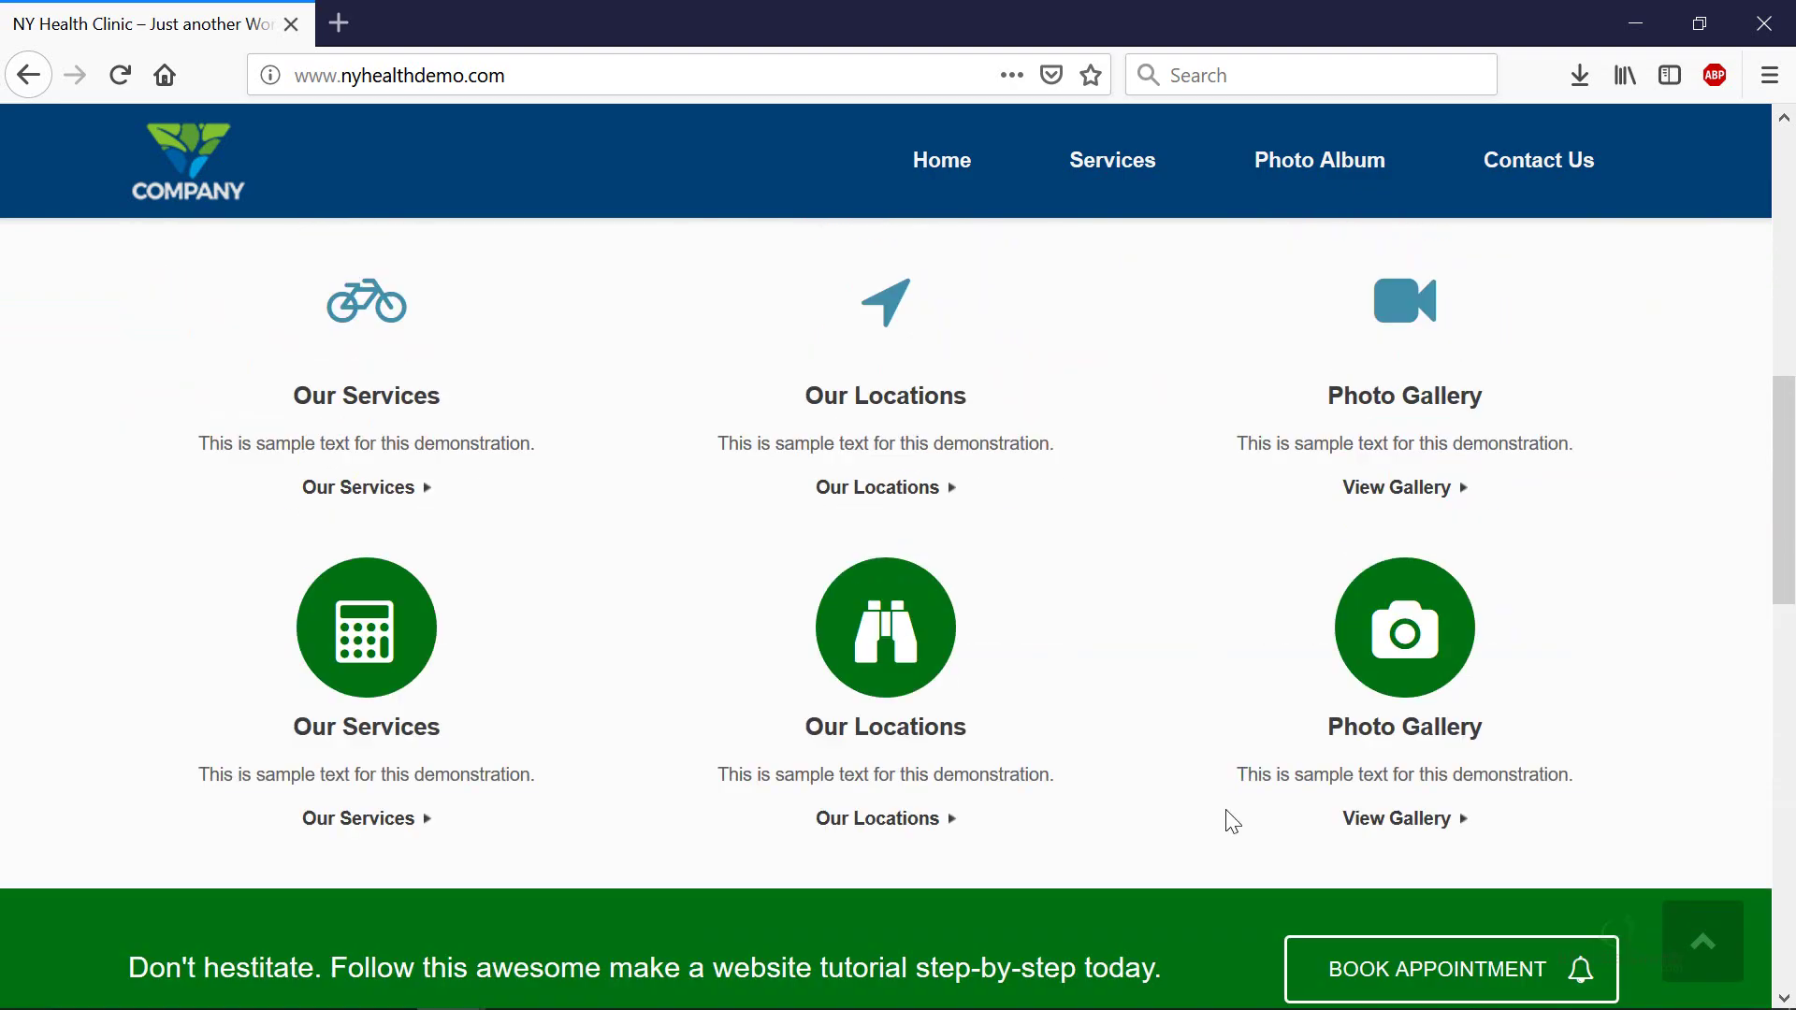
scroll(1225, 814, up, 3)
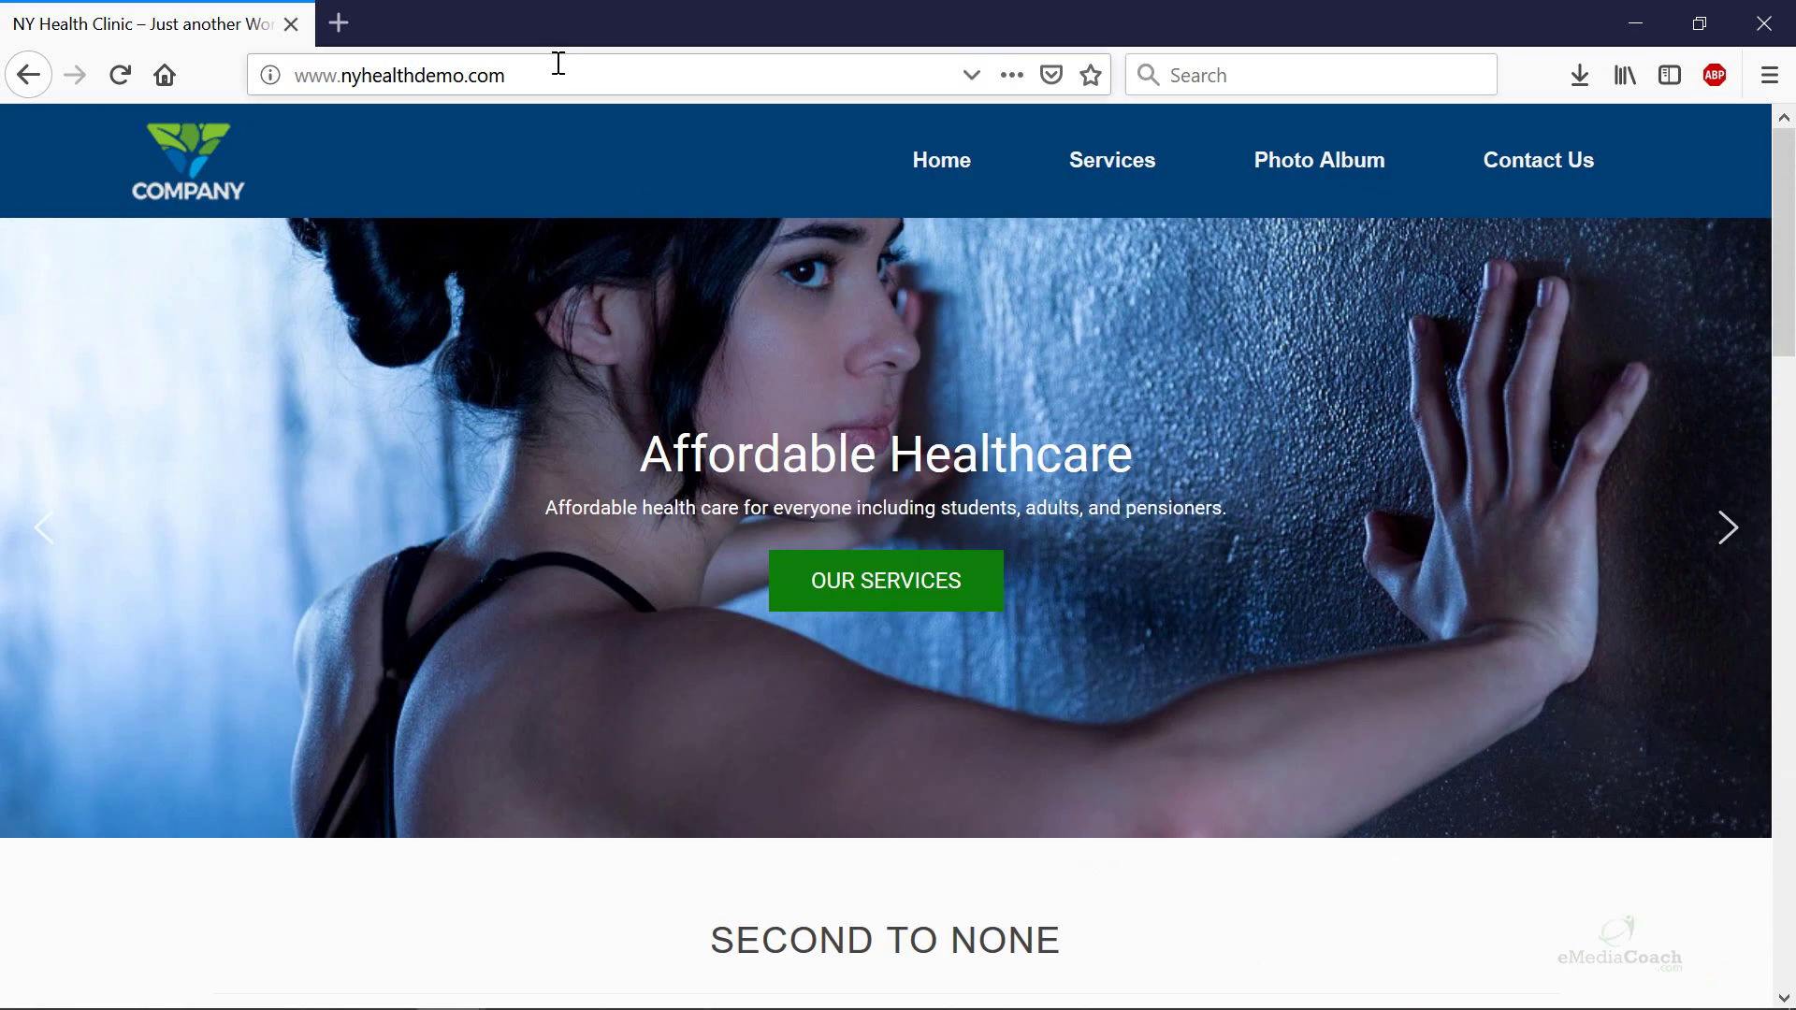
click(622, 73)
click(622, 73)
text(/wp-admin/)
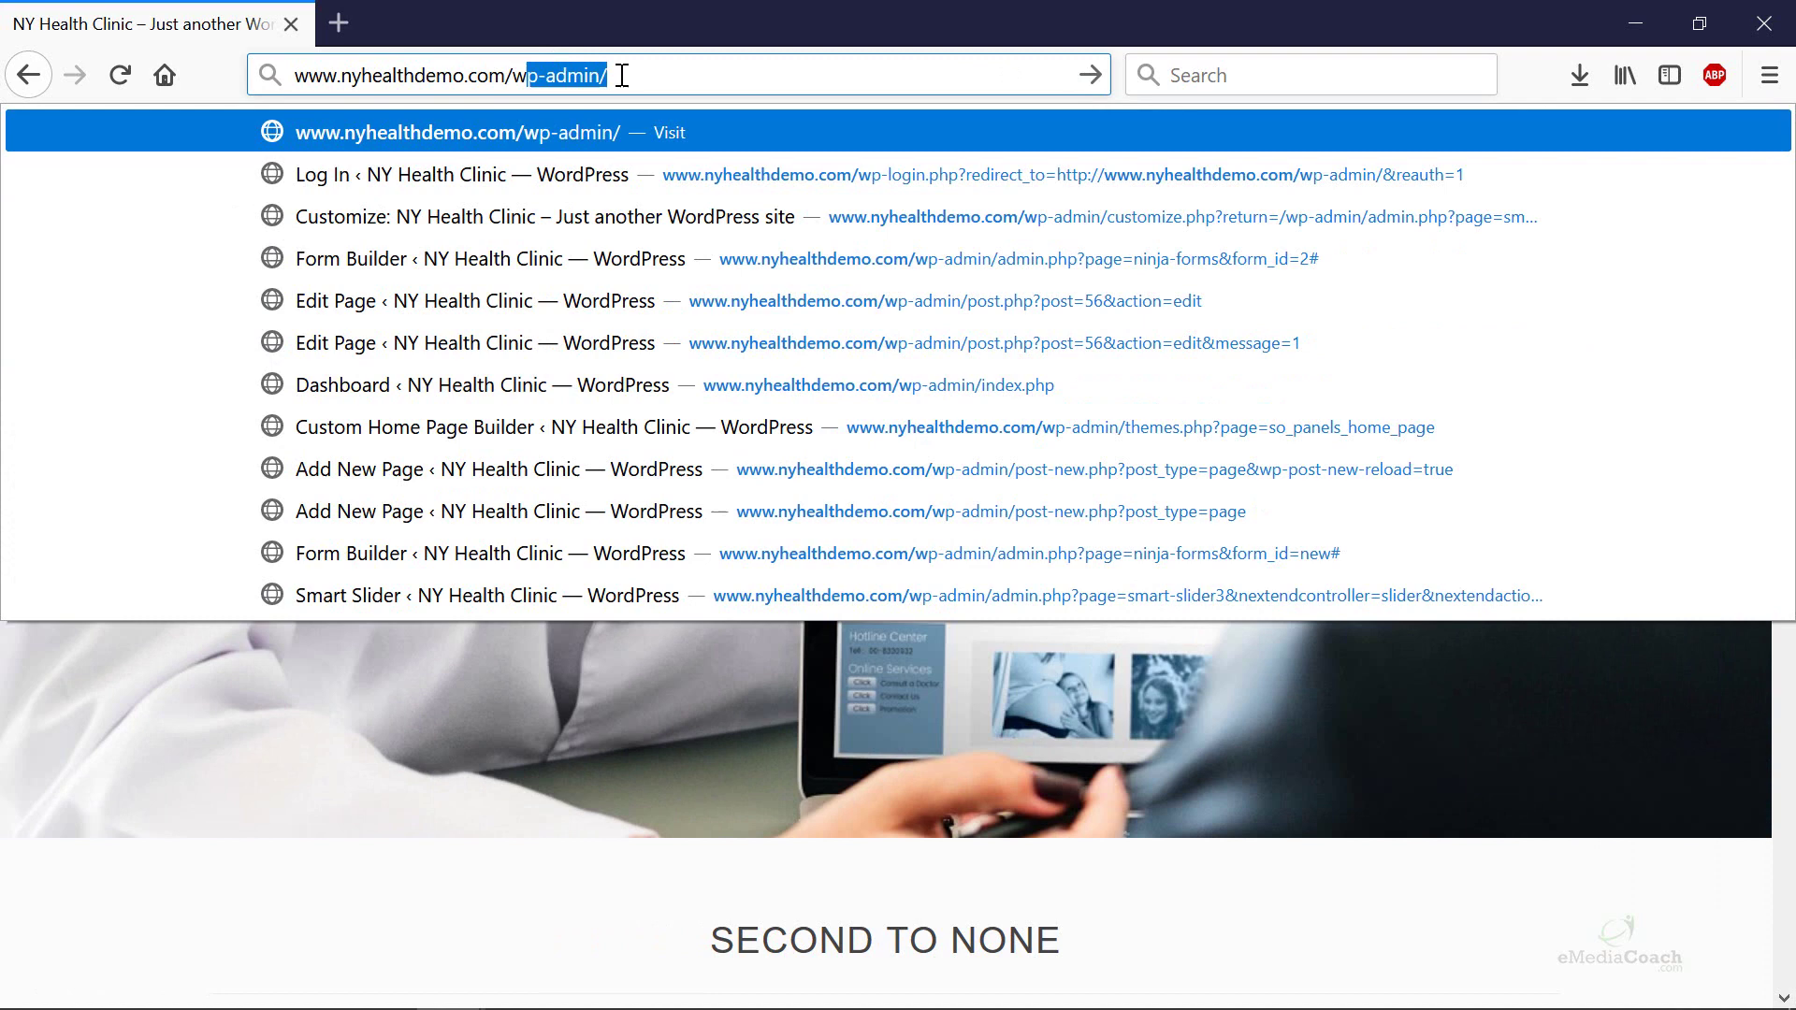
key(Return)
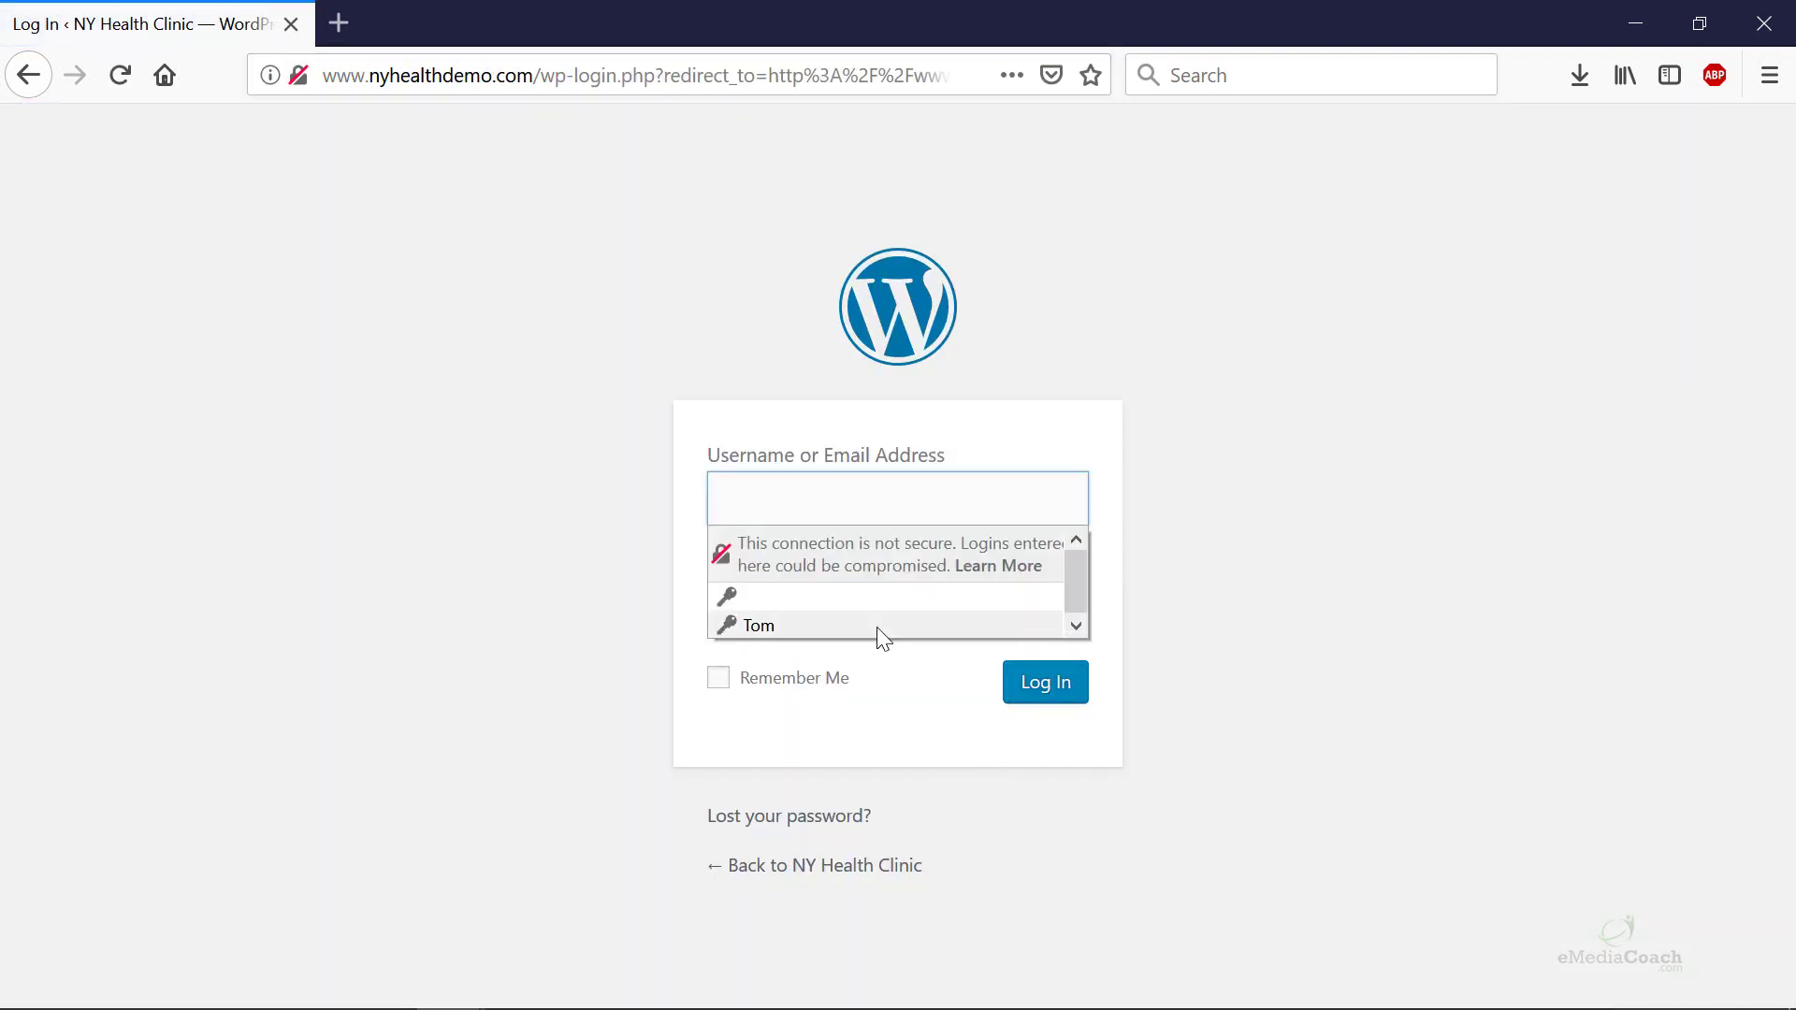
click(882, 636)
click(1014, 690)
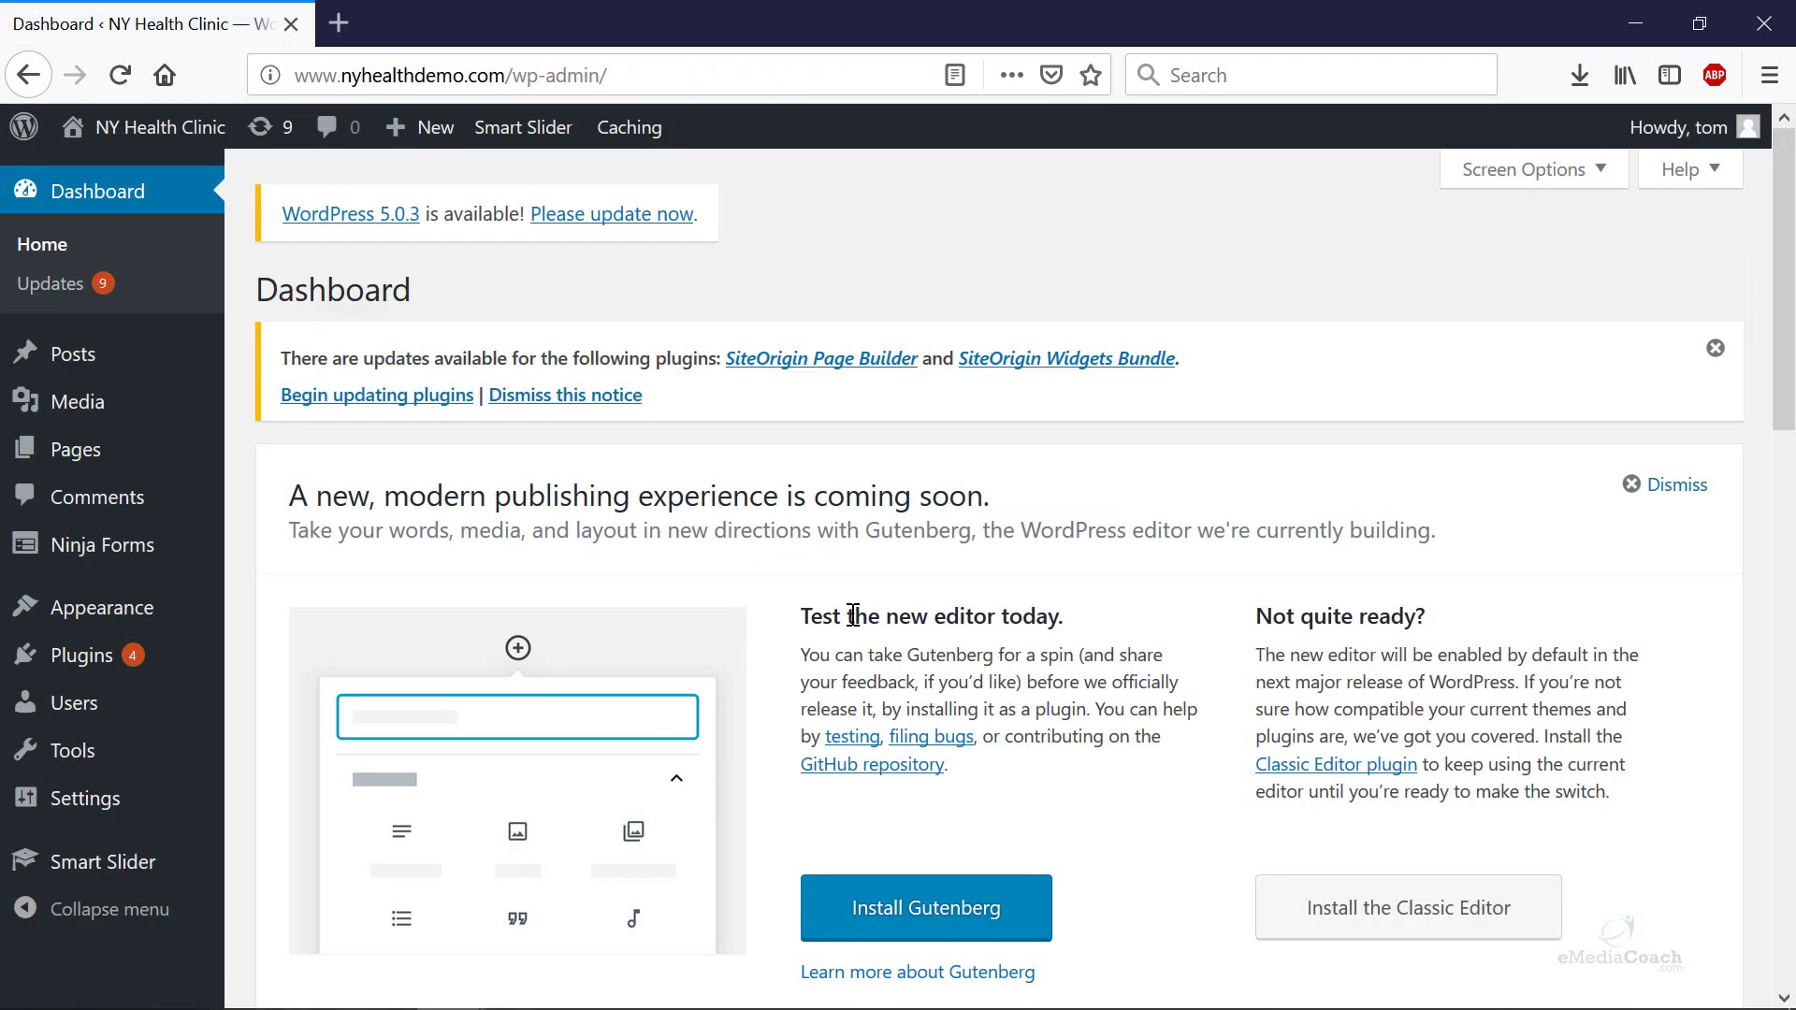
mouse_move(140, 608)
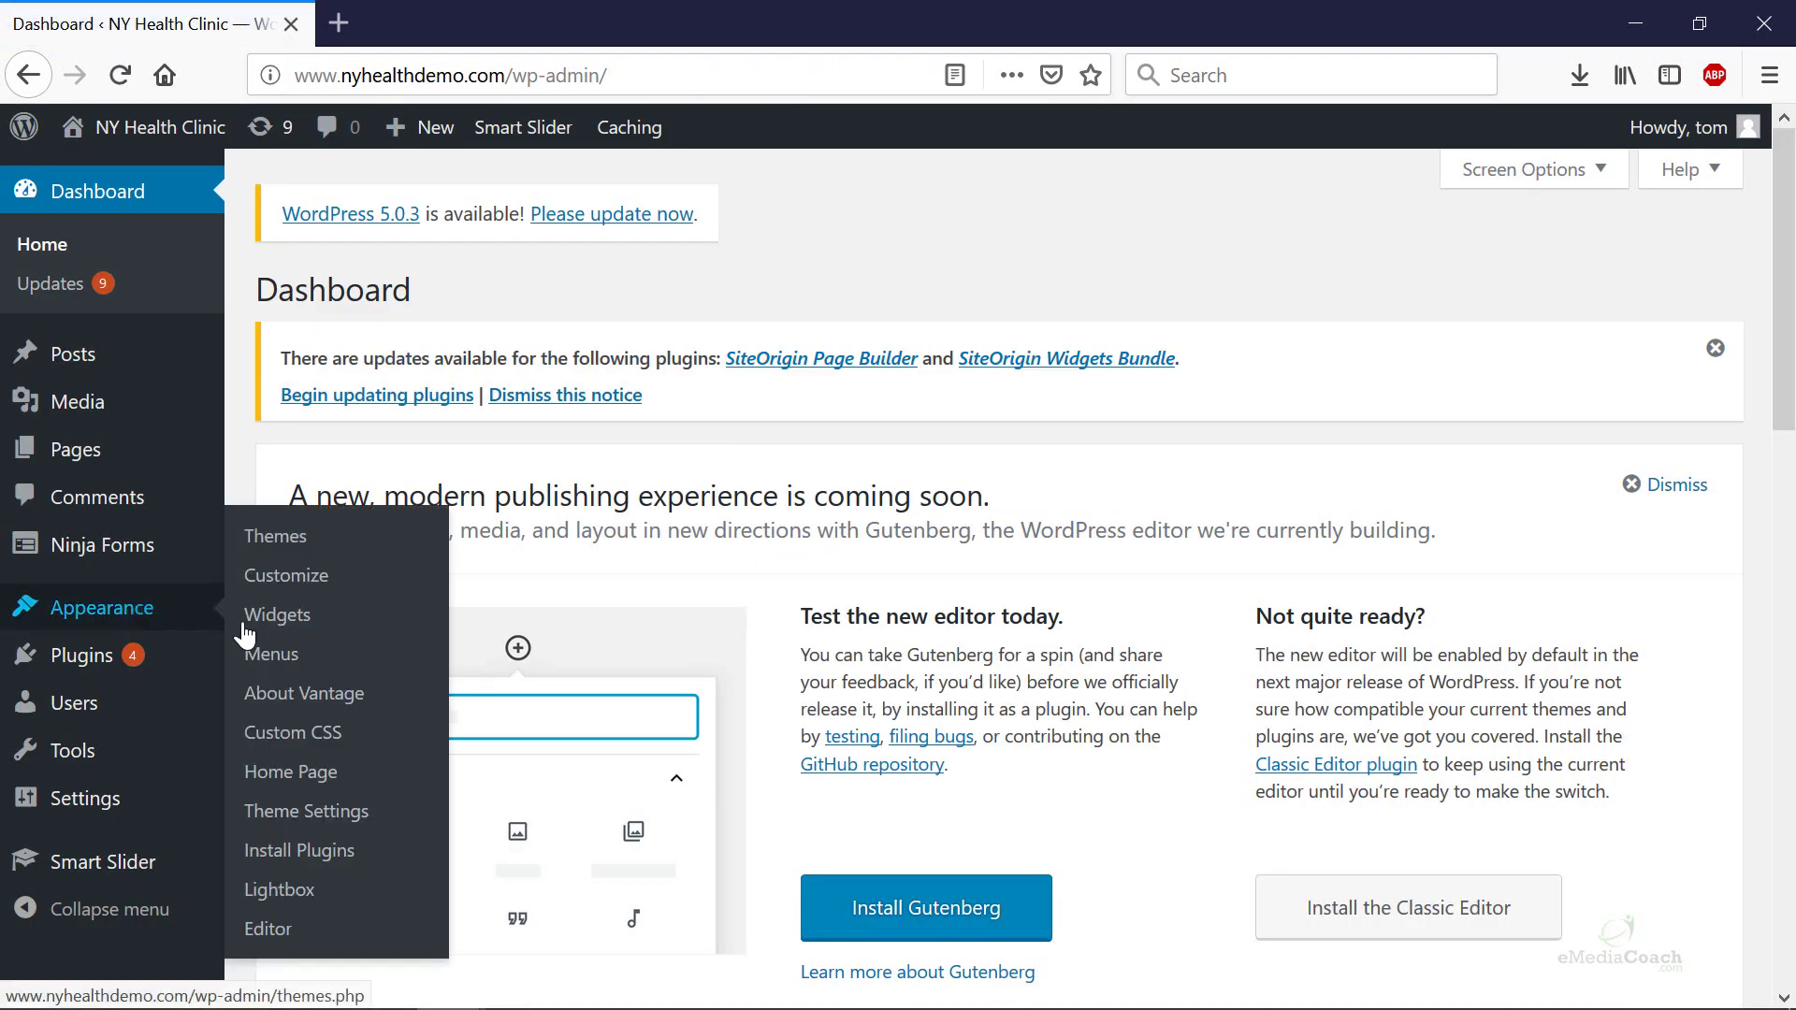
Step: Create a new navigation menu named 'Website Main Menu' from Appearance > Menus
click(271, 653)
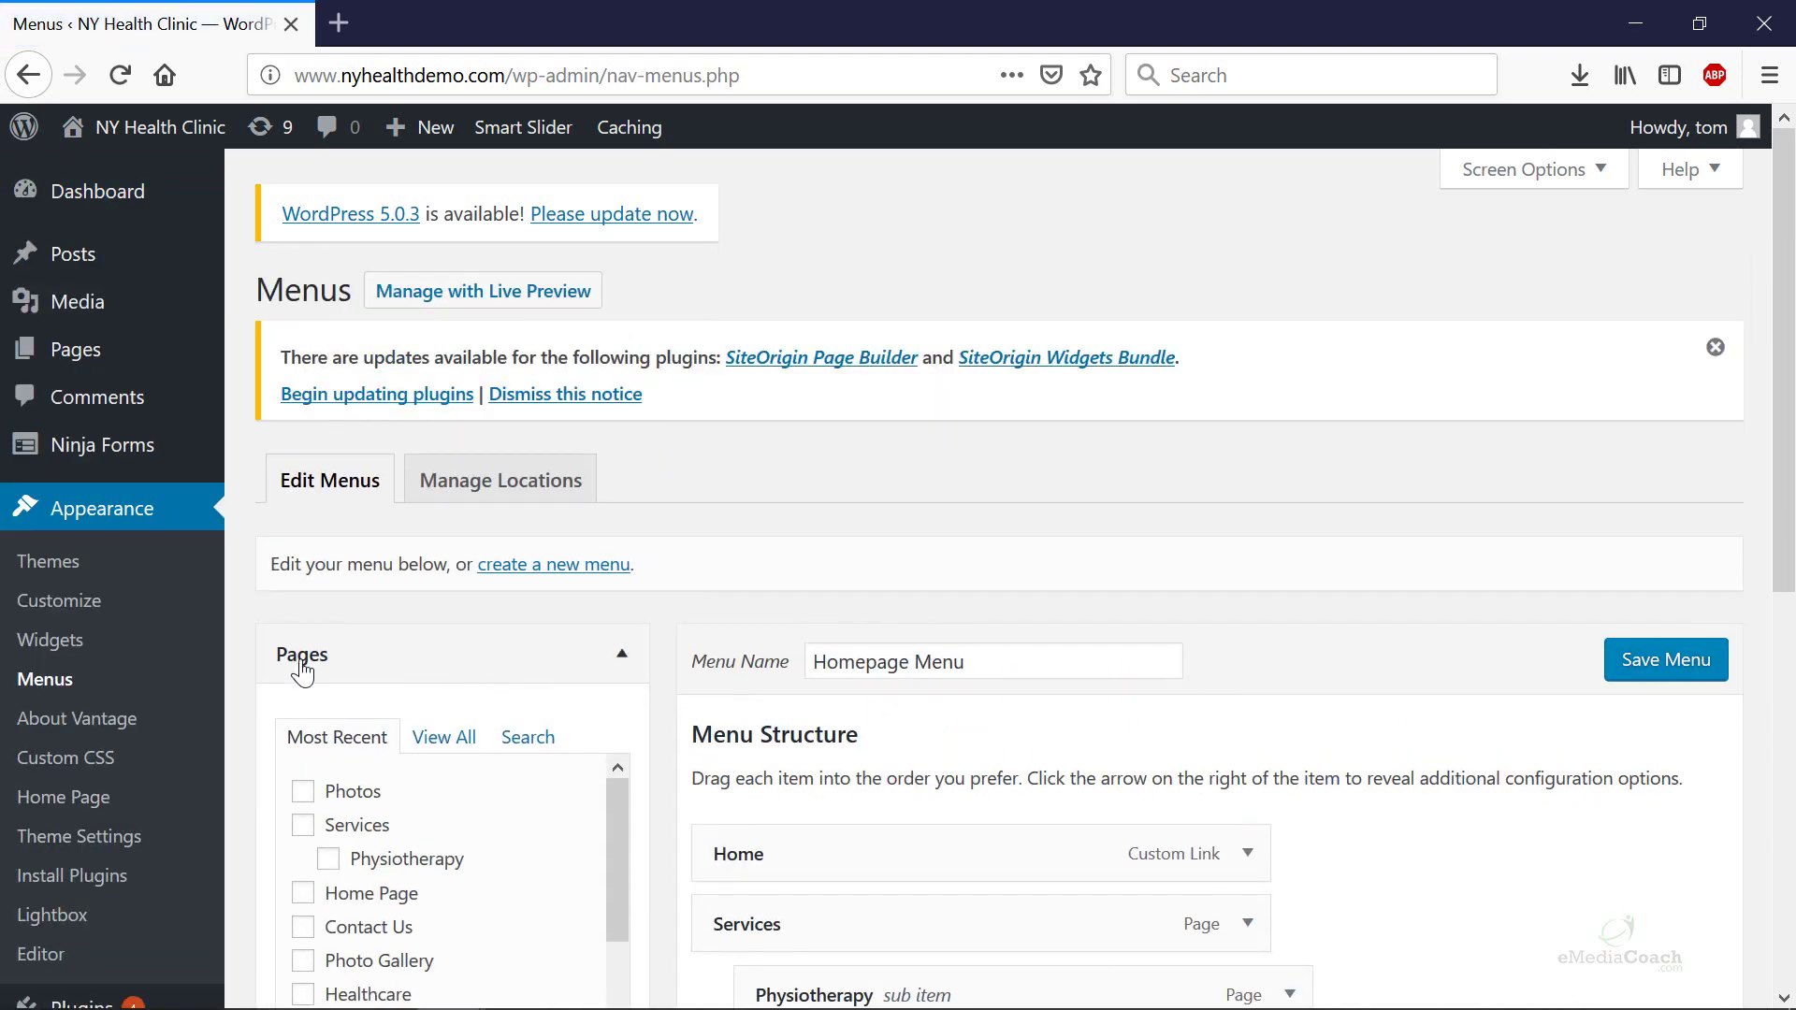
scroll(954, 506, down, 5)
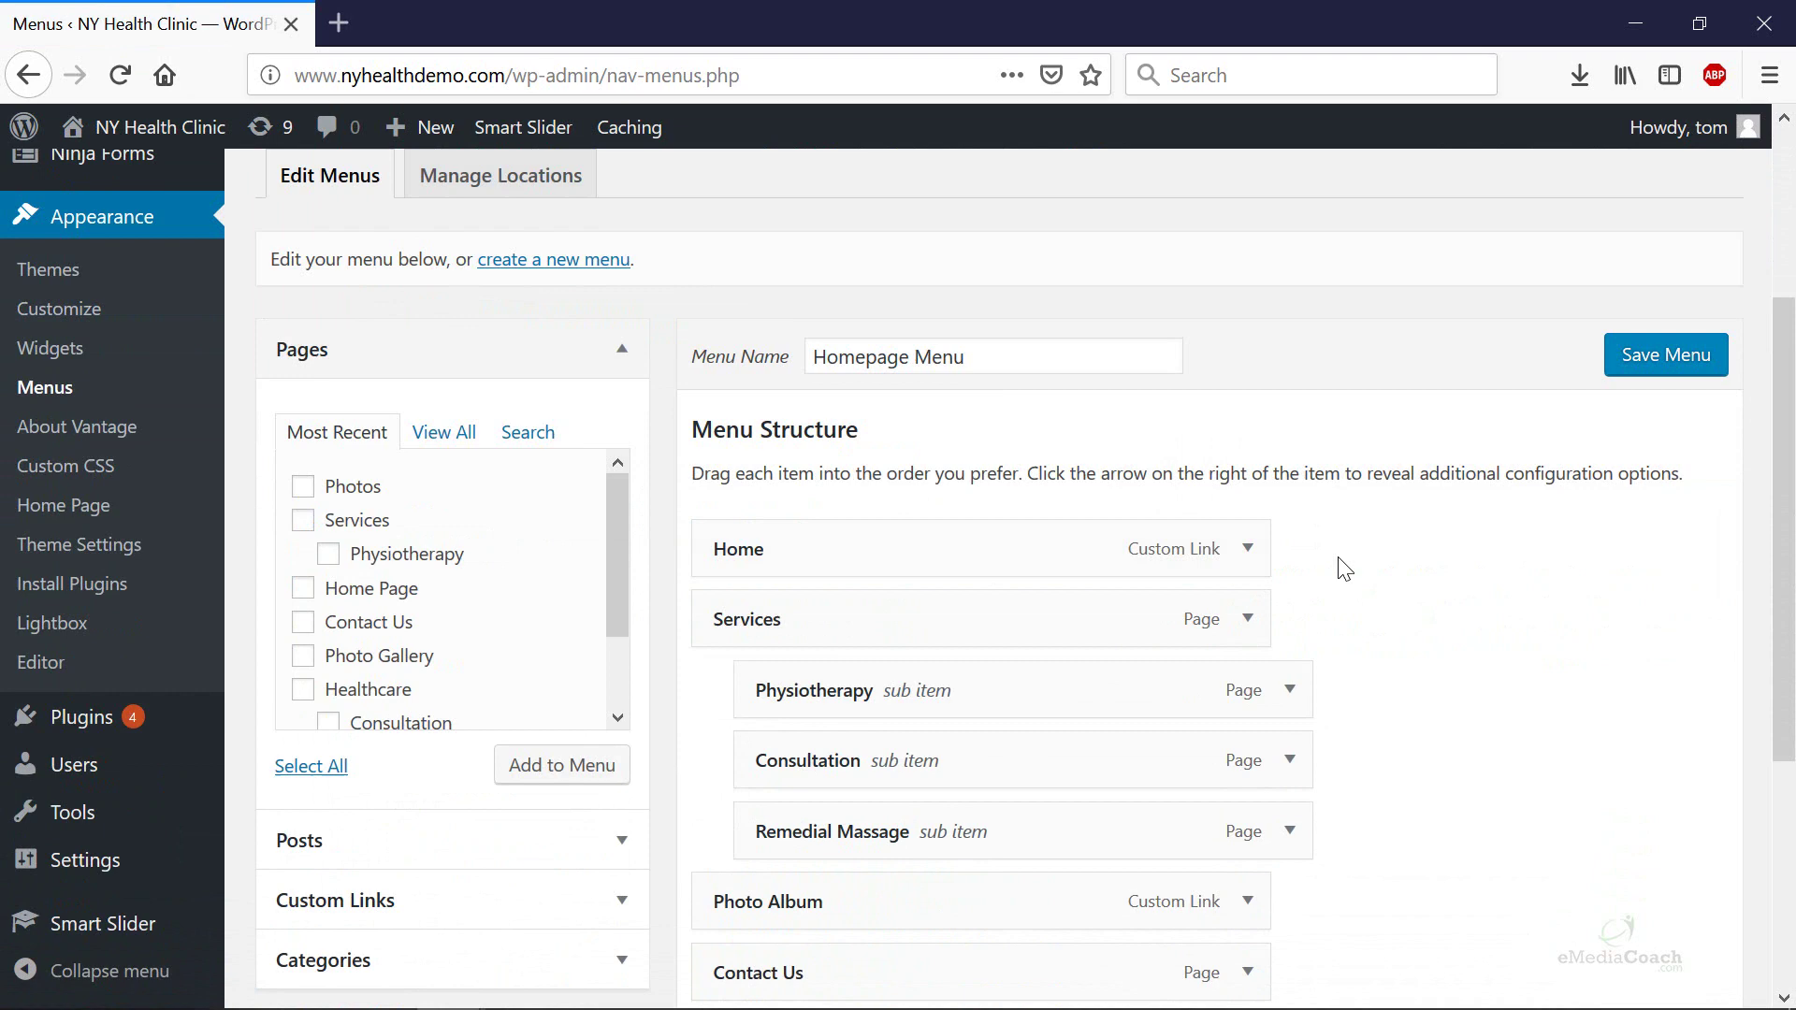
scroll(664, 610, down, 3)
scroll(638, 628, up, 8)
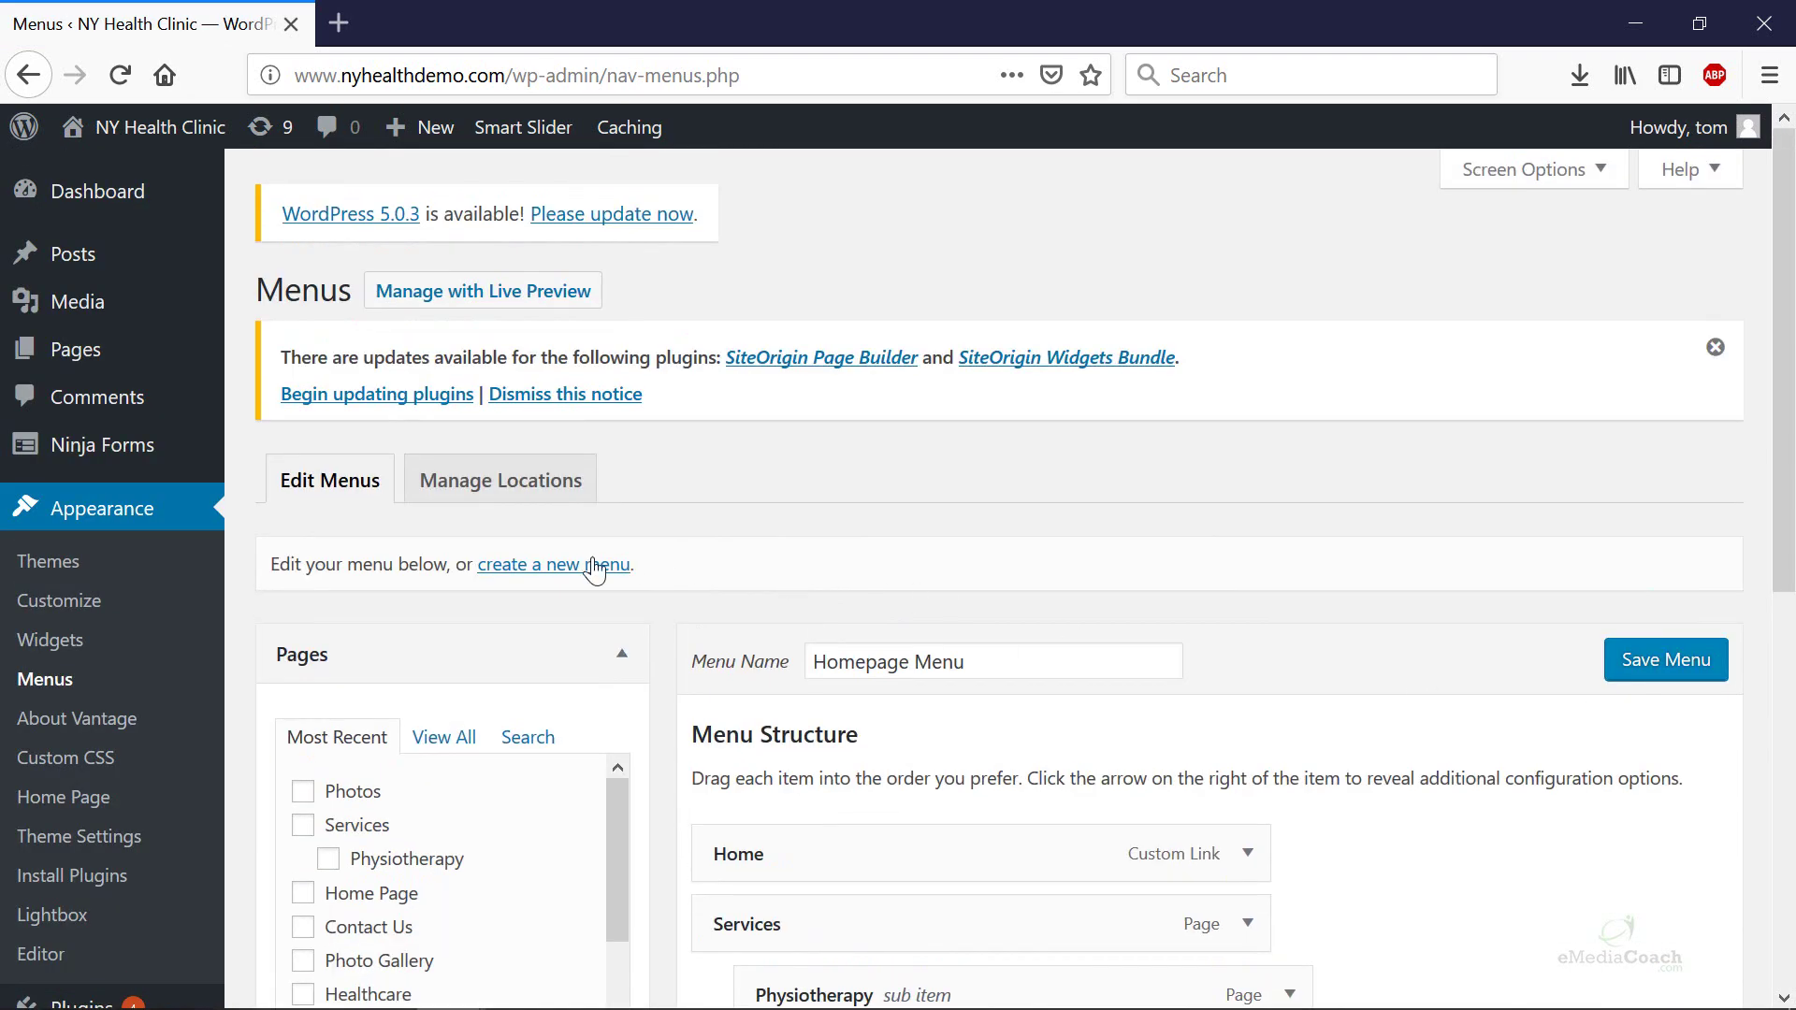
click(542, 571)
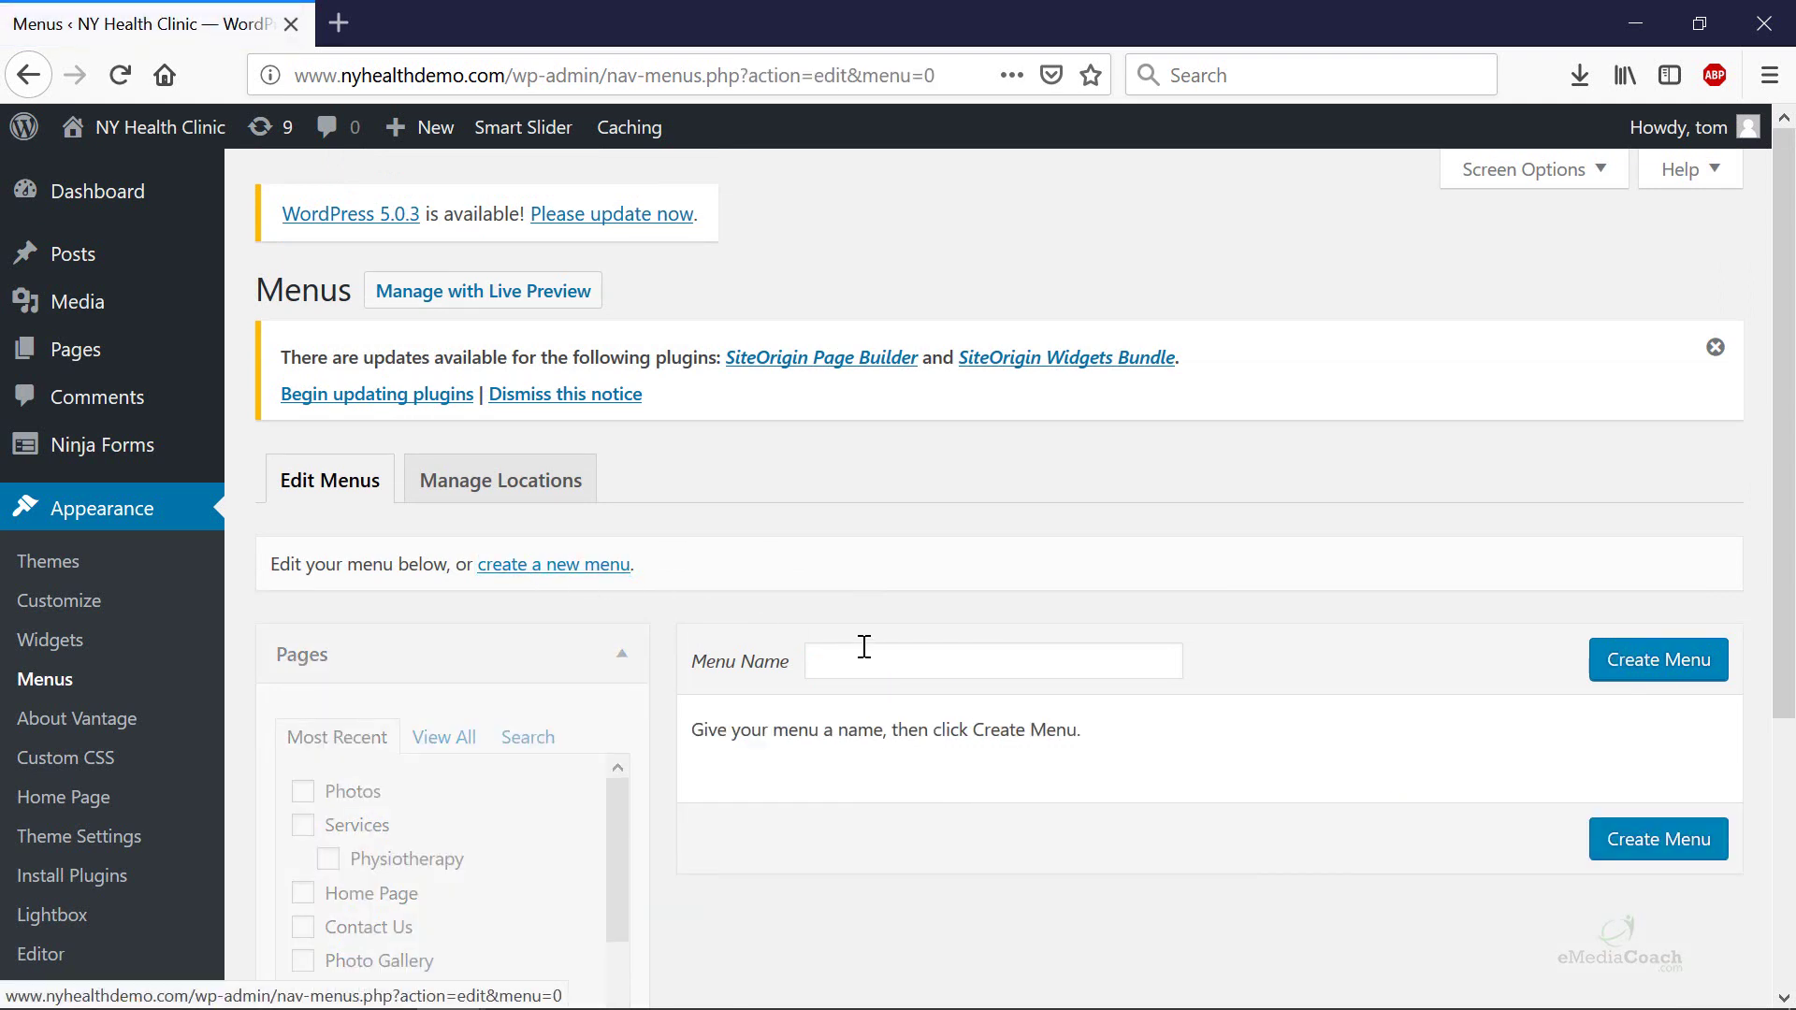
click(865, 647)
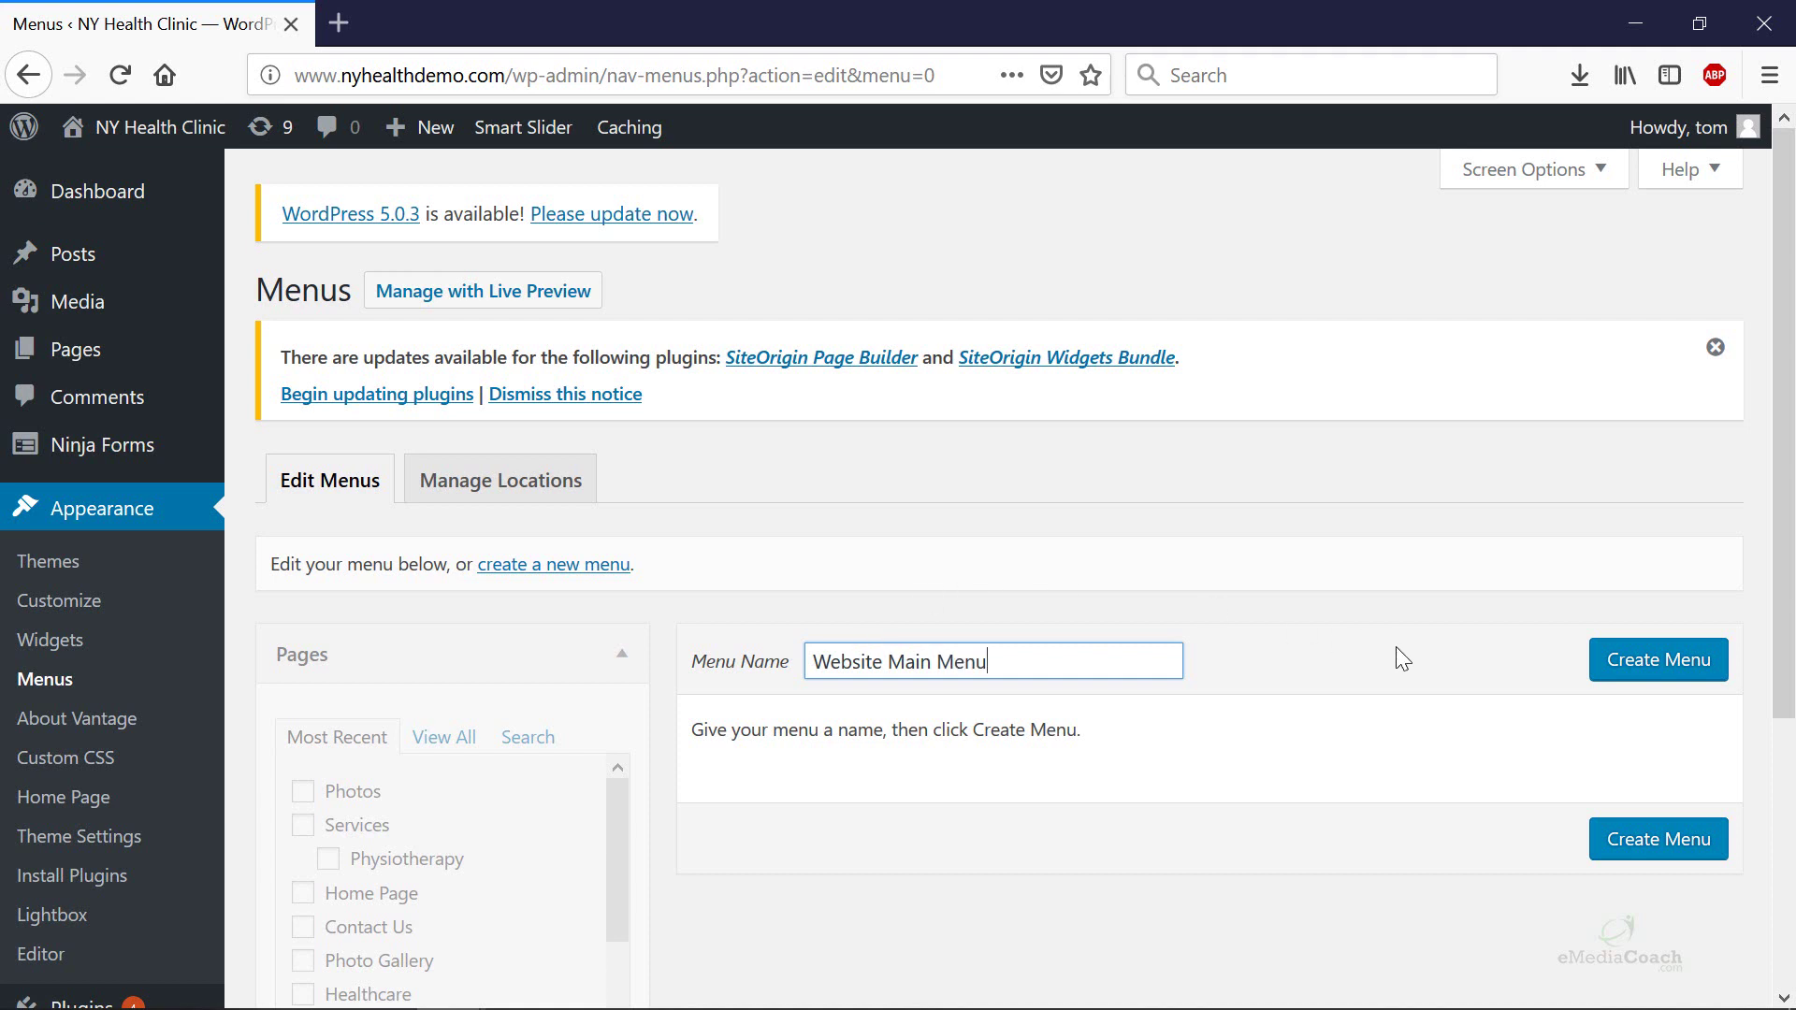
click(1648, 661)
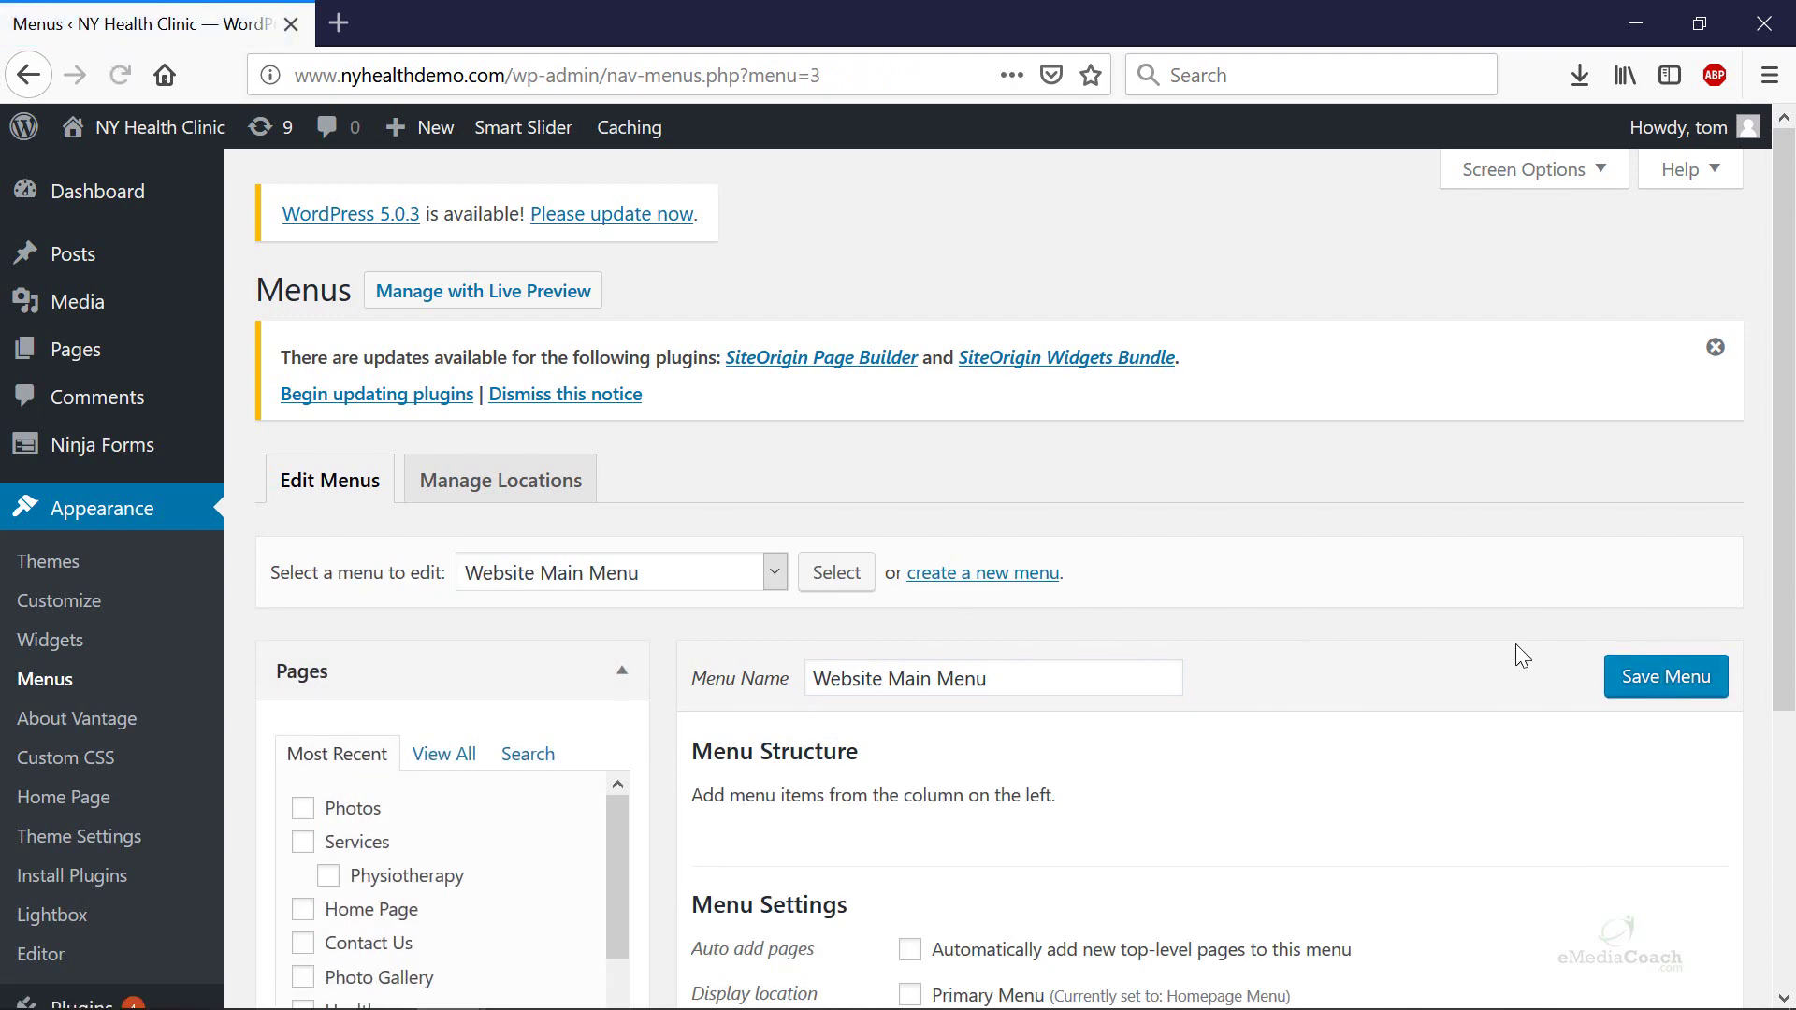
Step: Assign the empty Website Main Menu to the Primary Menu location and save it
scroll(1423, 621, down, 4)
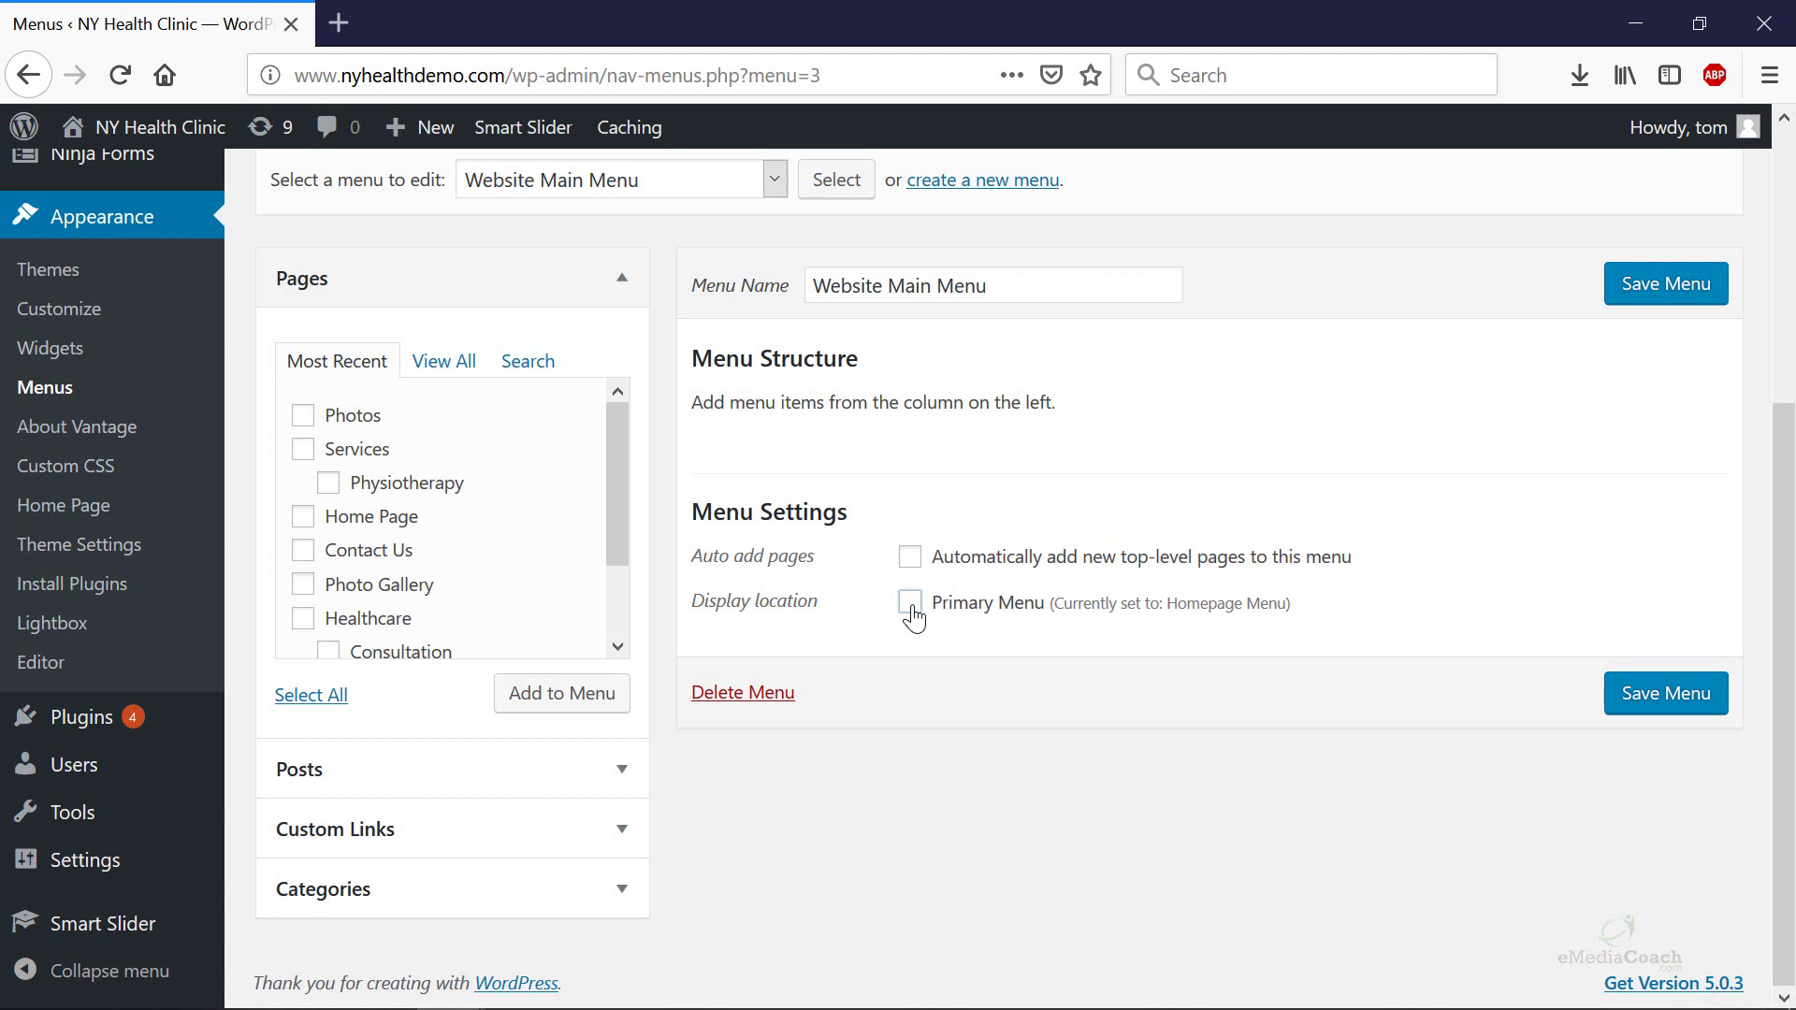
click(1633, 697)
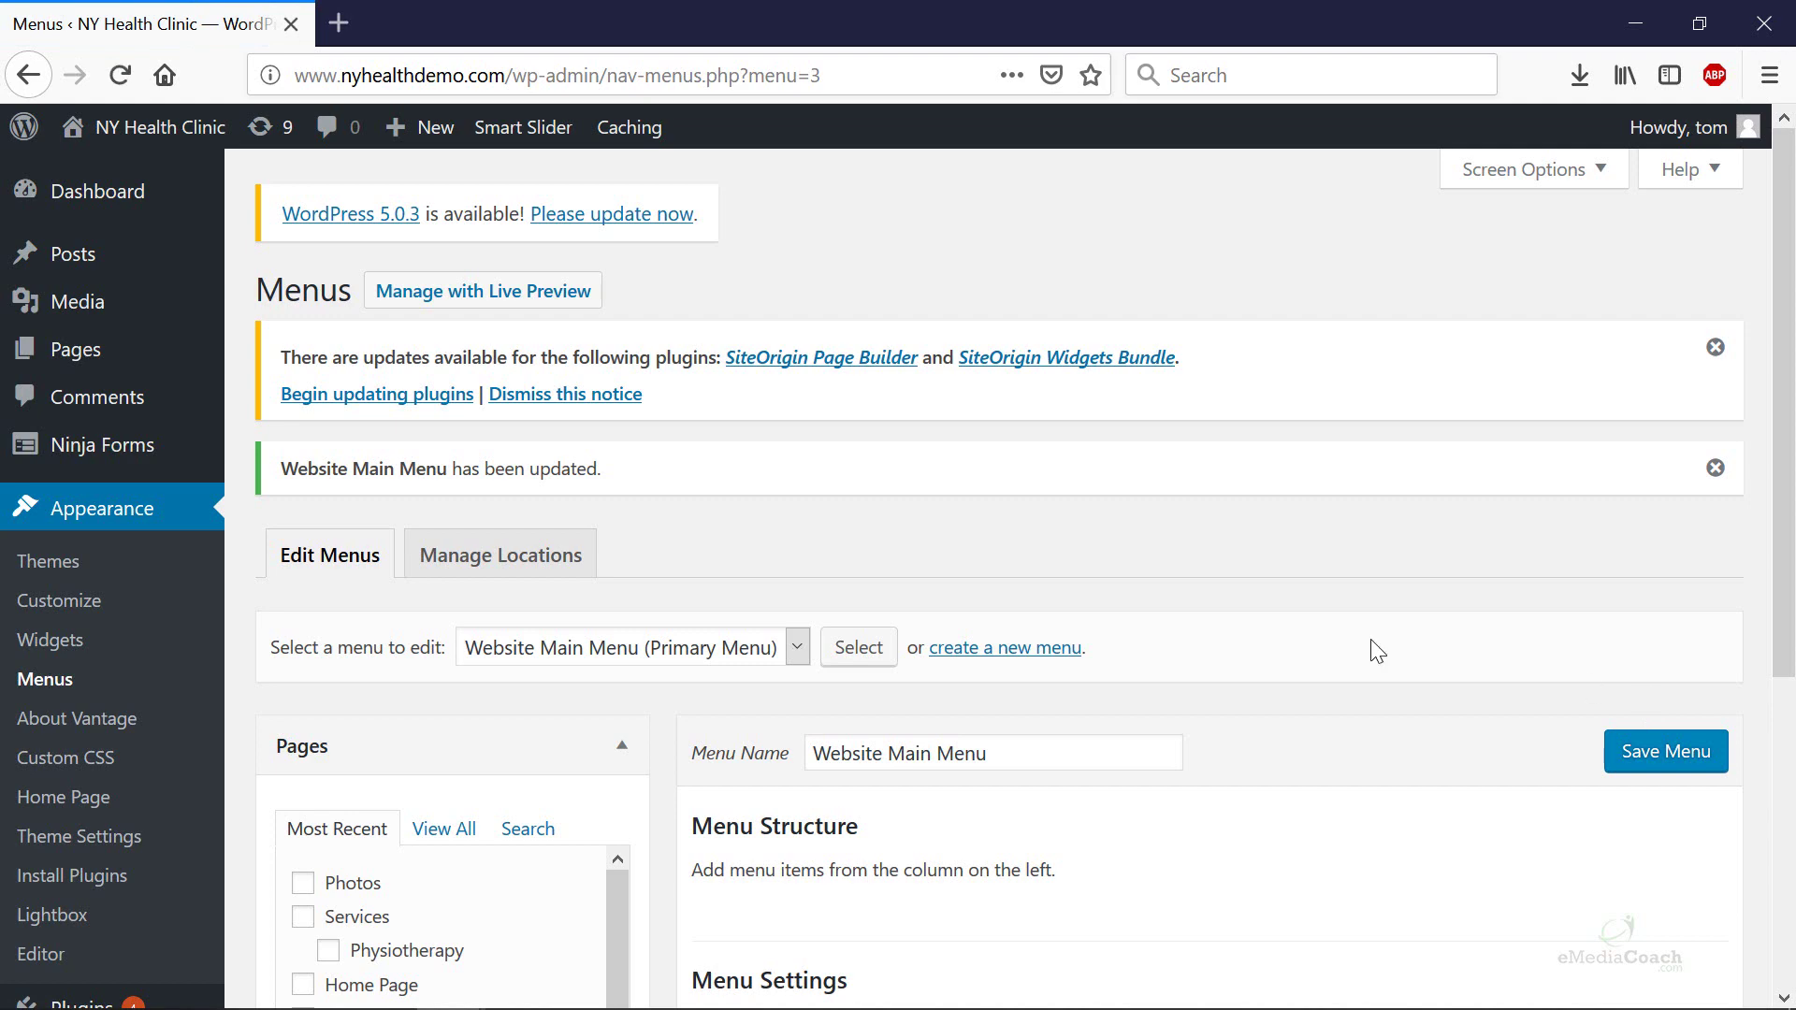
scroll(1262, 616, down, 1)
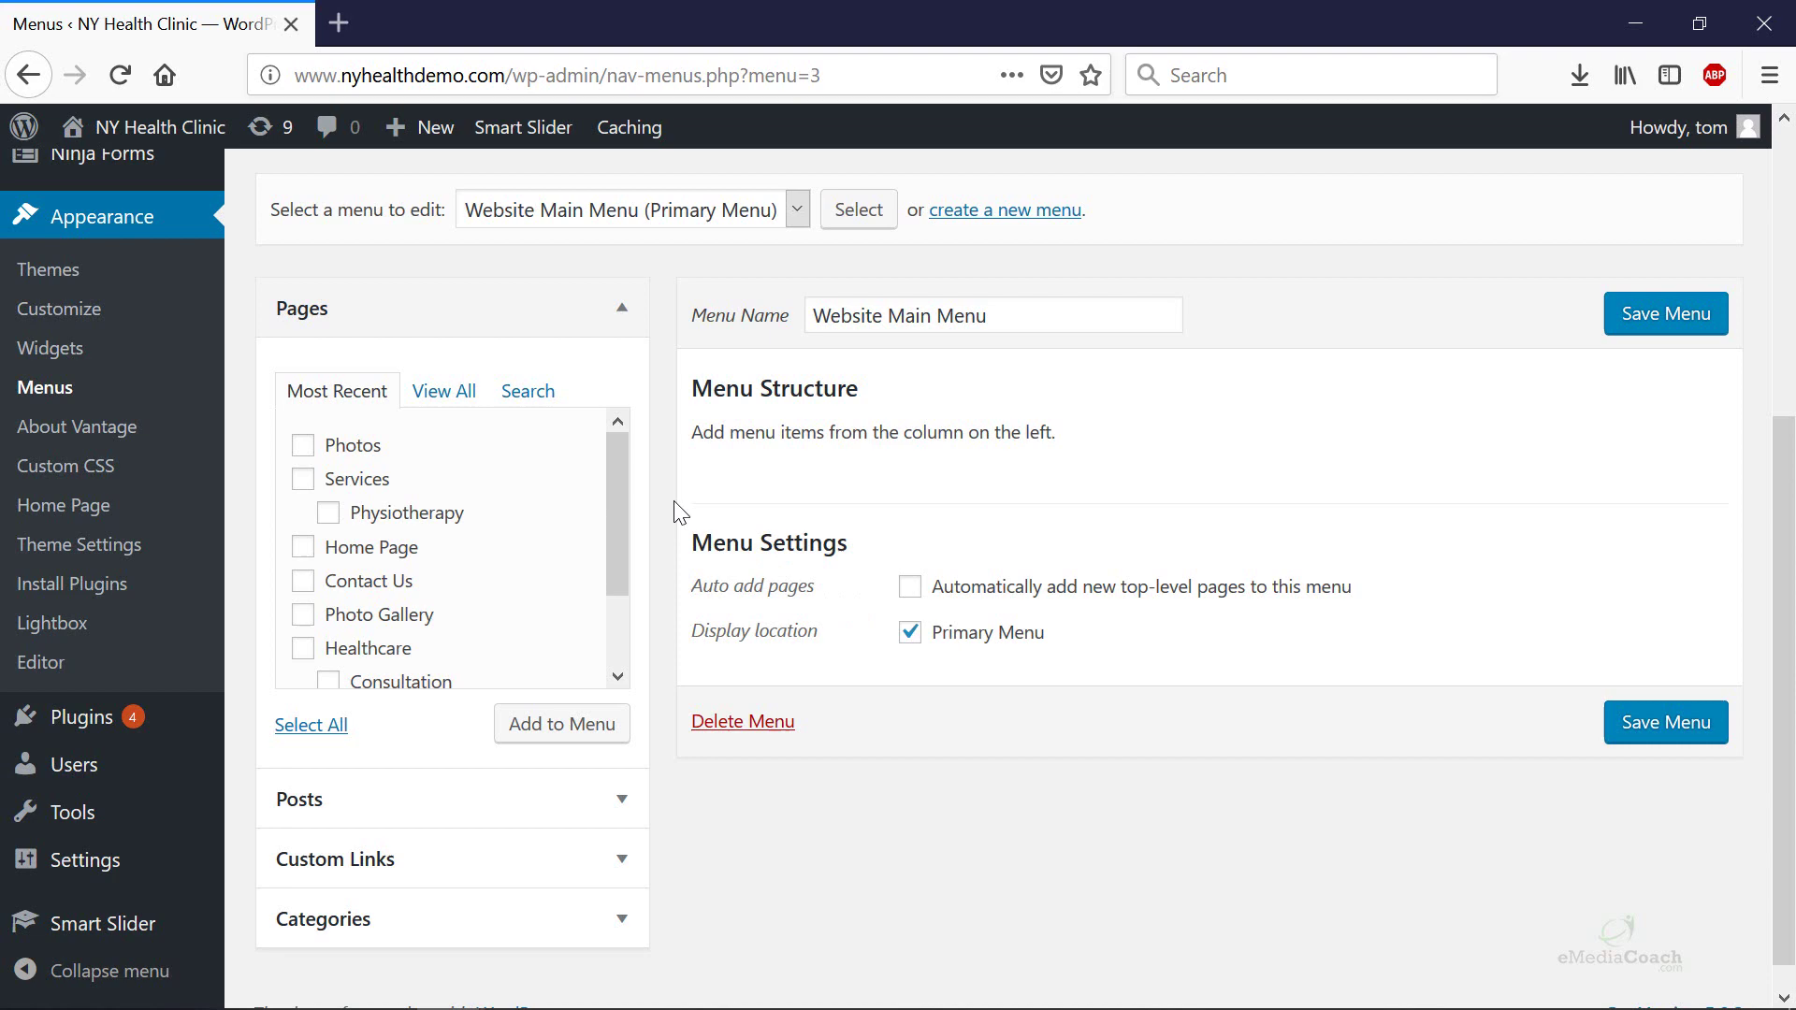
Step: Open the All Pages list in a second browser tab and switch to it
scroll(552, 533, up, 5)
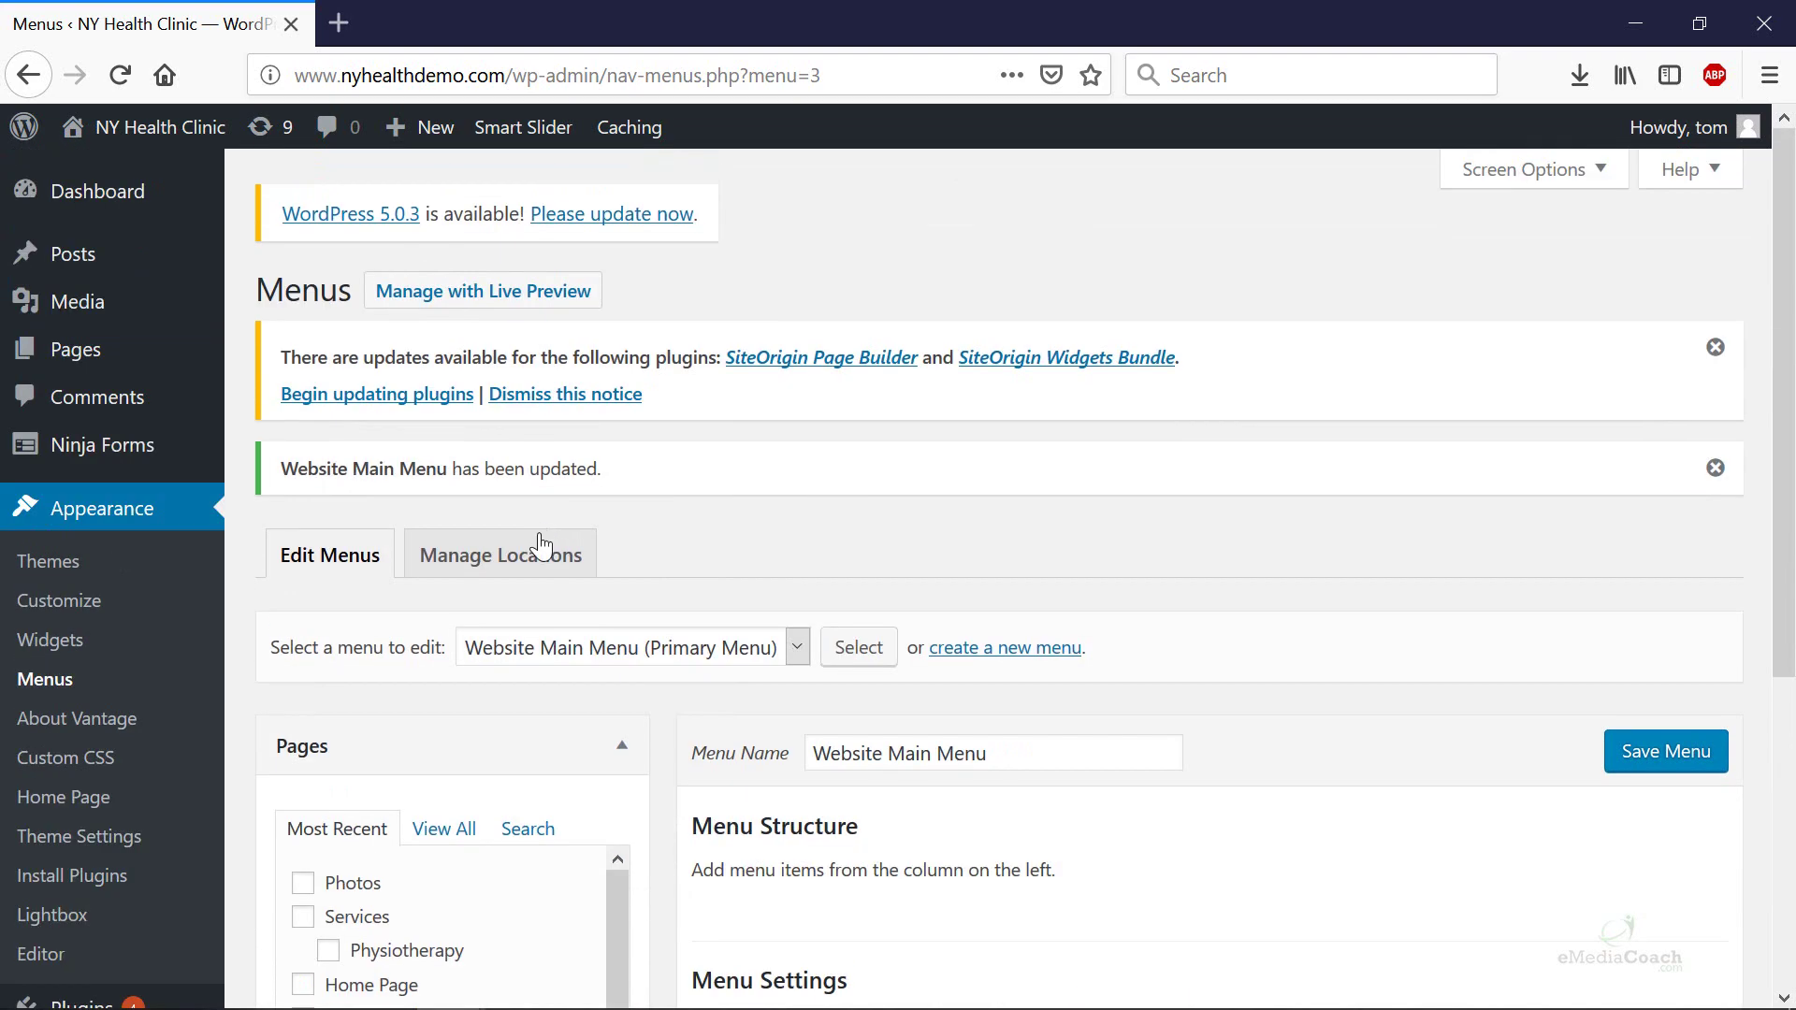
scroll(540, 544, down, 5)
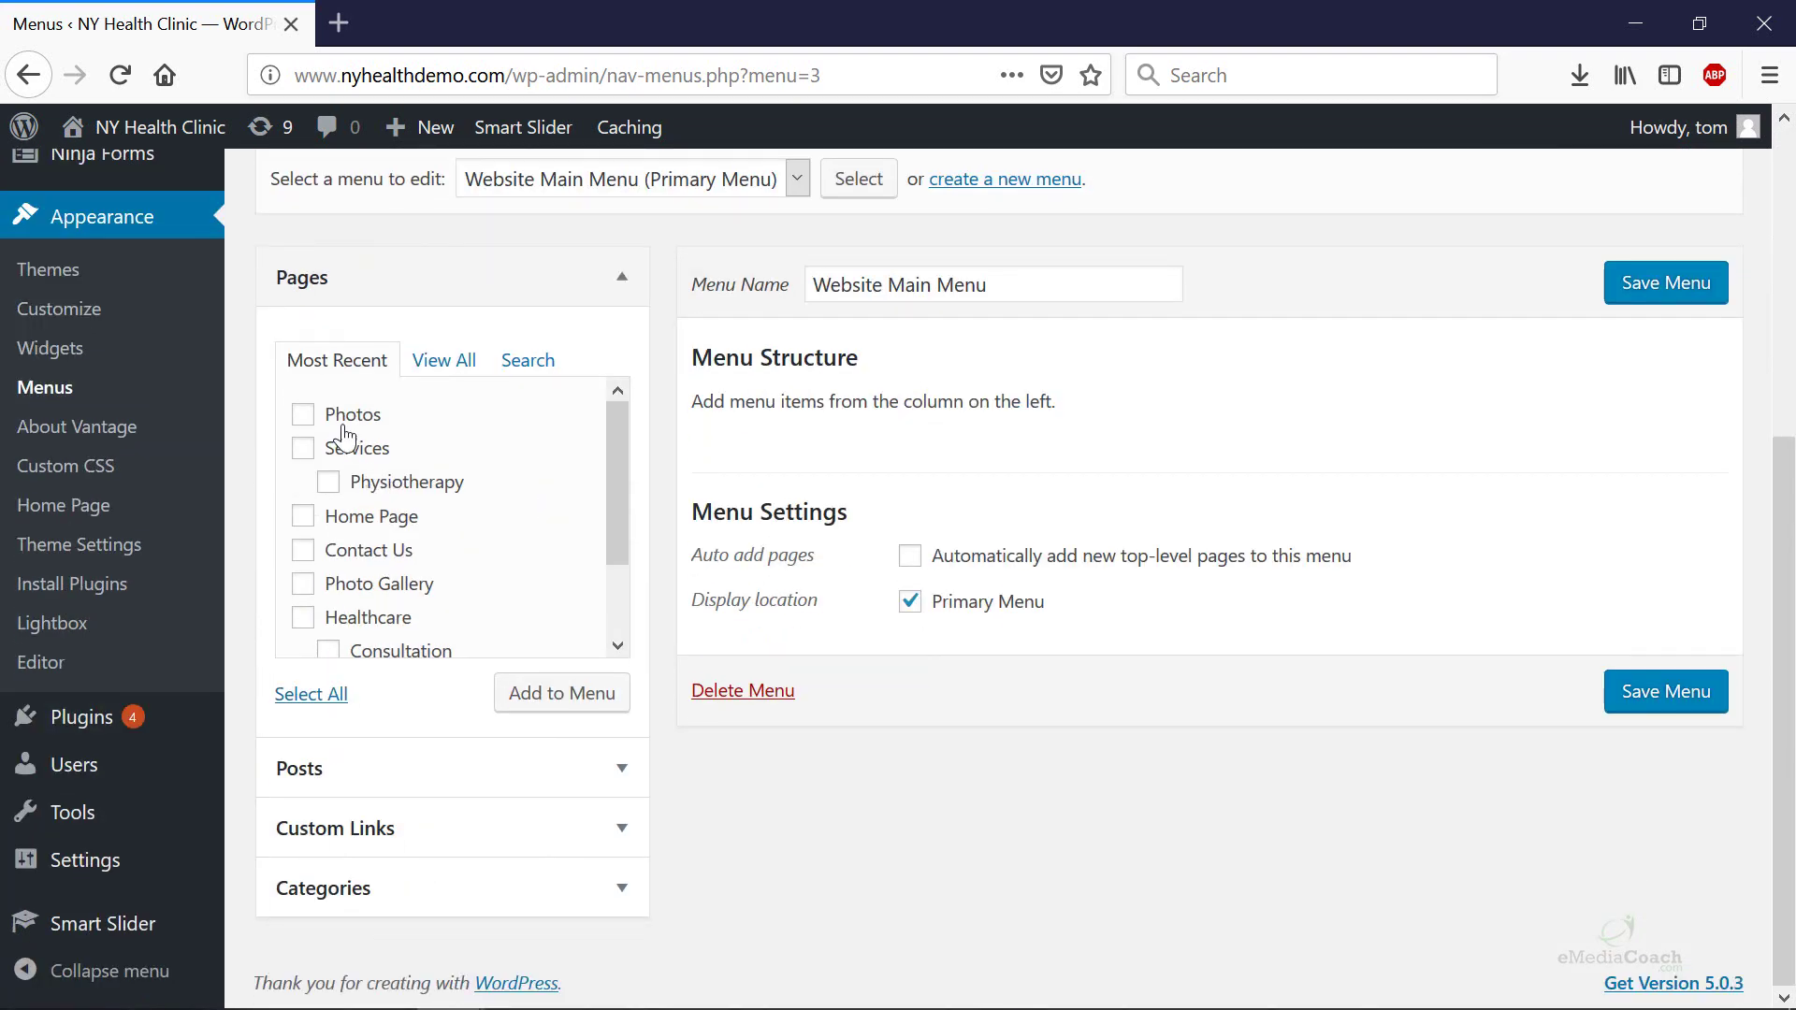
scroll(311, 429, down, 2)
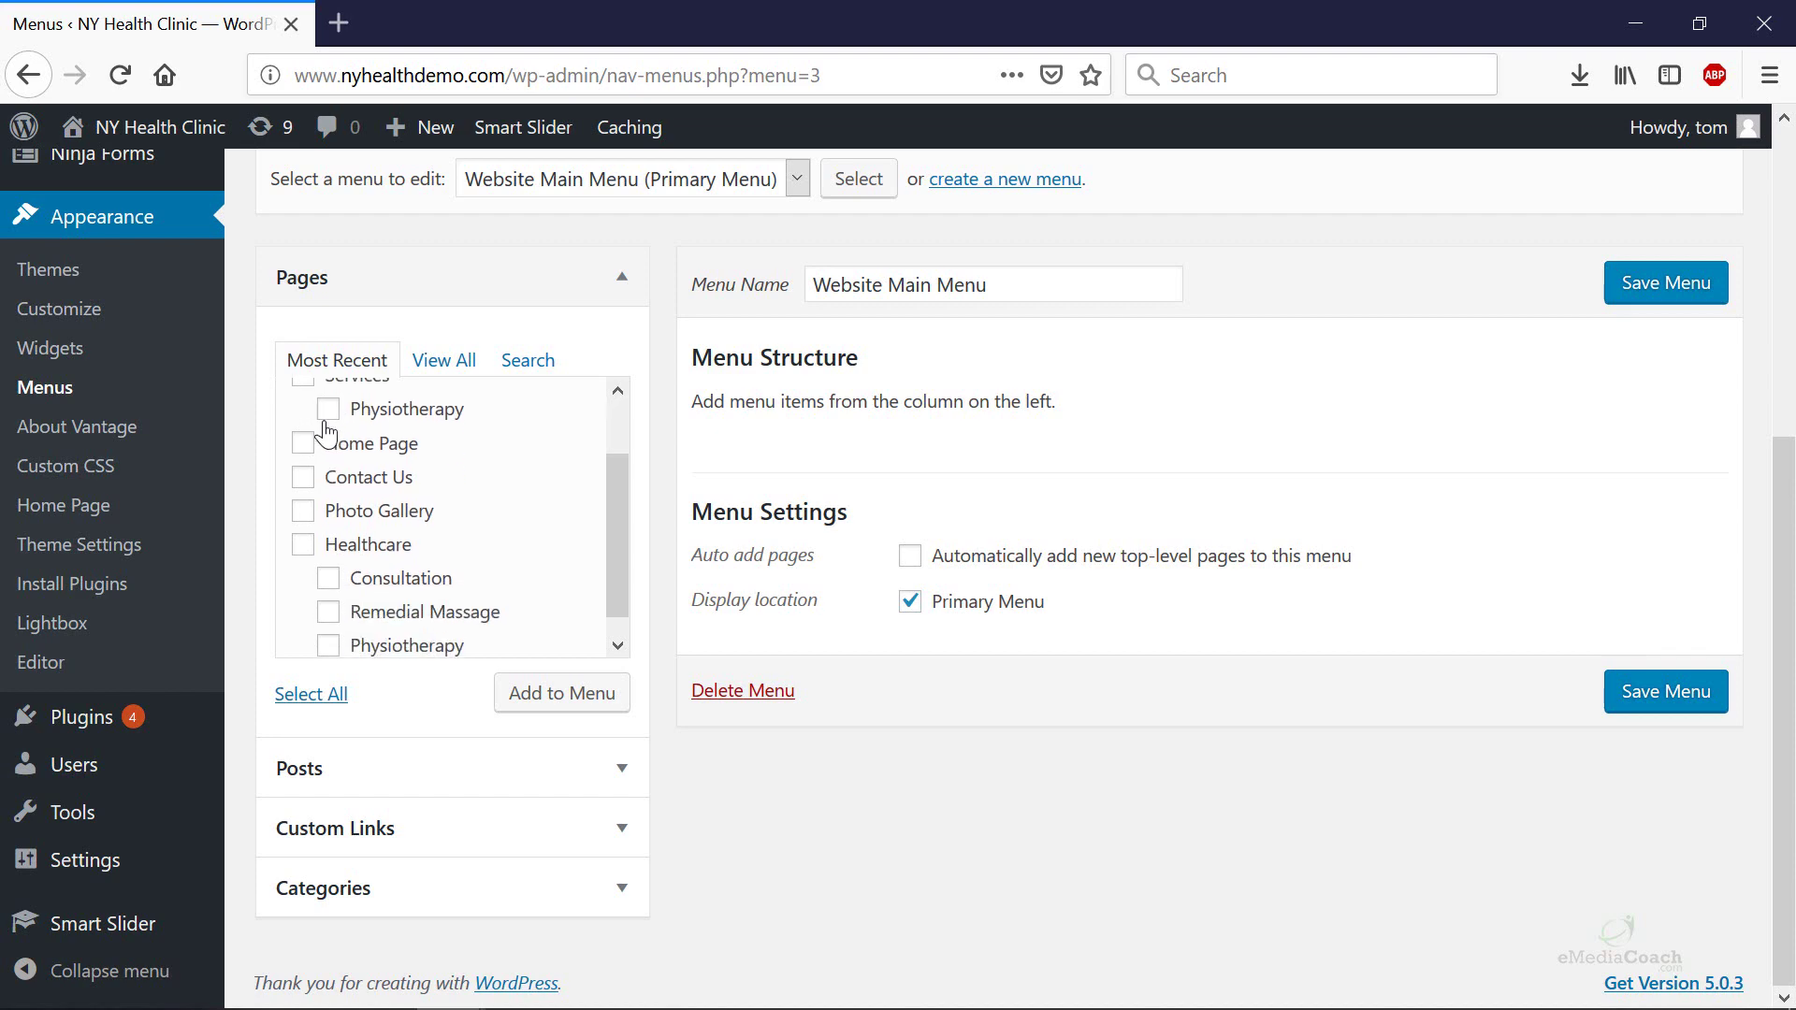
scroll(32, 401, up, 3)
mouse_move(84, 349)
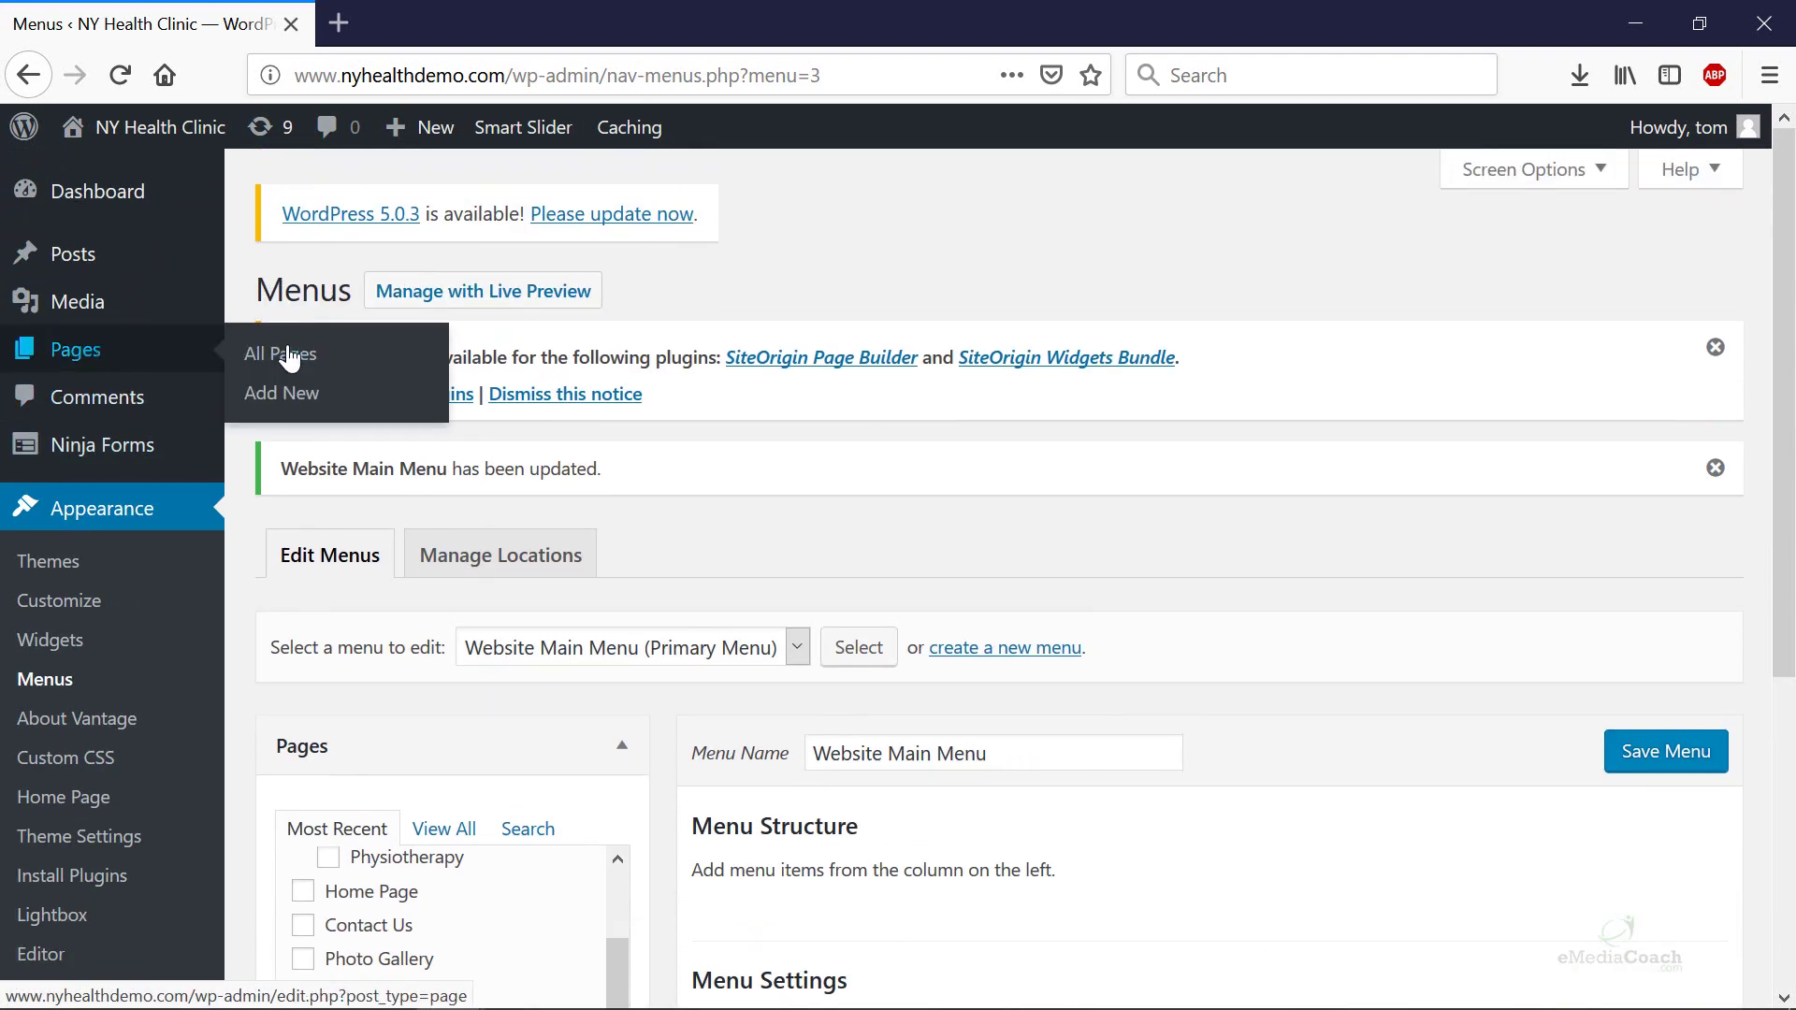
middle_click(290, 353)
scroll(374, 524, down, 2)
scroll(378, 524, down, 3)
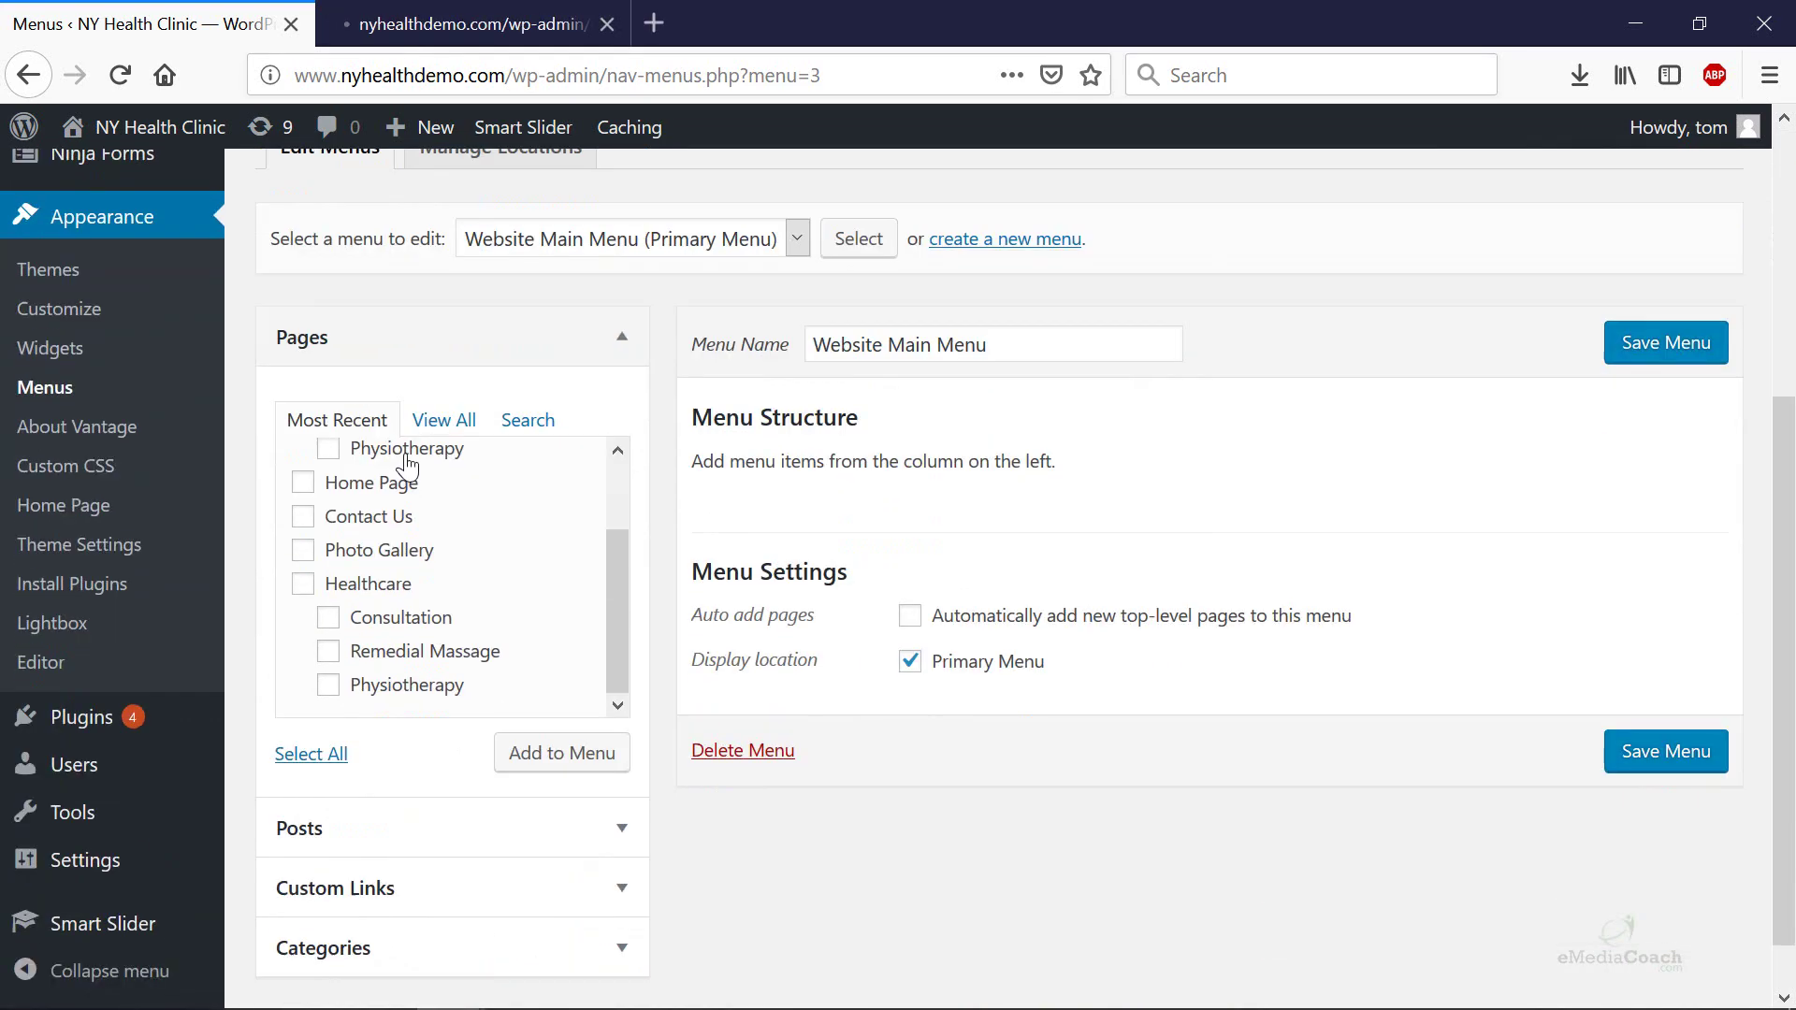
scroll(441, 473, up, 5)
scroll(400, 510, down, 4)
scroll(401, 687, down, 1)
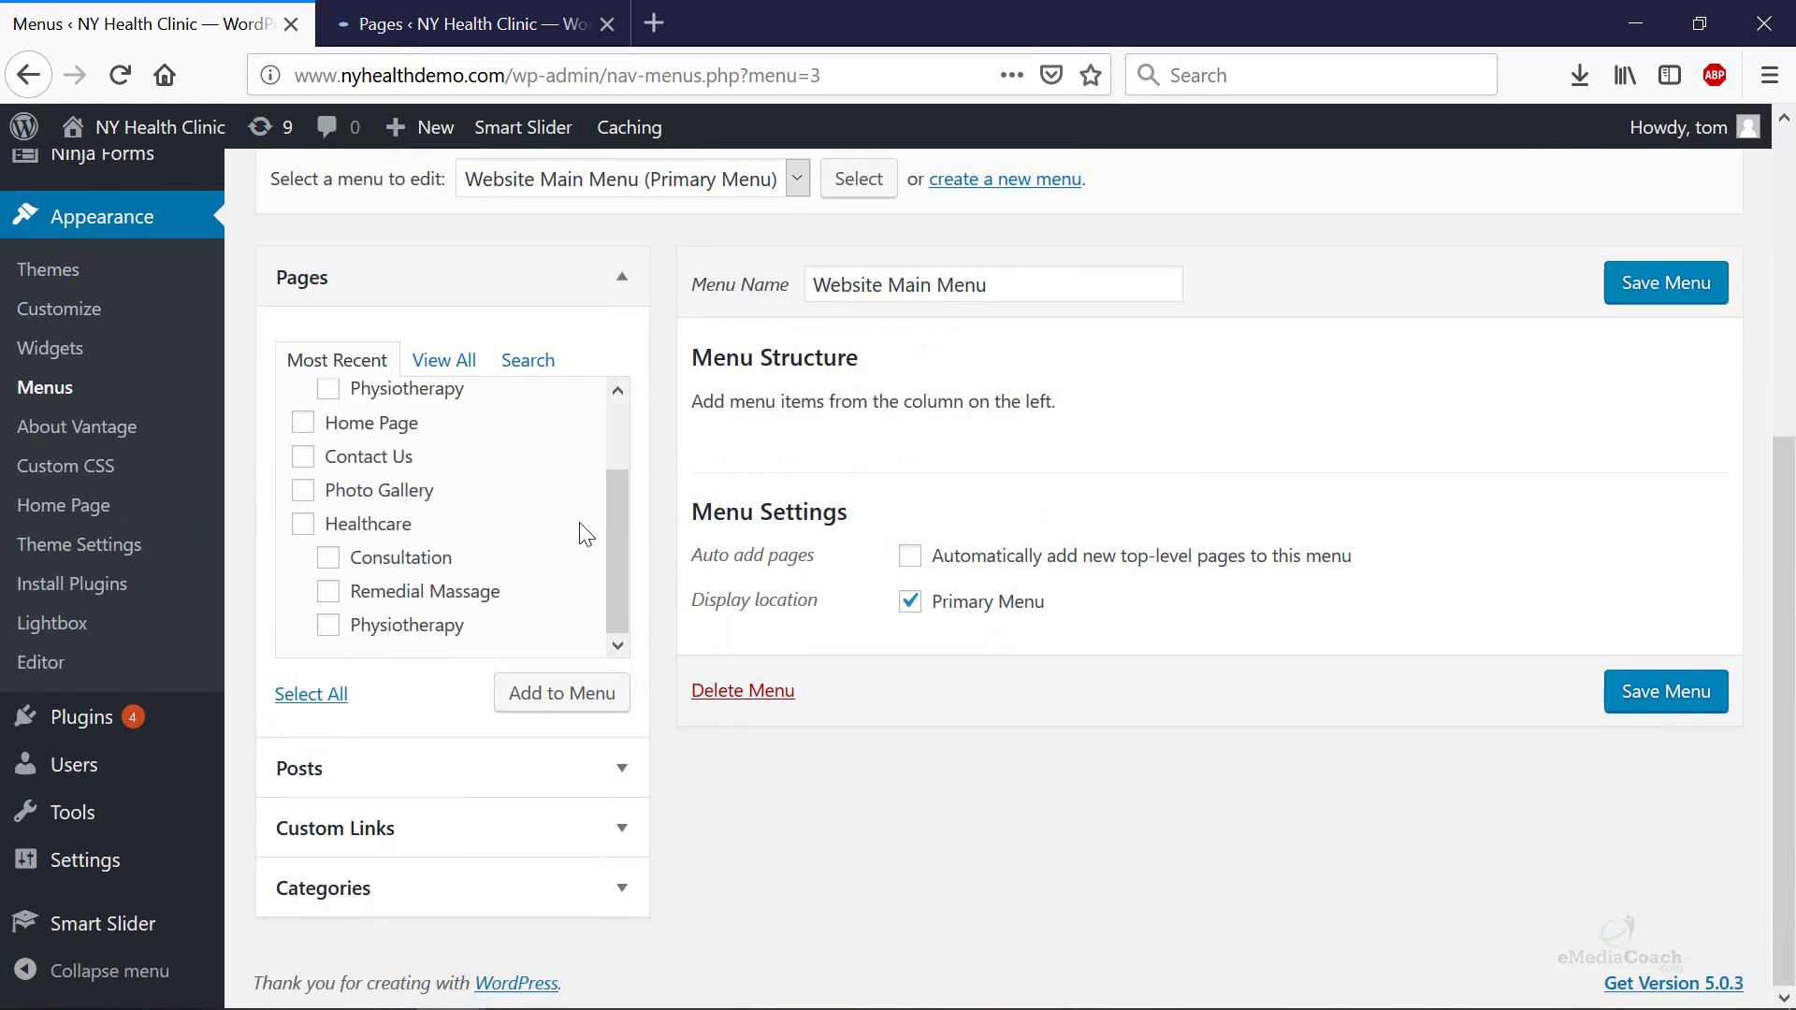
scroll(598, 514, up, 1)
key(ctrl+Tab)
Step: Publish a new page titled 'Sports Therapy'
scroll(678, 453, down, 6)
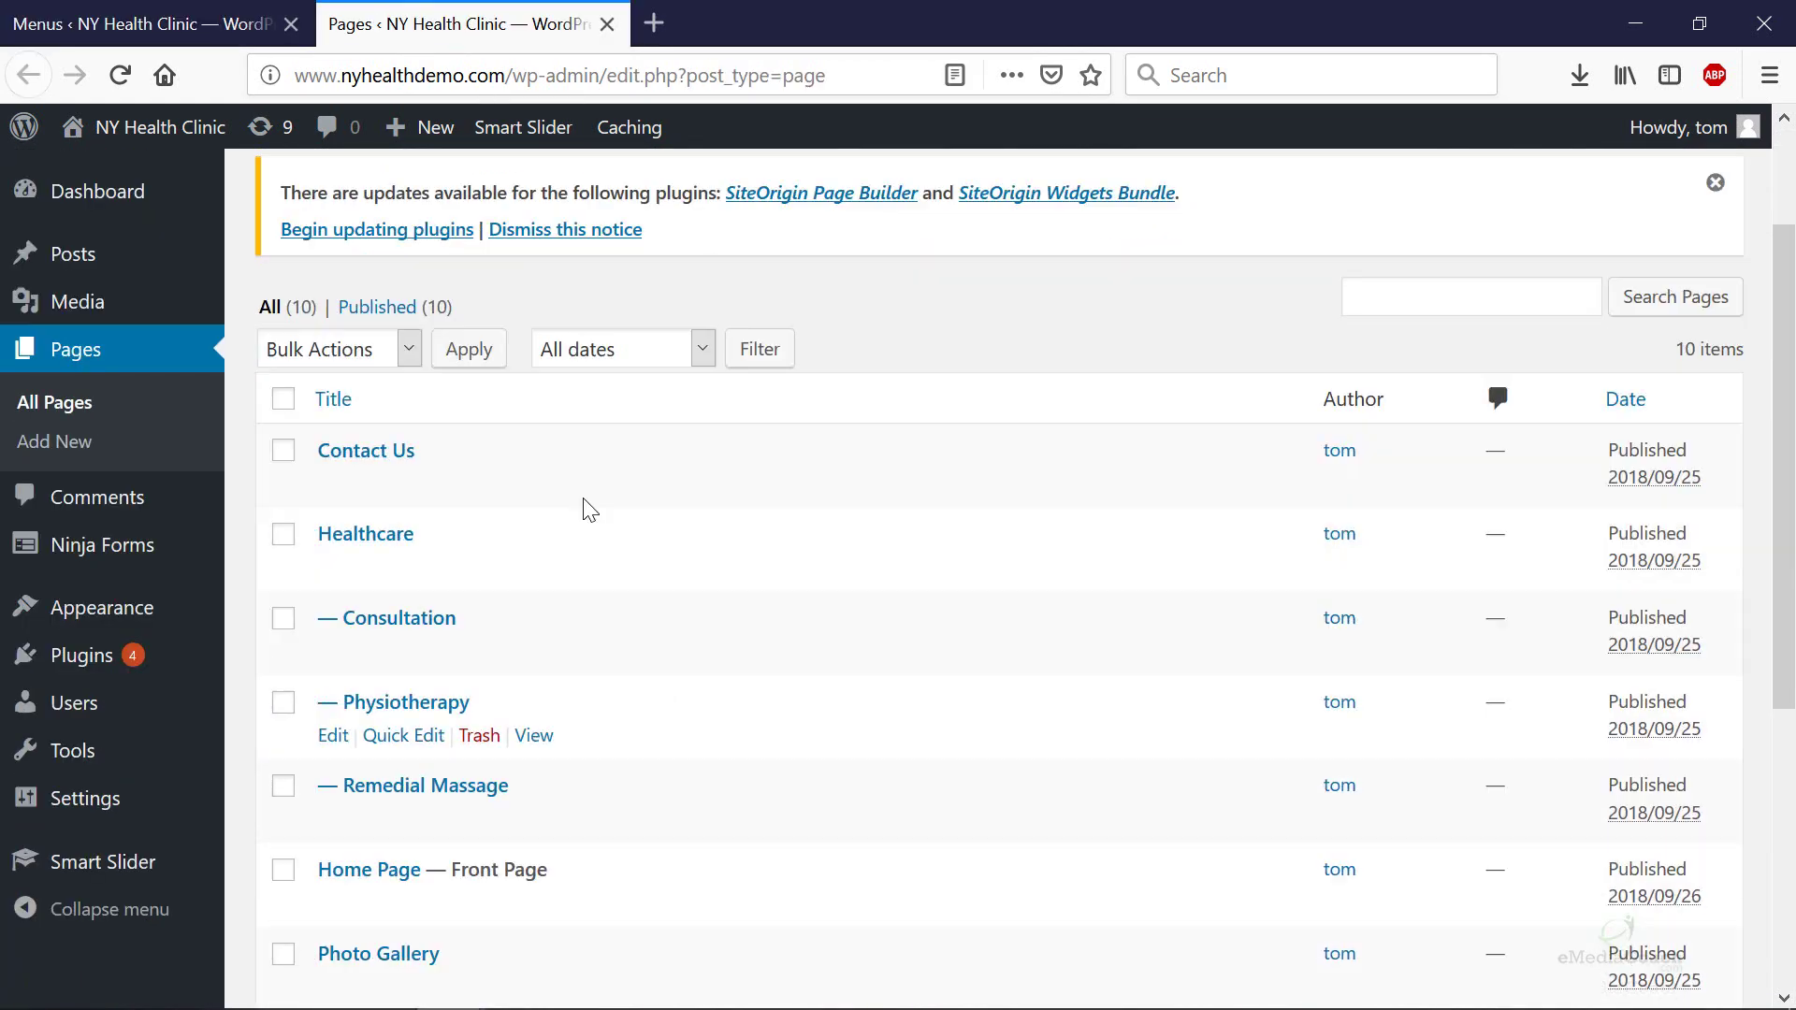
scroll(519, 664, up, 7)
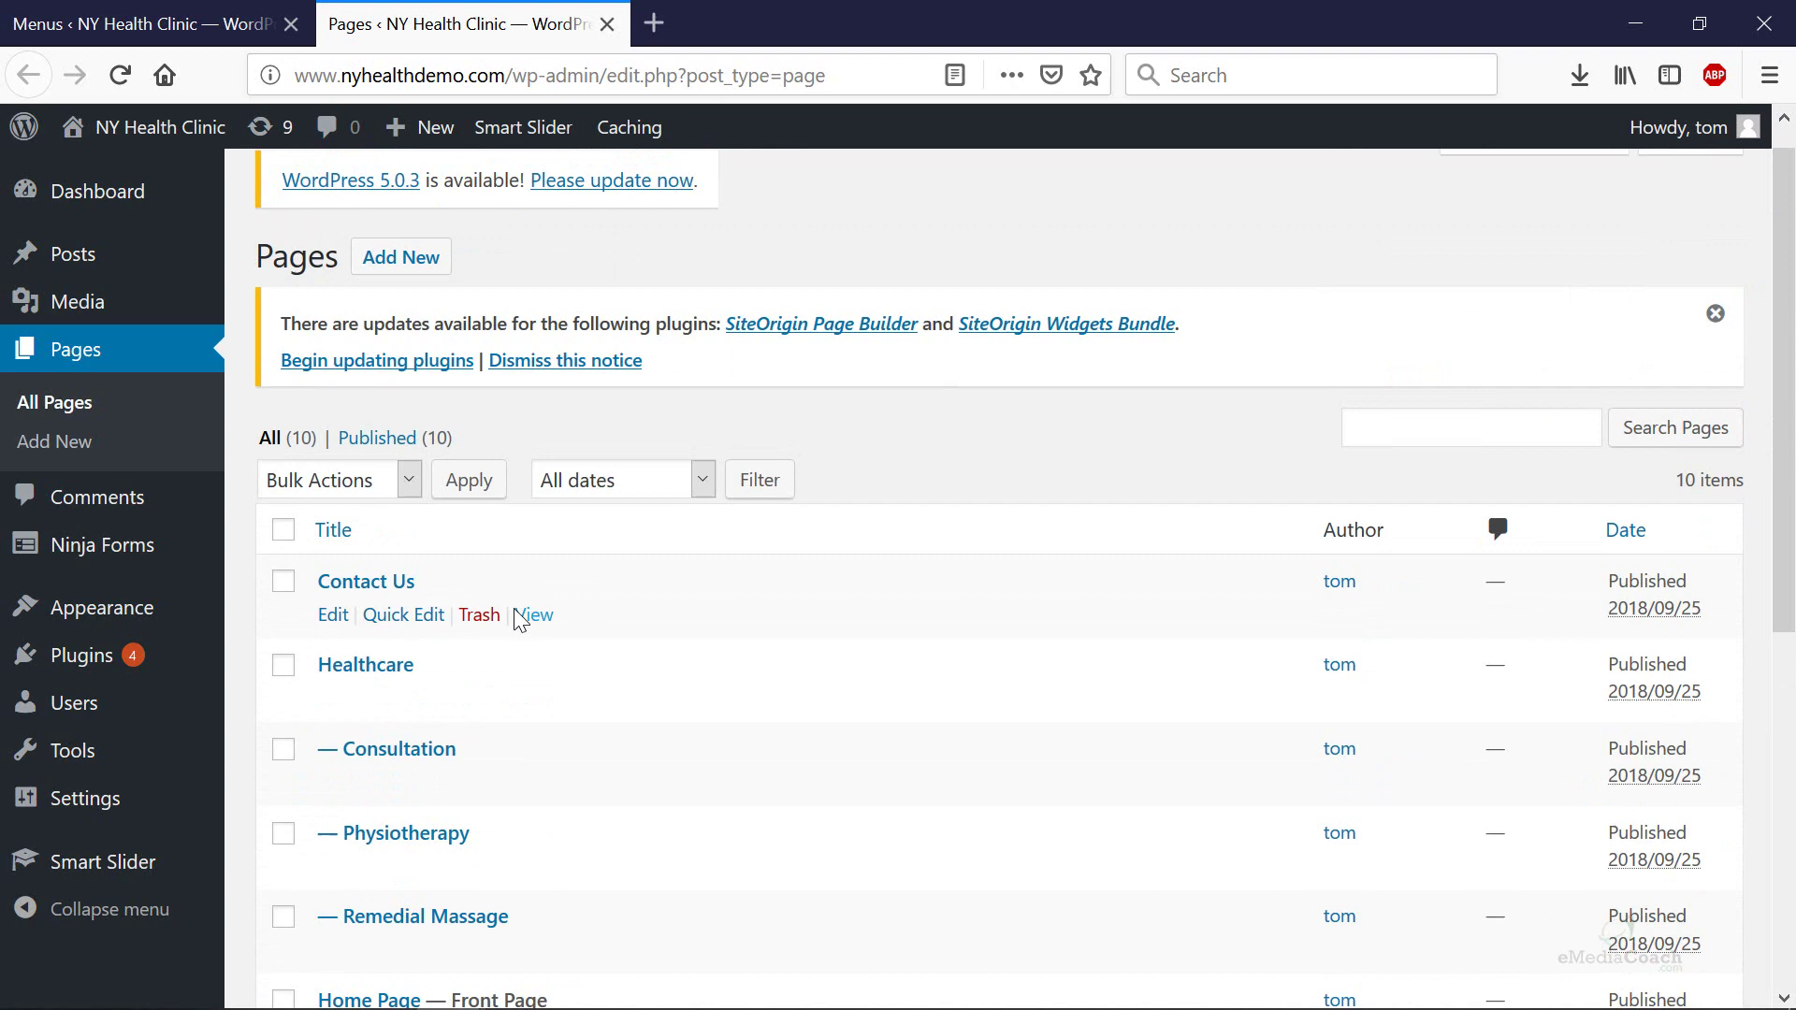
click(417, 308)
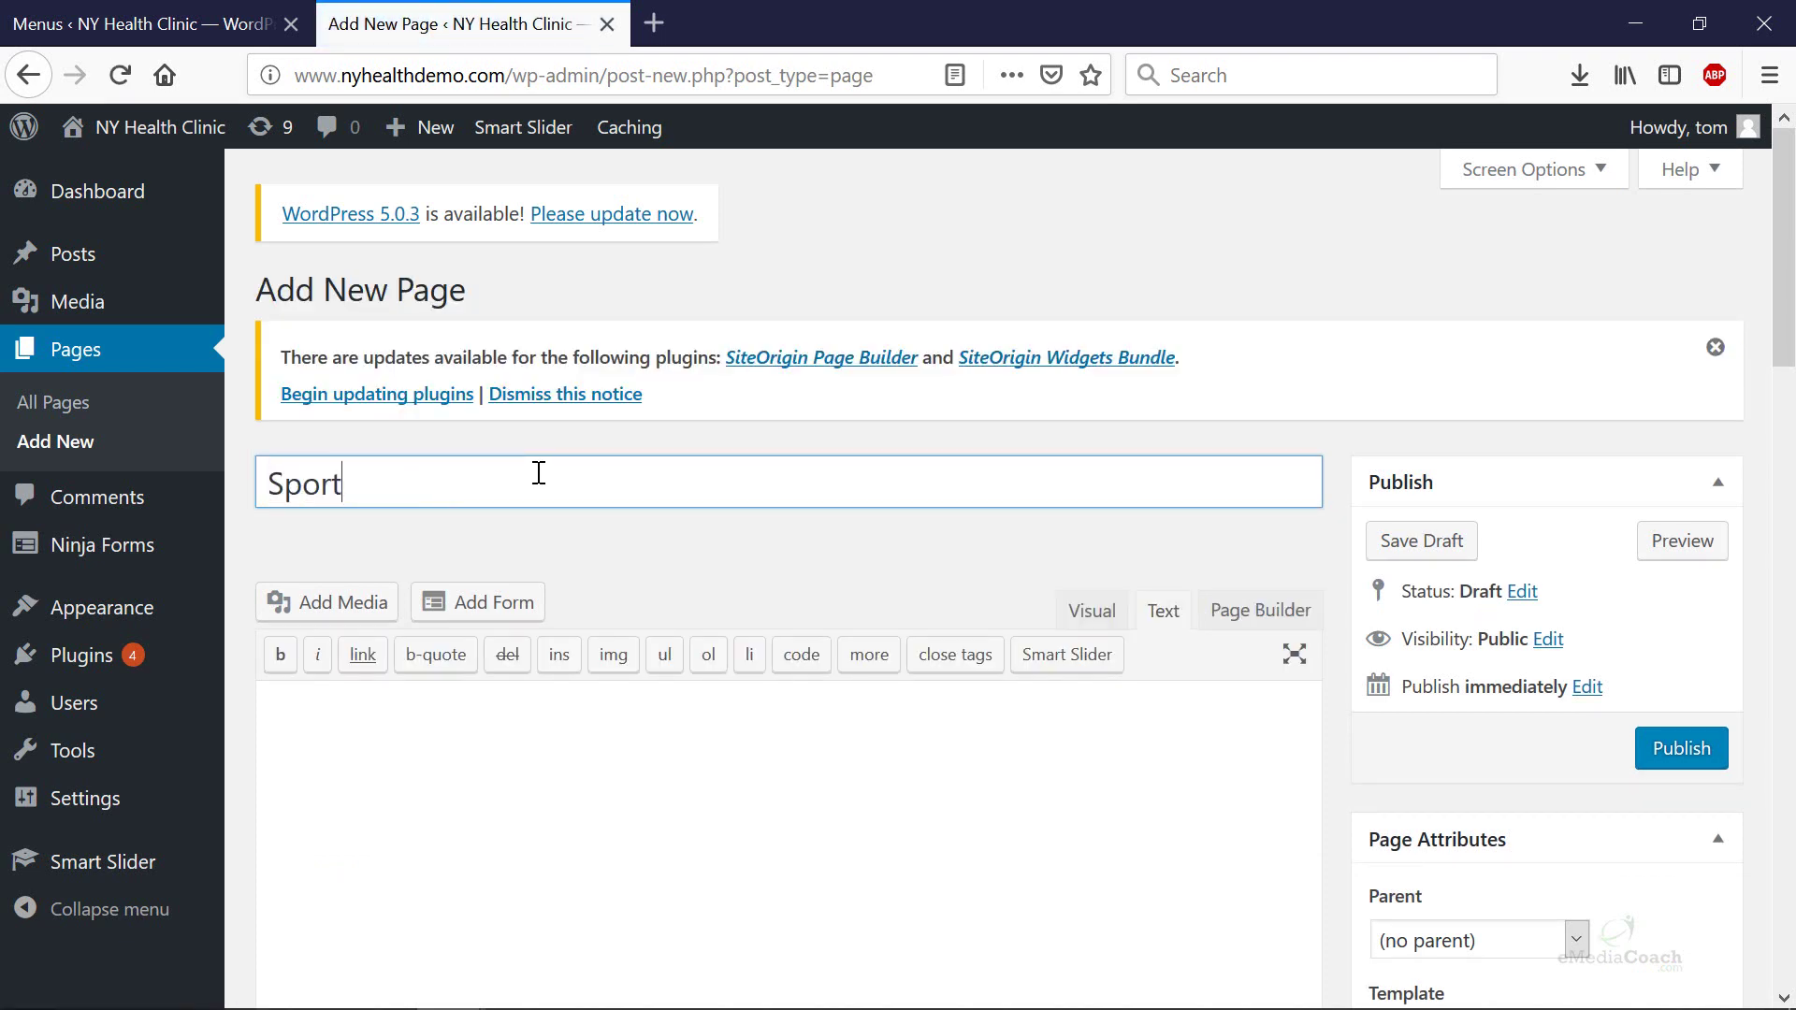
text(Therapy)
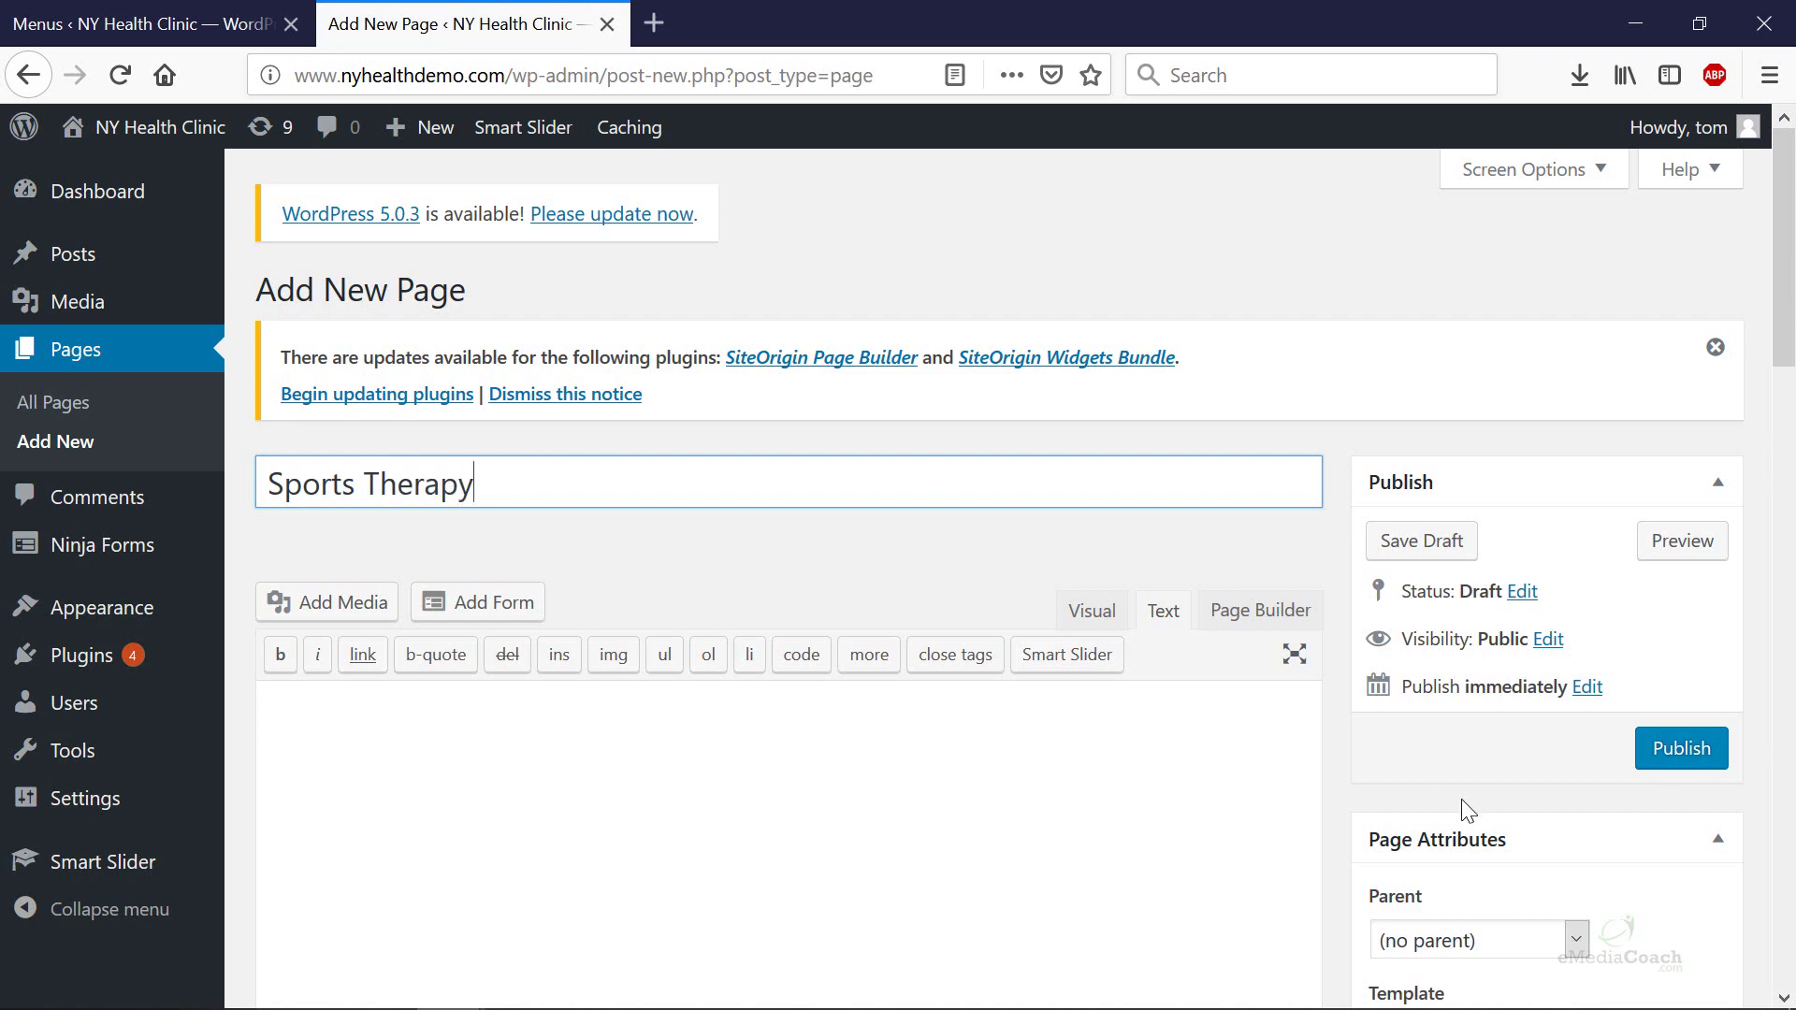
click(1695, 752)
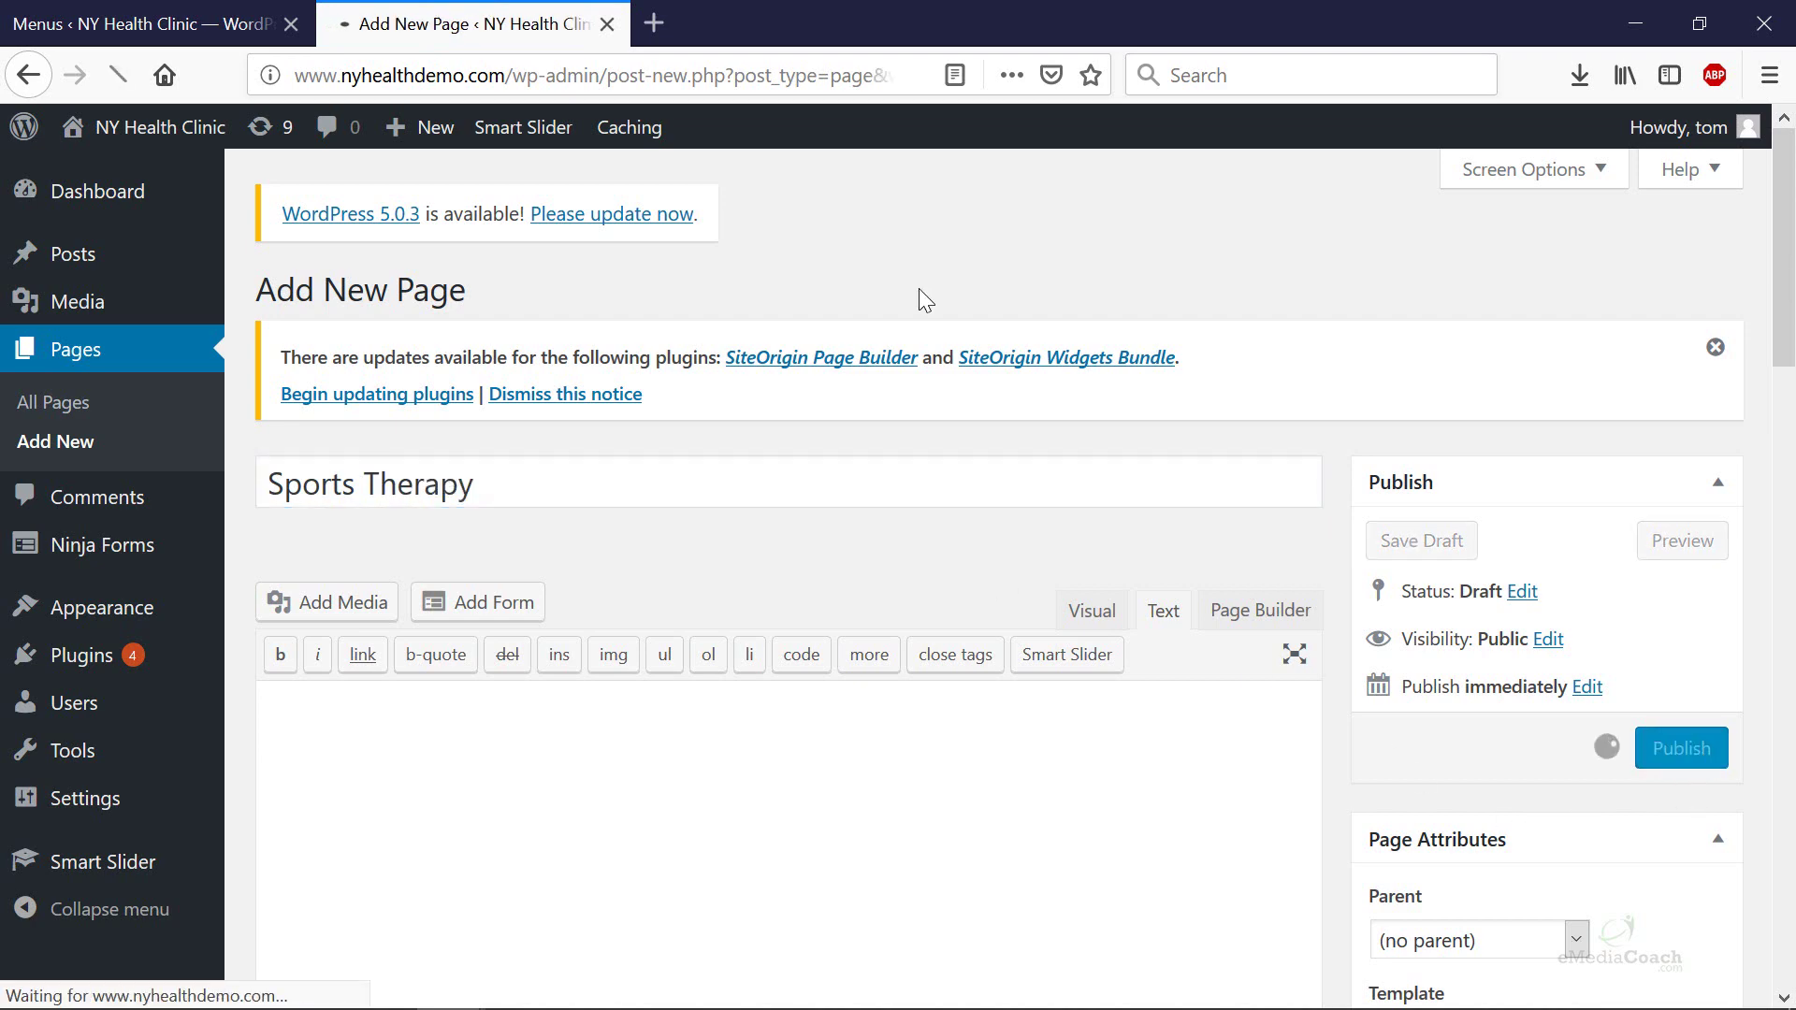
Step: Reload the Menus editor so the new Sports Therapy page is listed
click(145, 28)
scroll(513, 180, up, 5)
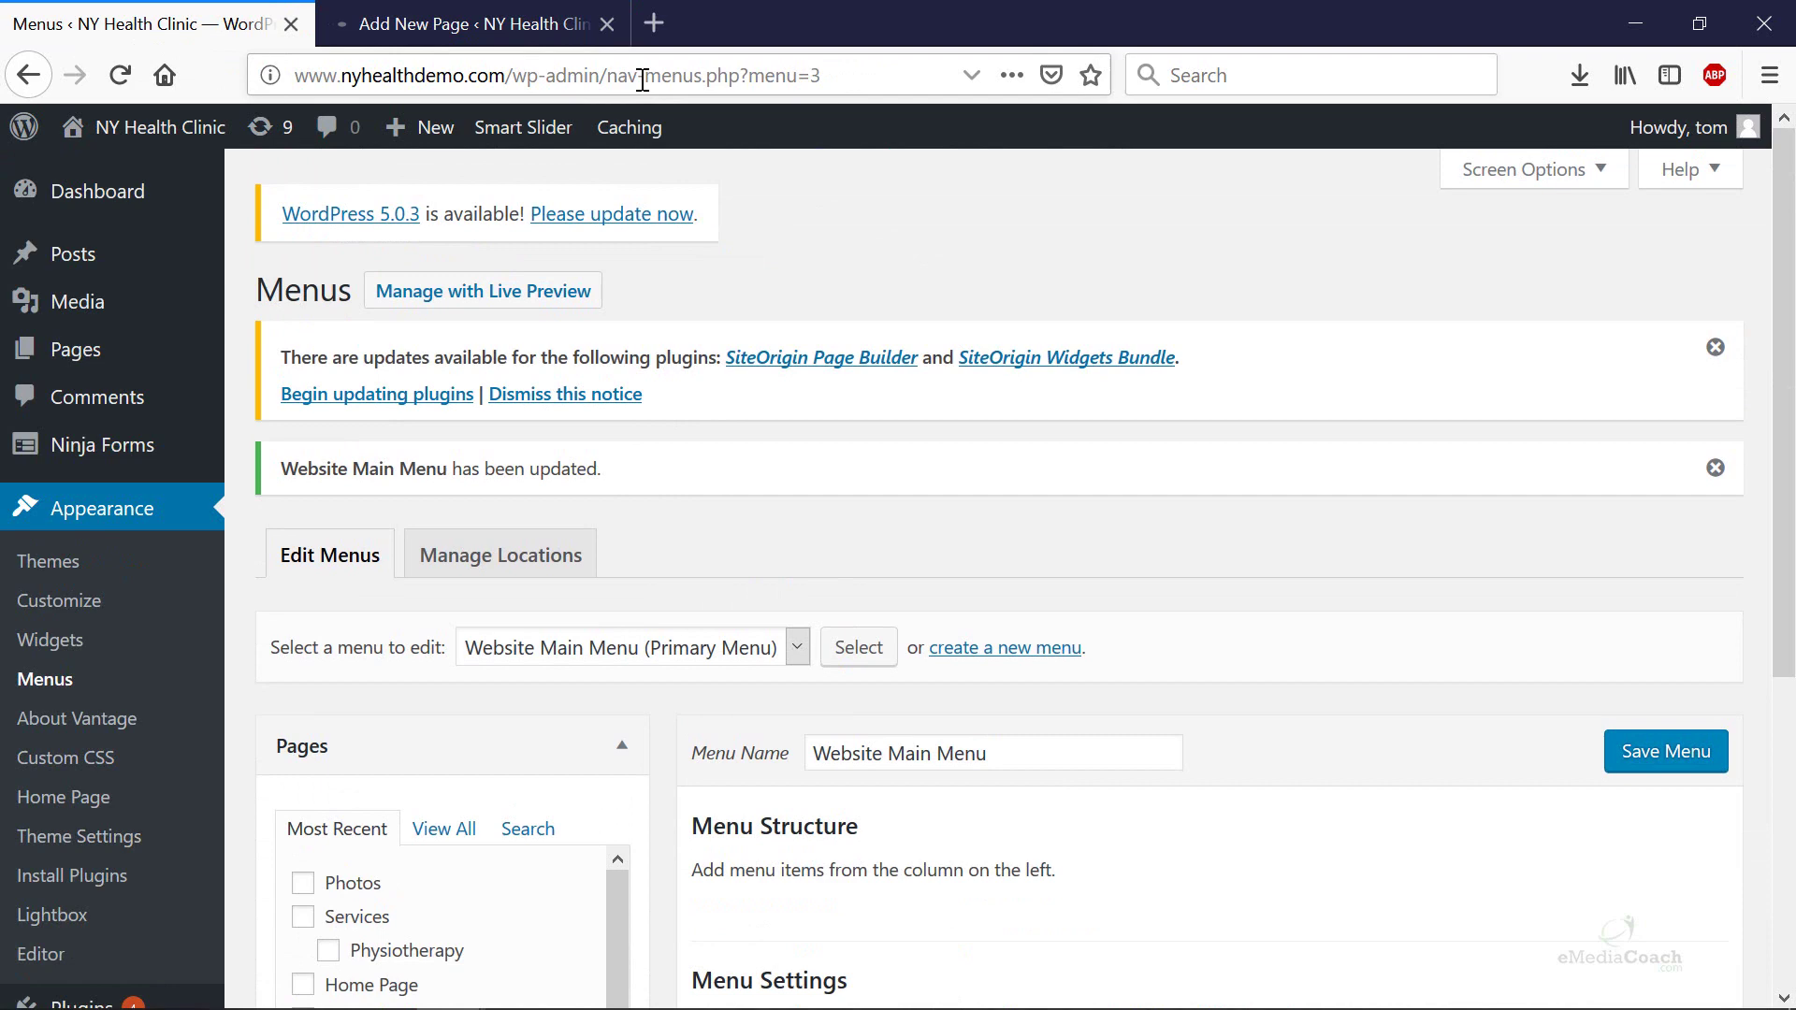
click(641, 76)
key(Return)
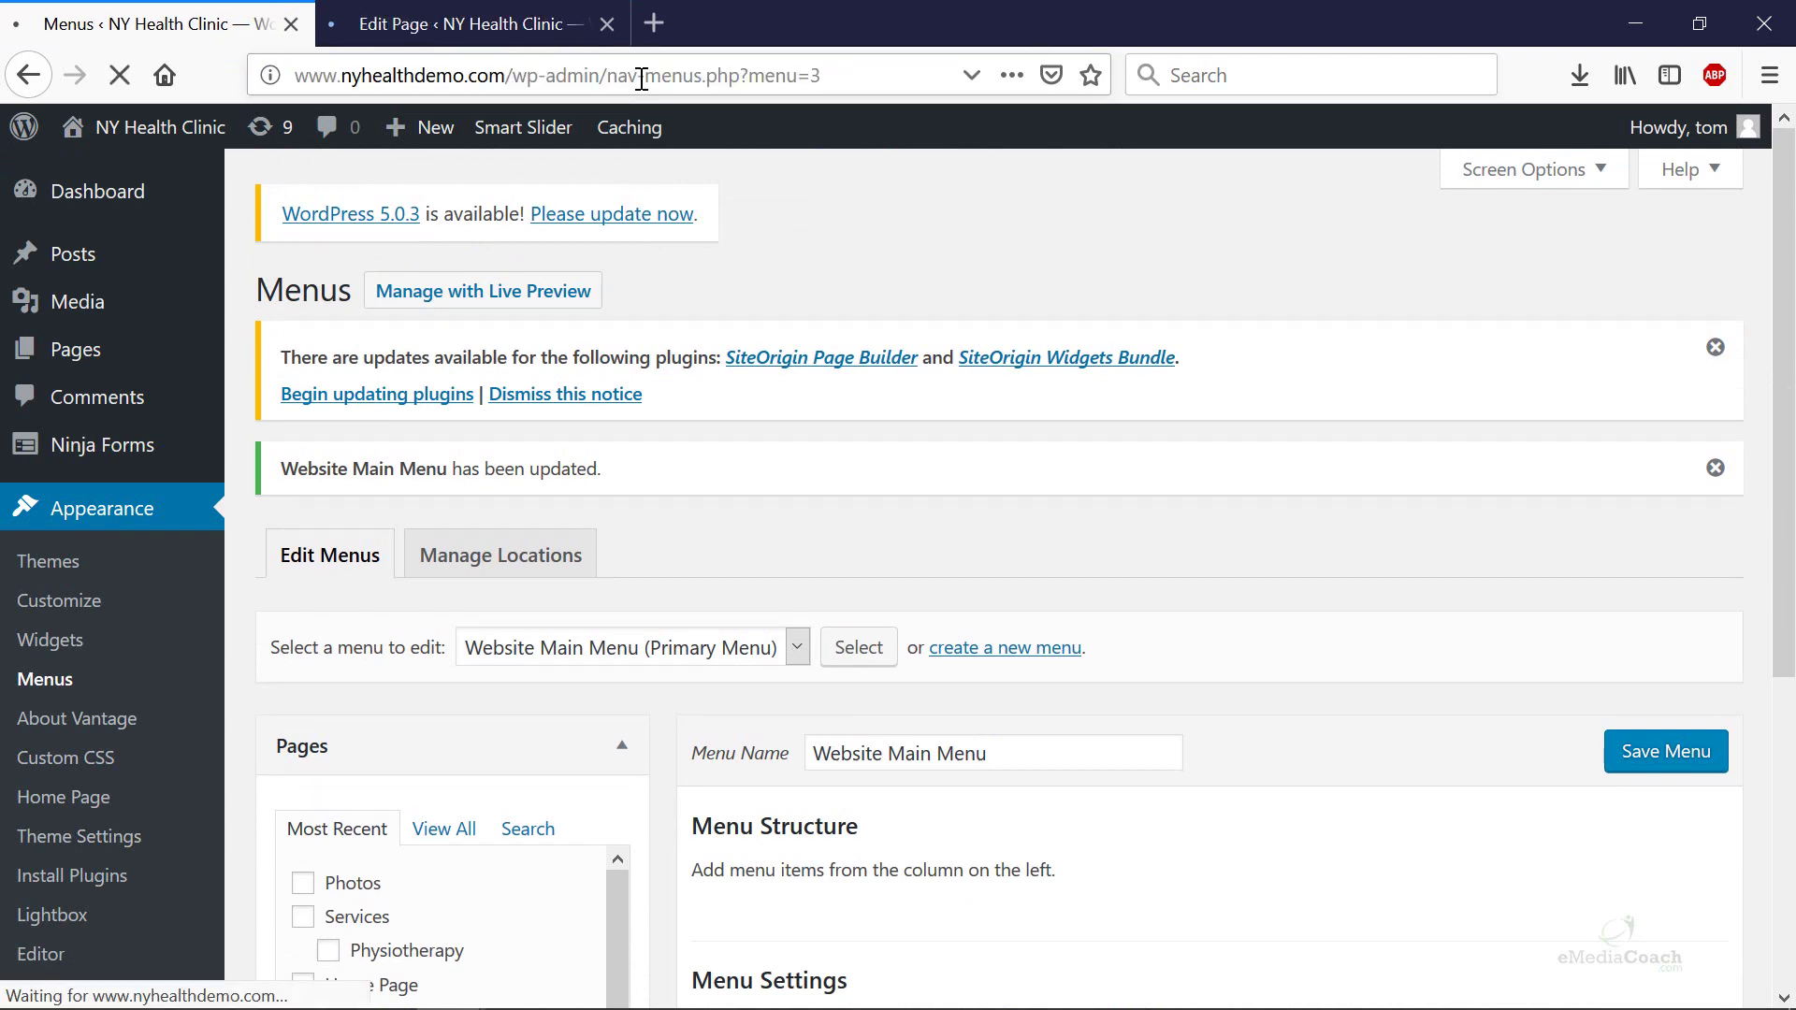
Step: Add the Sports Therapy, Healthcare and Contact Us pages and order them Healthcare, Sports Therapy, Contact Us
scroll(593, 593, down, 5)
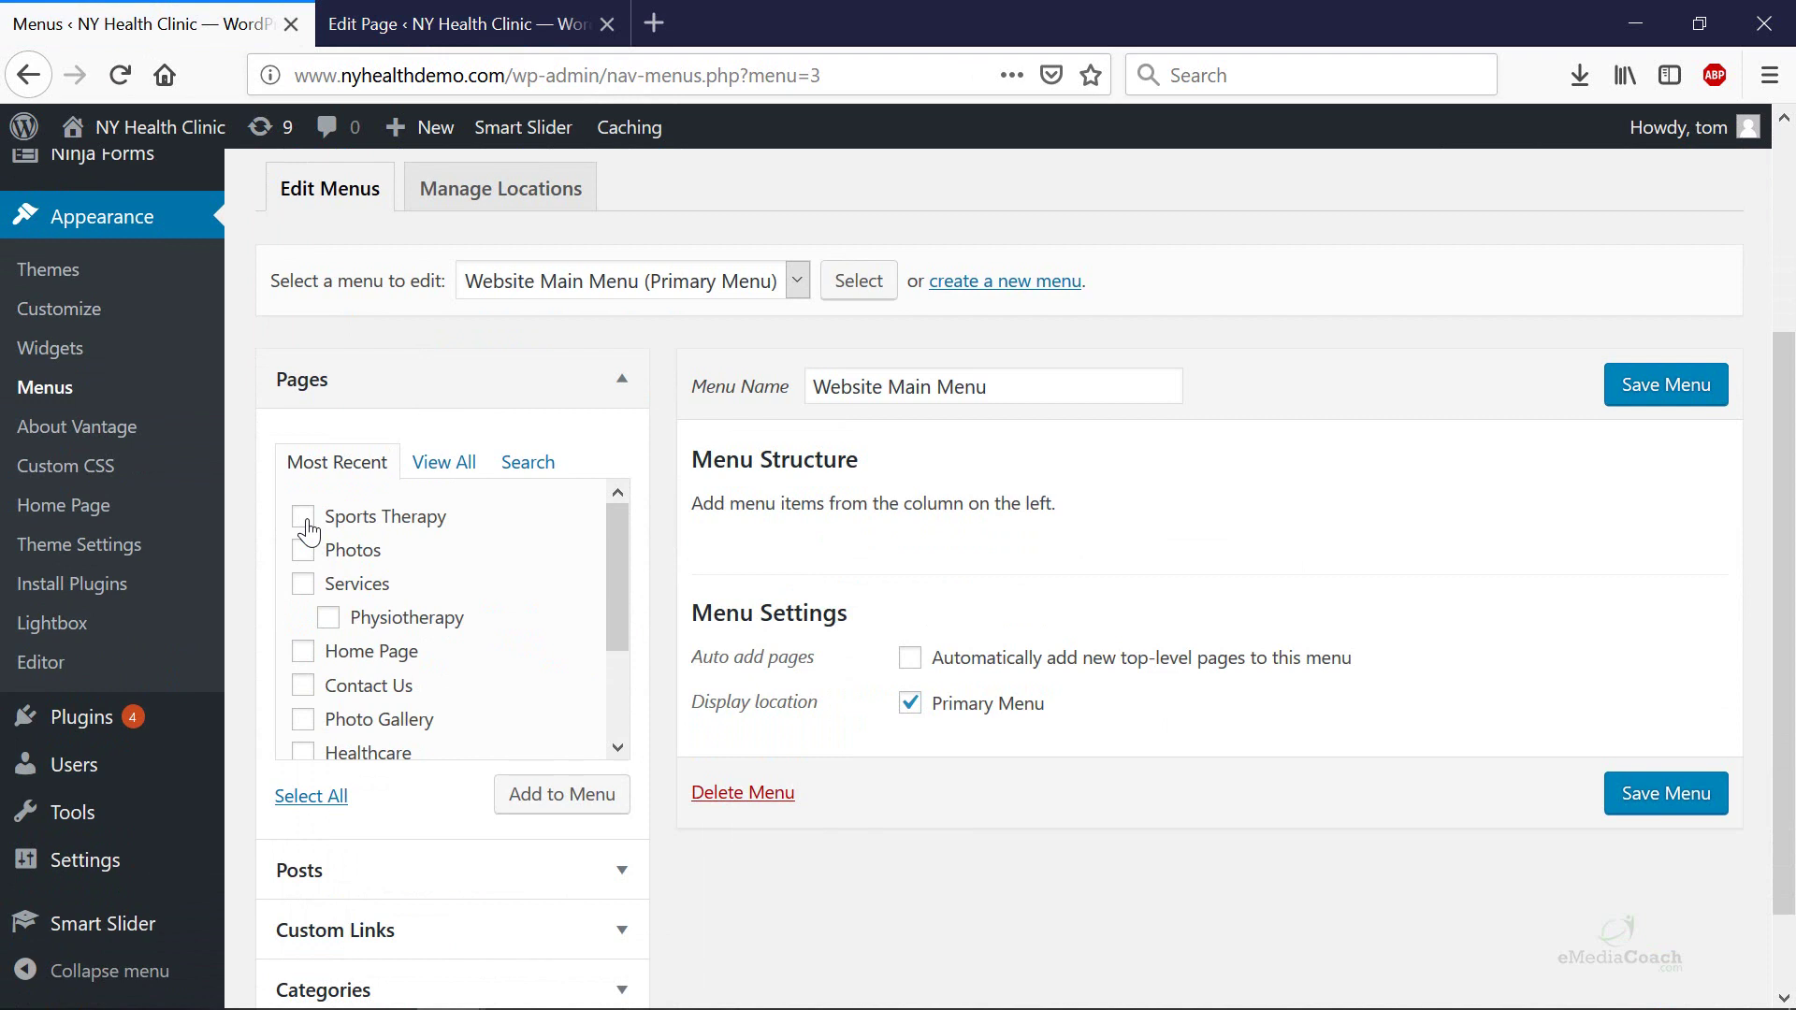
click(305, 520)
scroll(312, 552, down, 2)
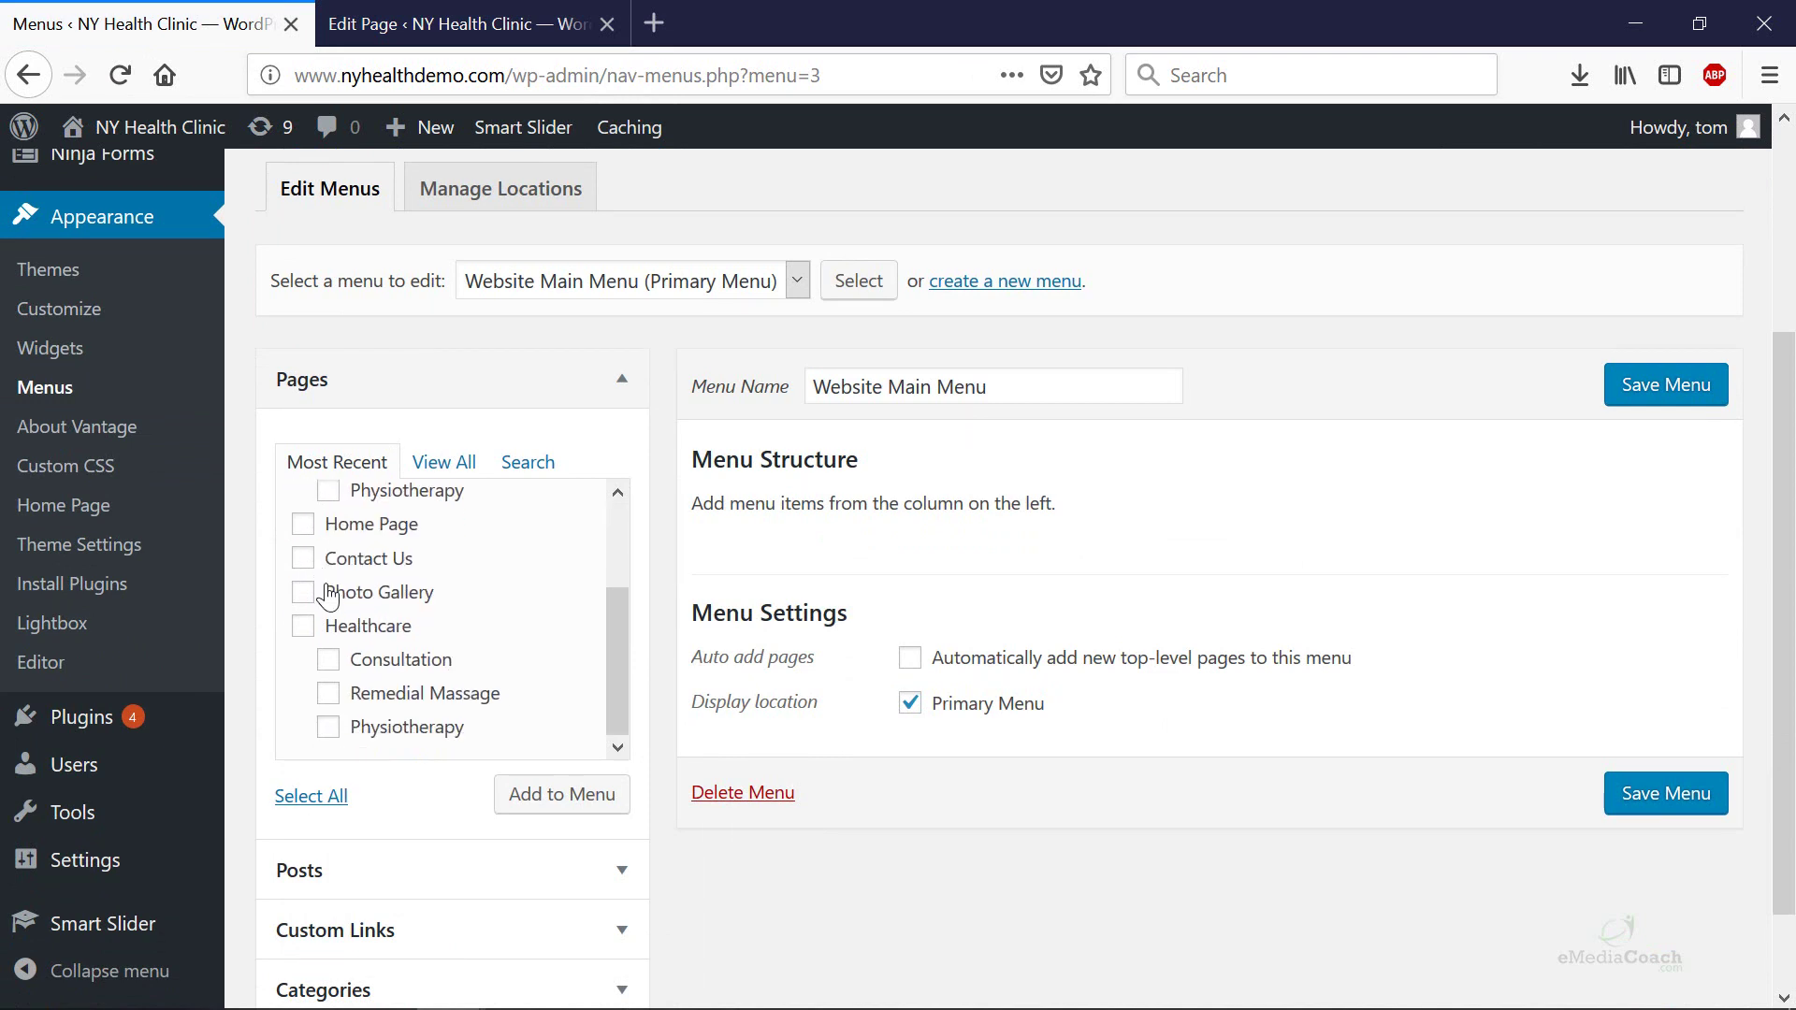
scroll(323, 603, up, 2)
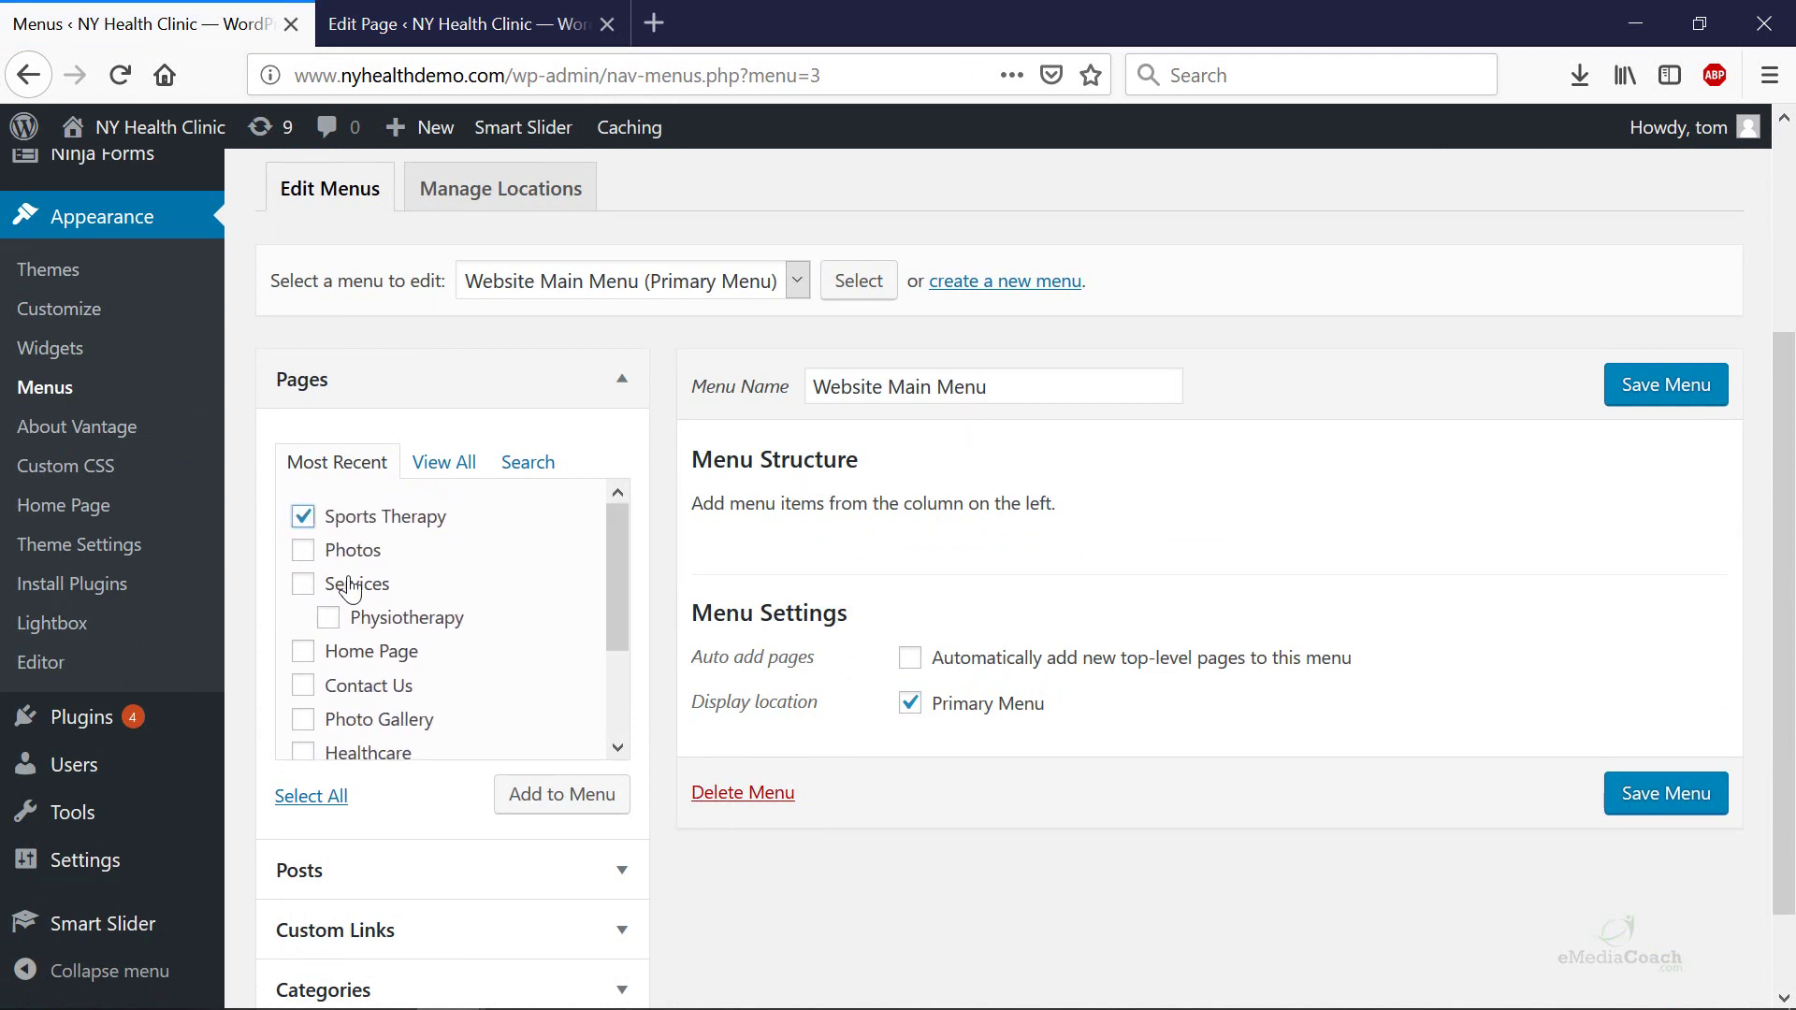
scroll(335, 634, down, 5)
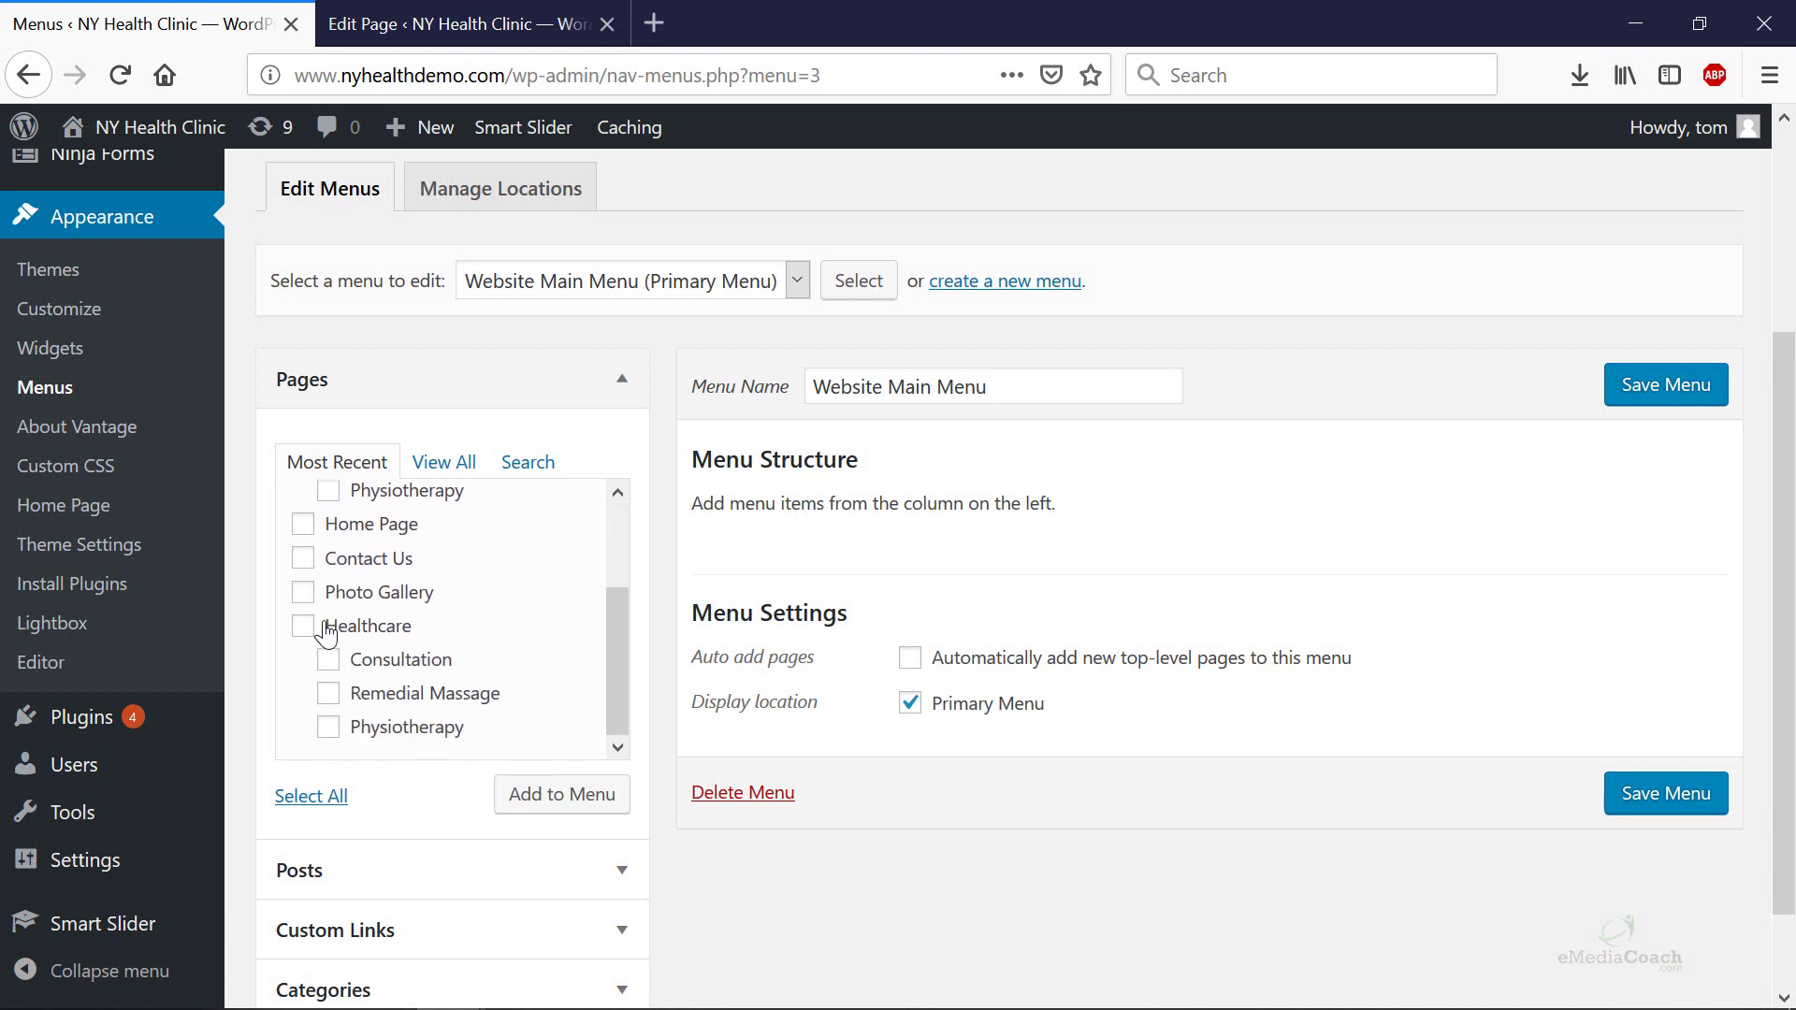
scroll(323, 621, up, 1)
scroll(313, 631, up, 2)
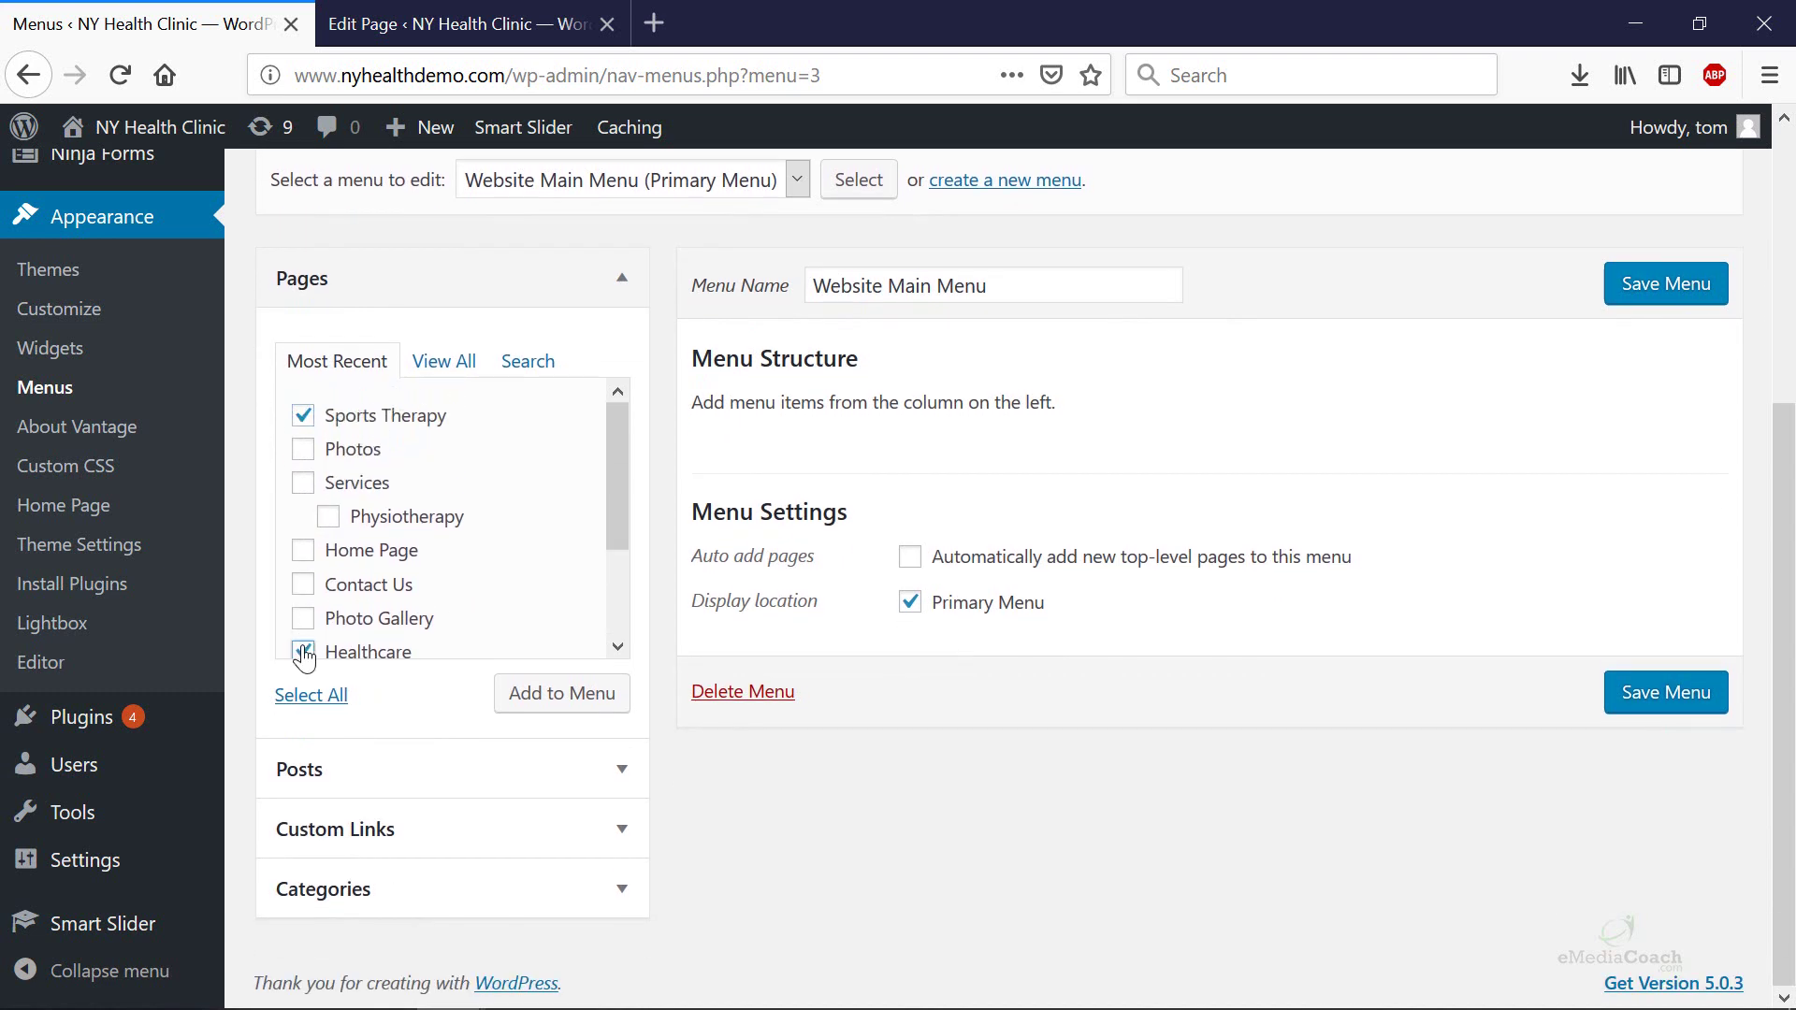
click(302, 585)
click(526, 693)
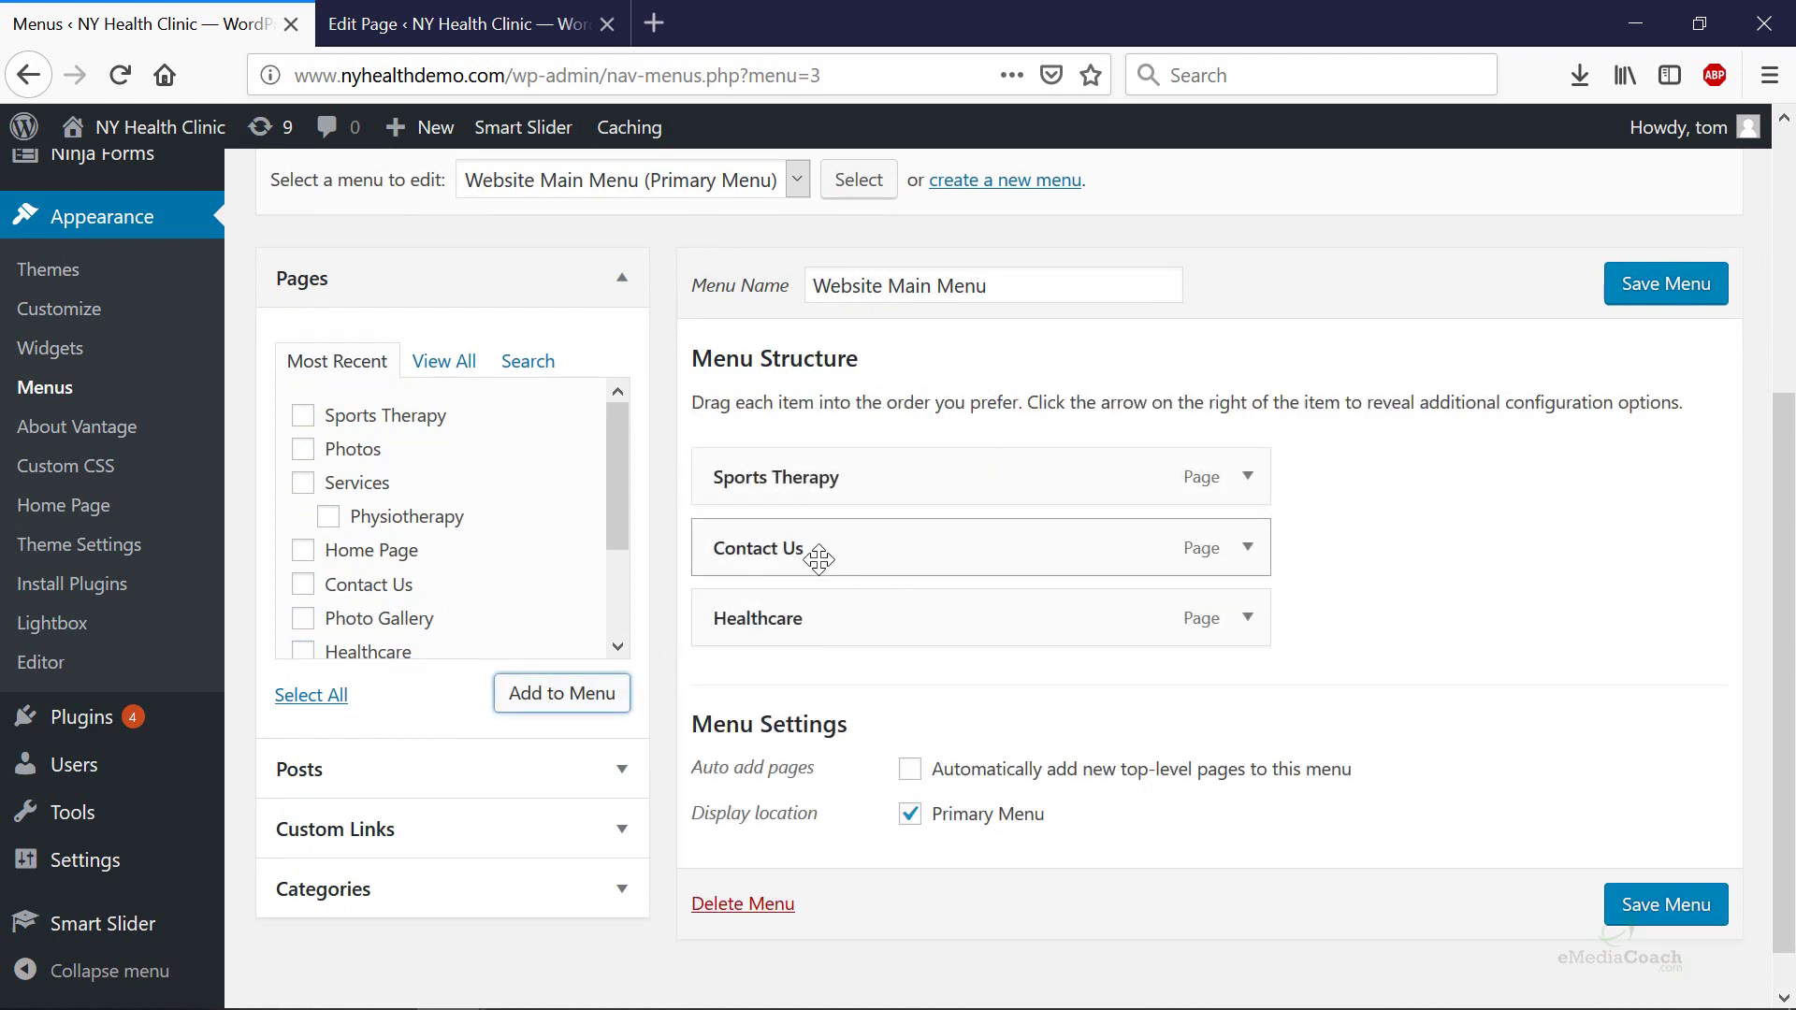
mouse_move(758, 553)
mouse_down()
mouse_move(767, 479)
mouse_move(775, 622)
mouse_up()
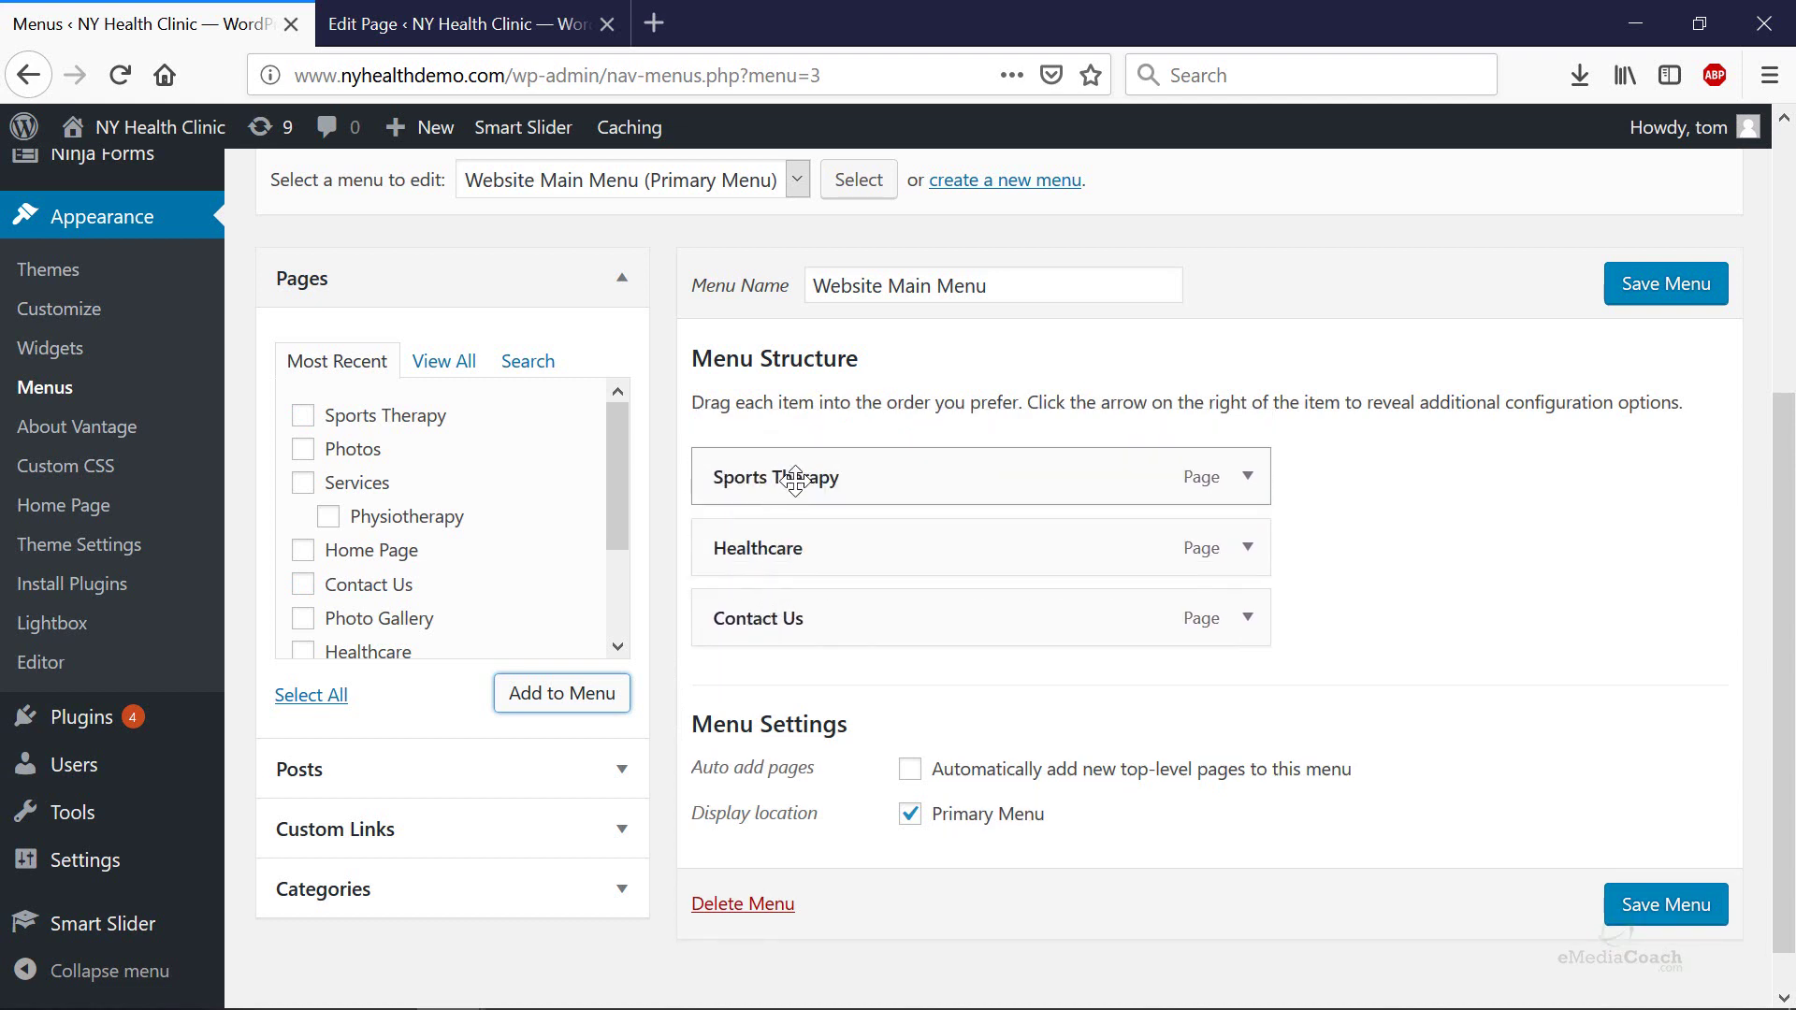
drag(795, 480, 814, 561)
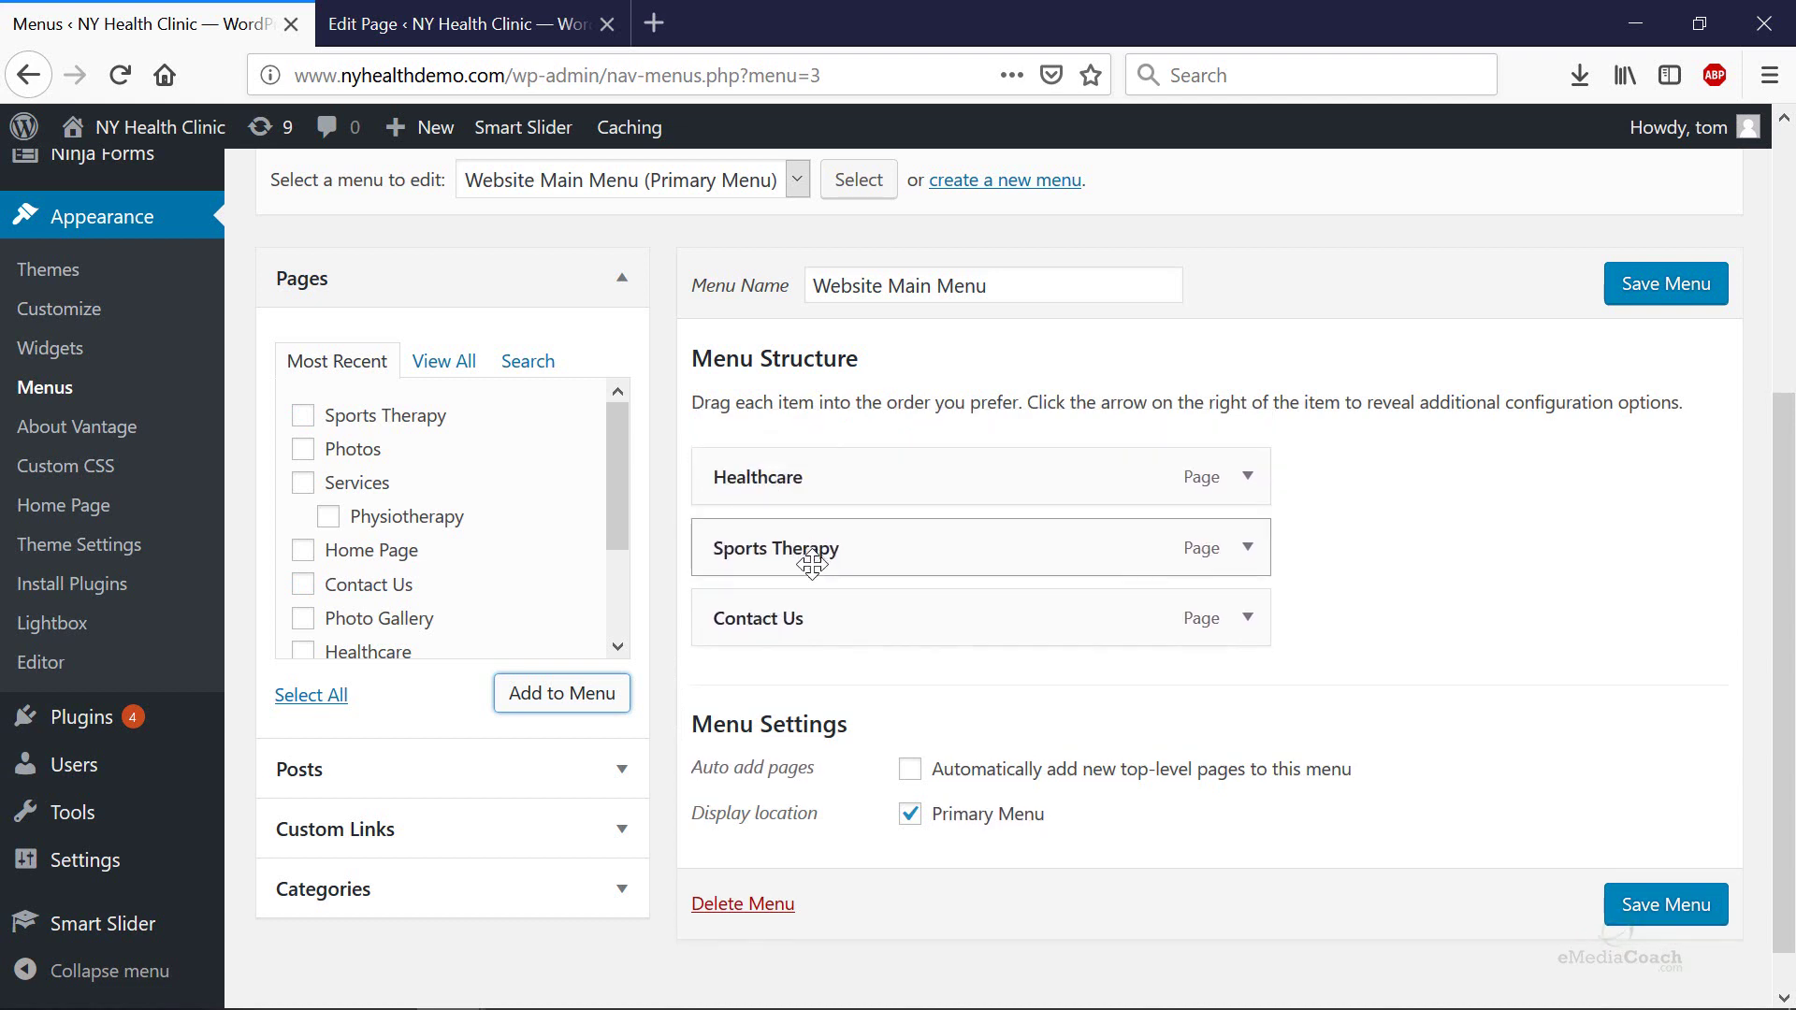
click(541, 812)
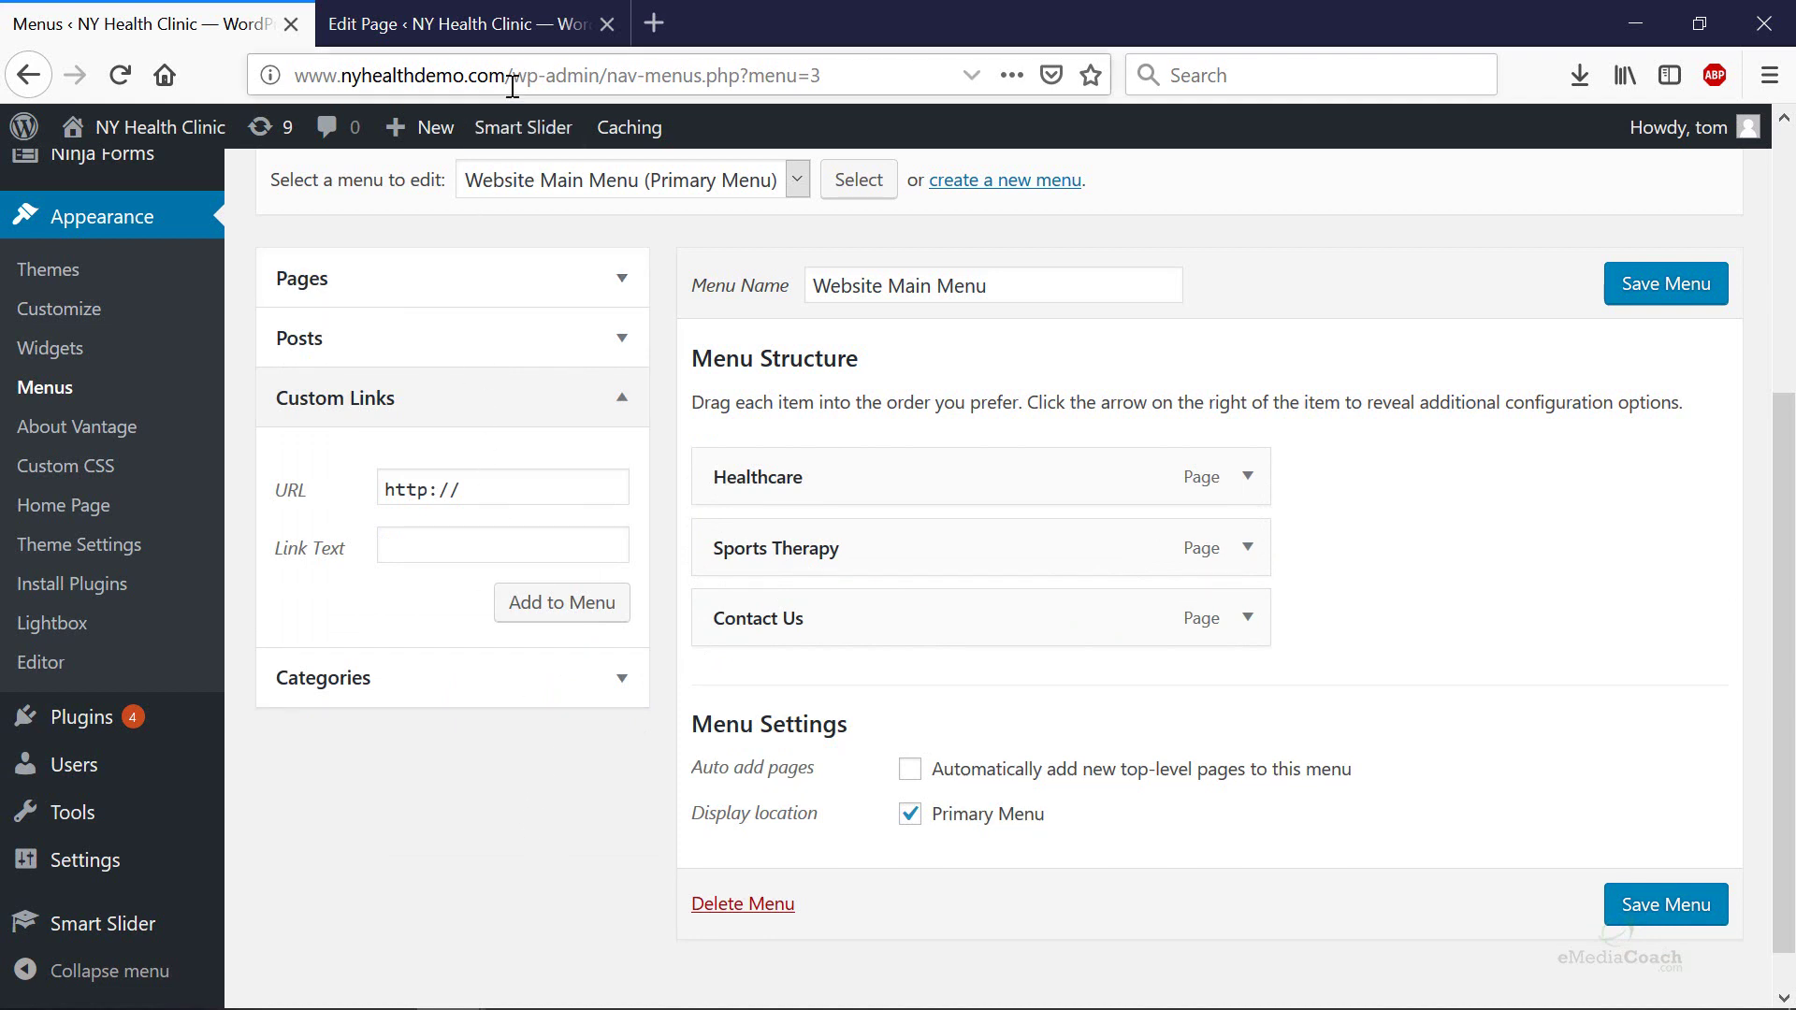
drag(512, 86, 234, 76)
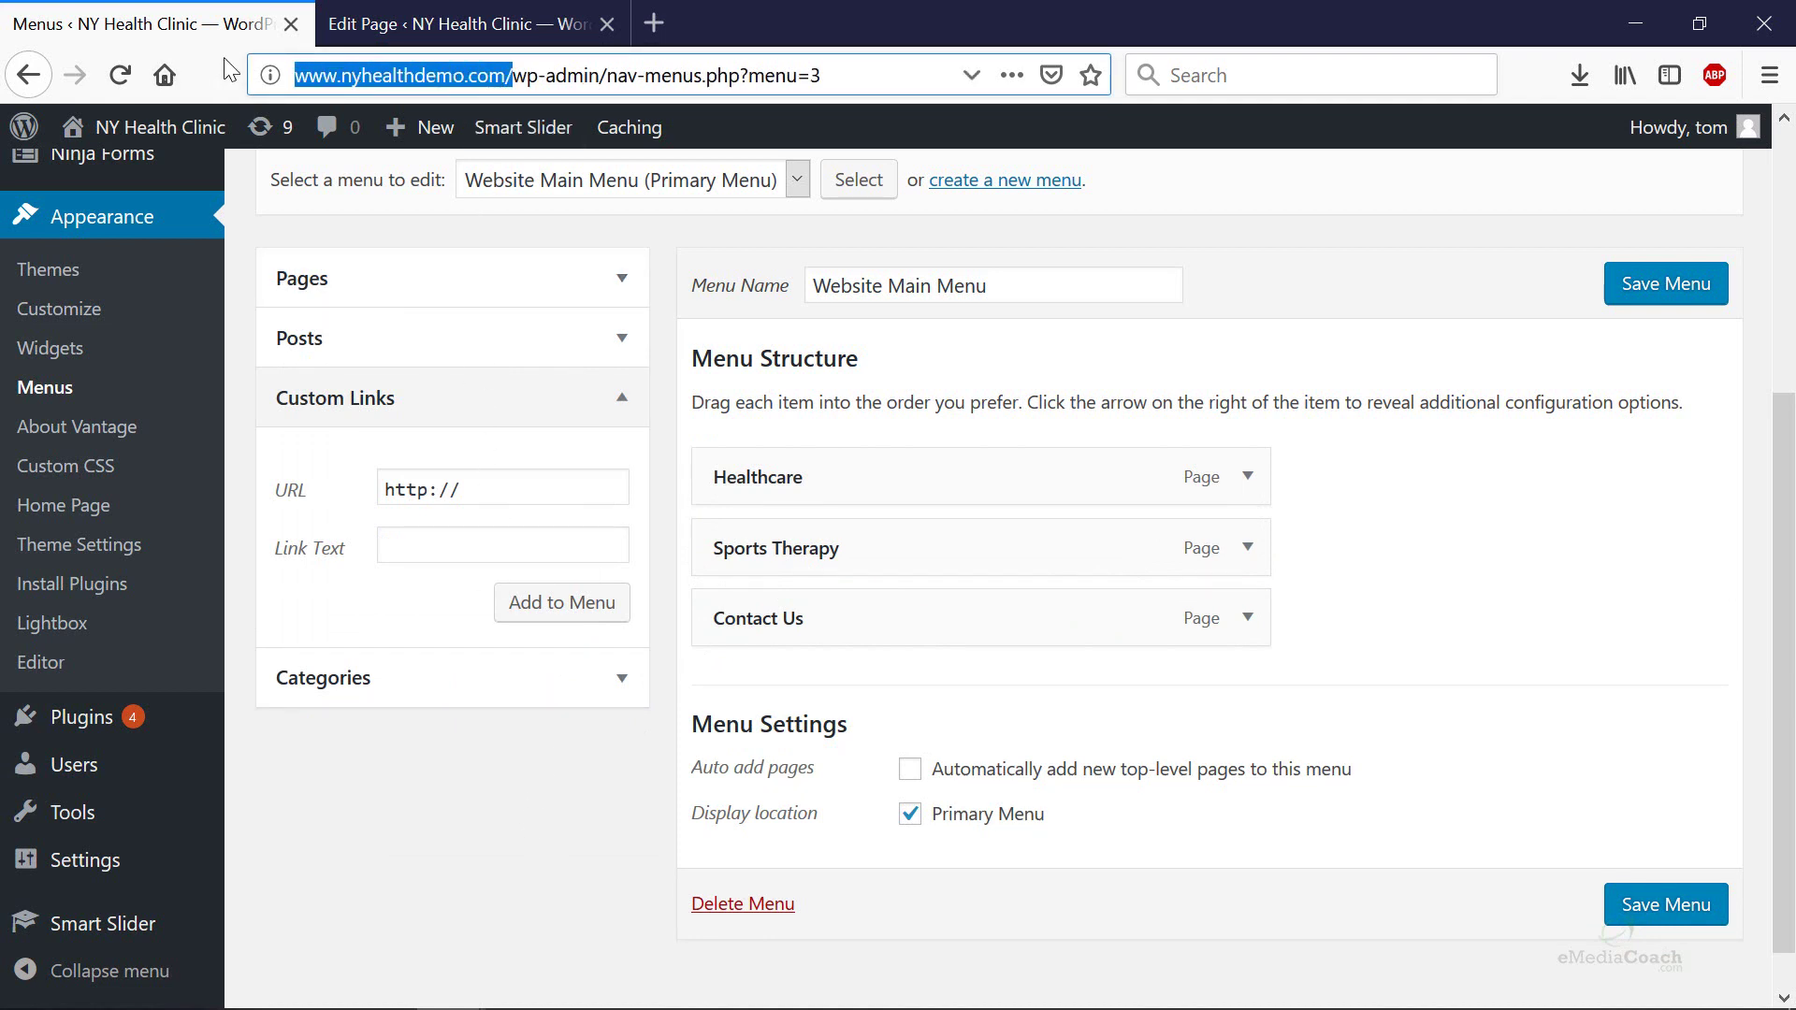
right_click(358, 76)
click(416, 152)
drag(500, 493, 329, 495)
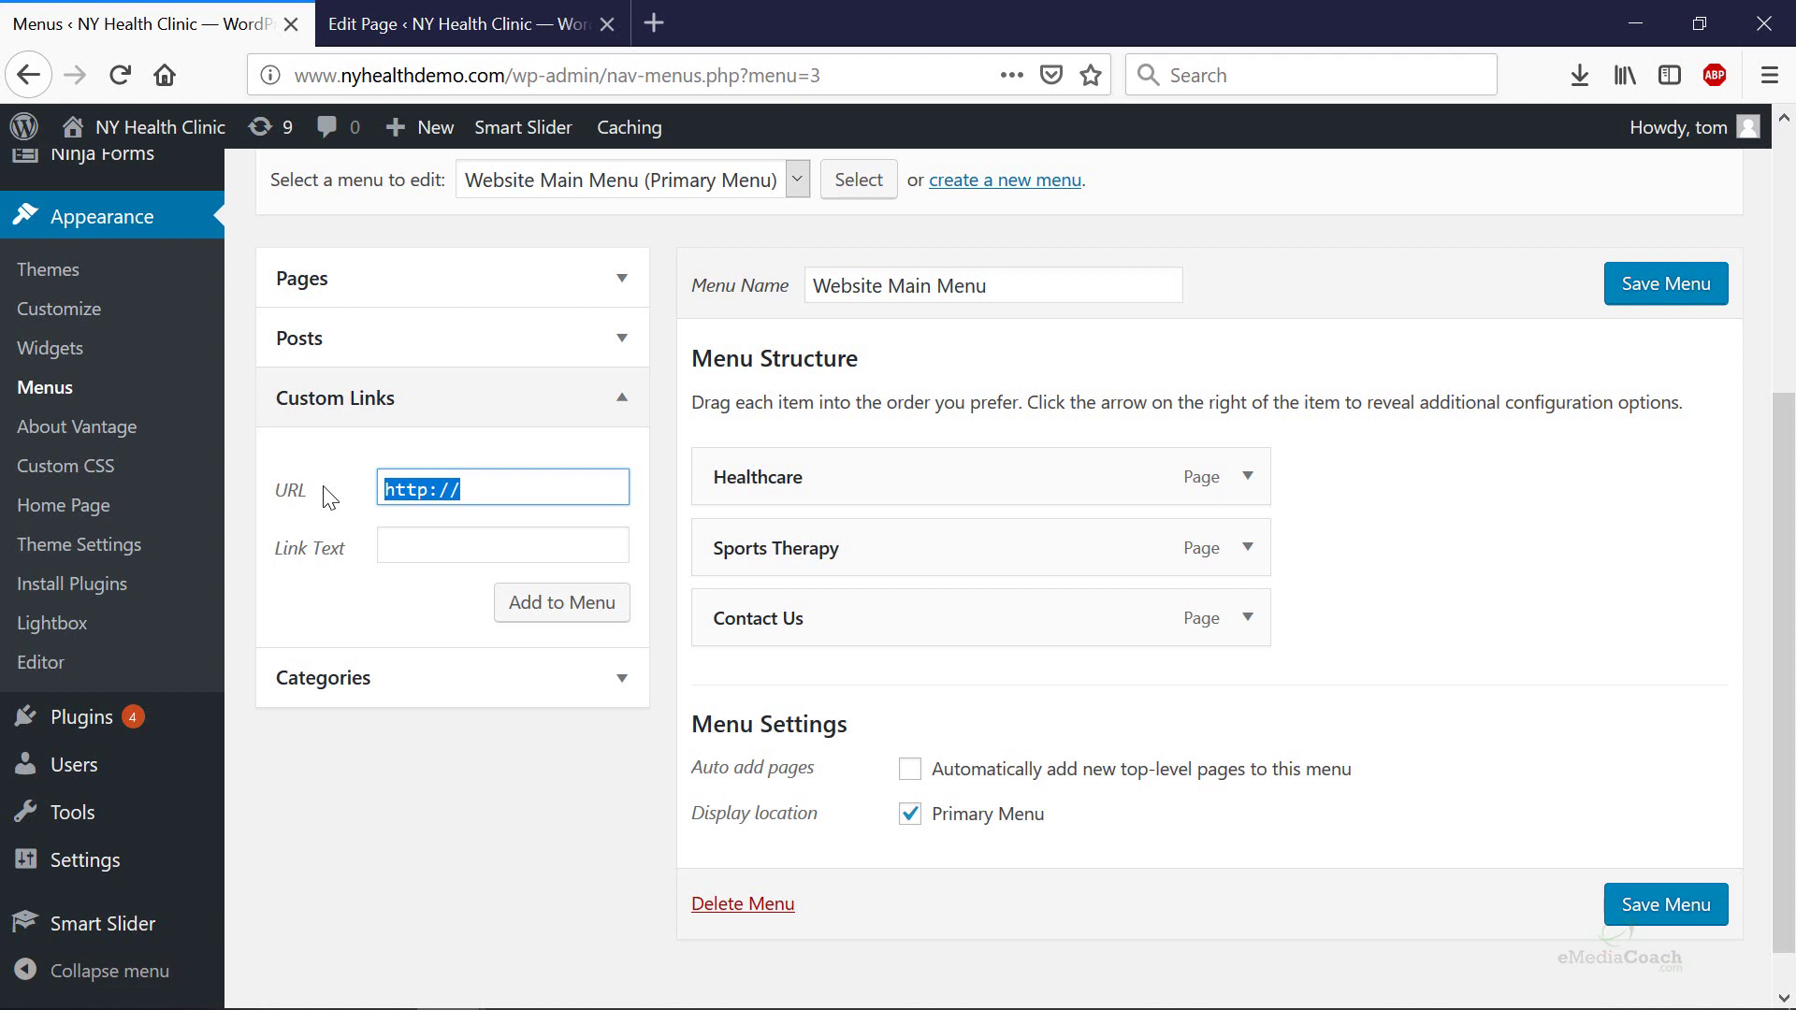
right_click(512, 482)
click(581, 593)
click(490, 534)
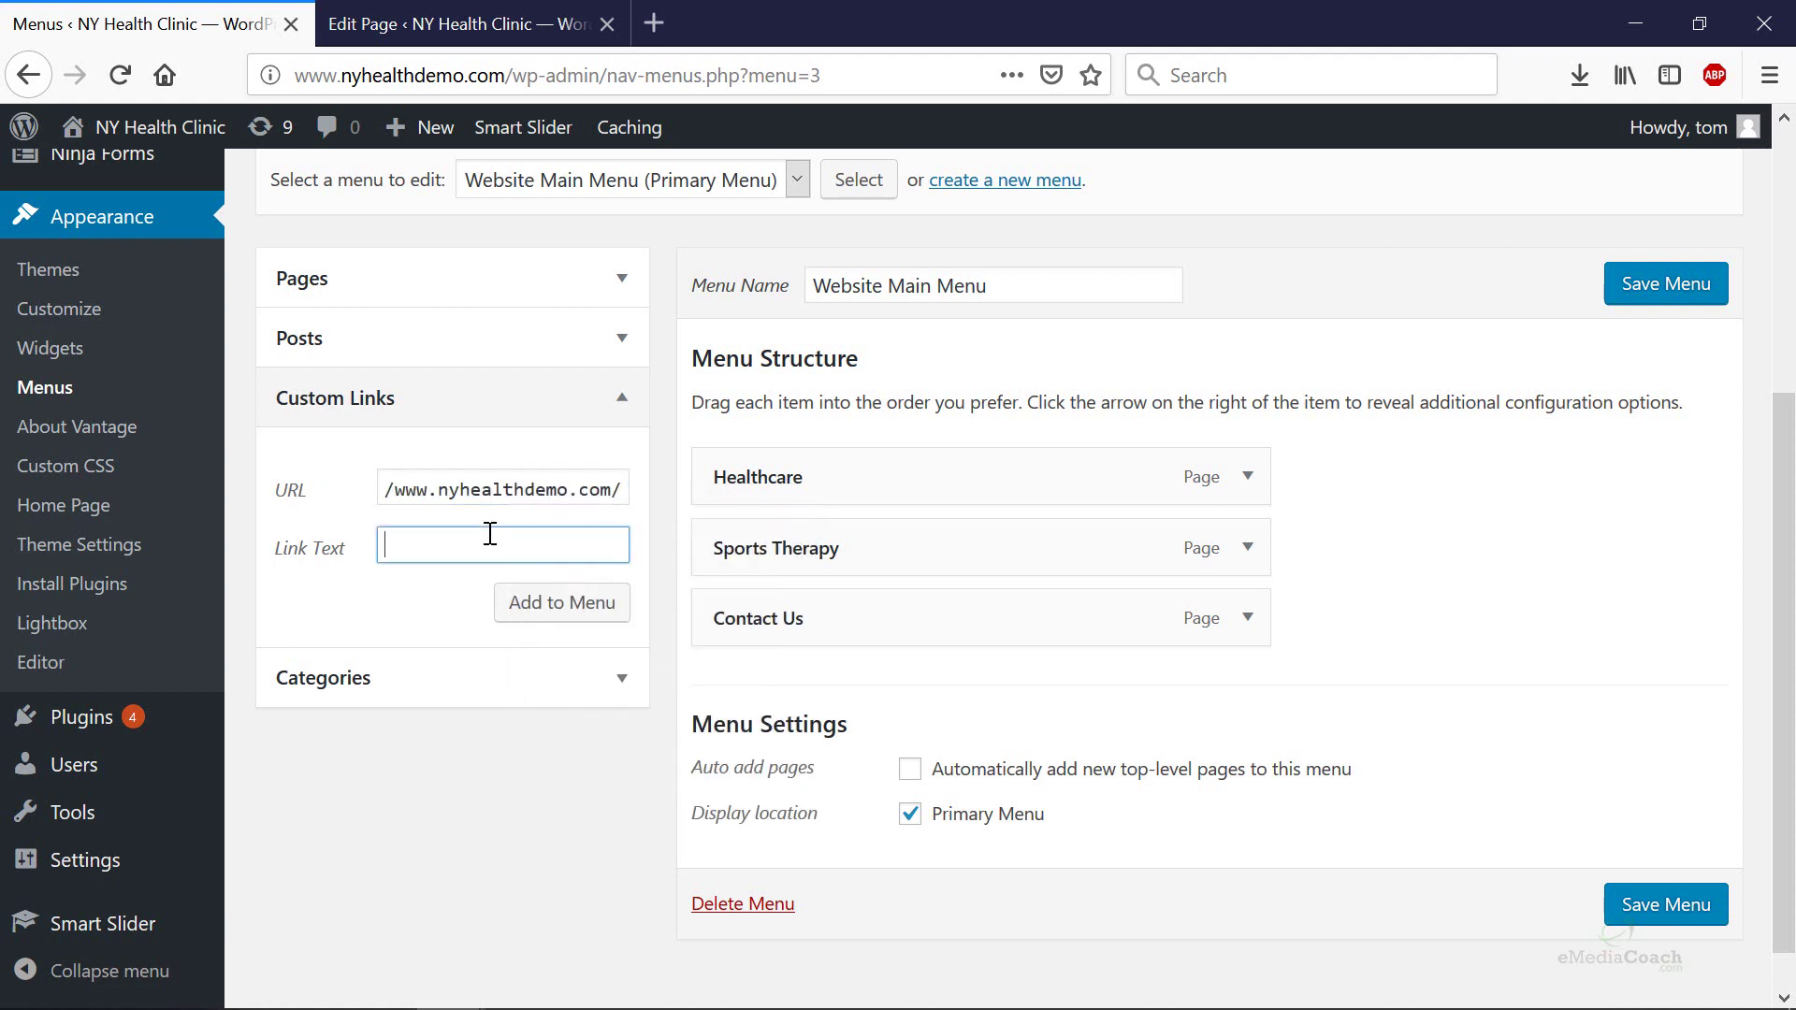
click(539, 603)
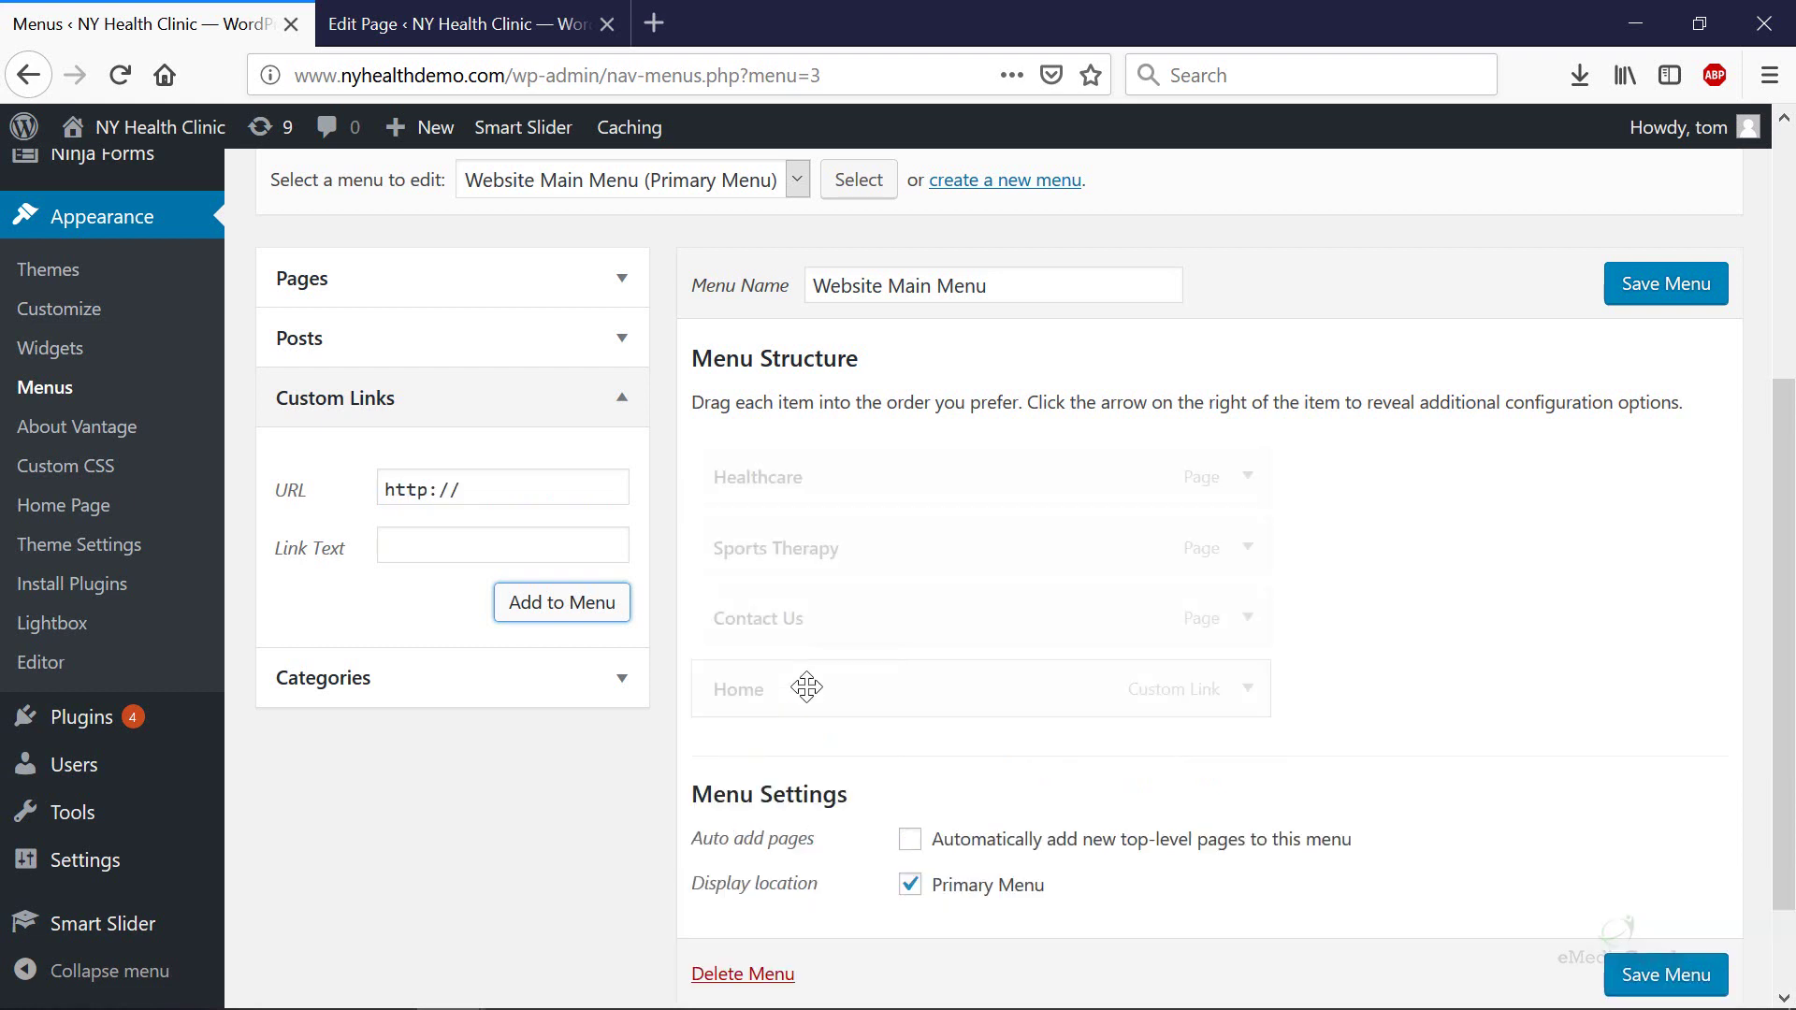
Step: Move the Home link to the top of the menu, check its label, and save
drag(782, 694, 777, 489)
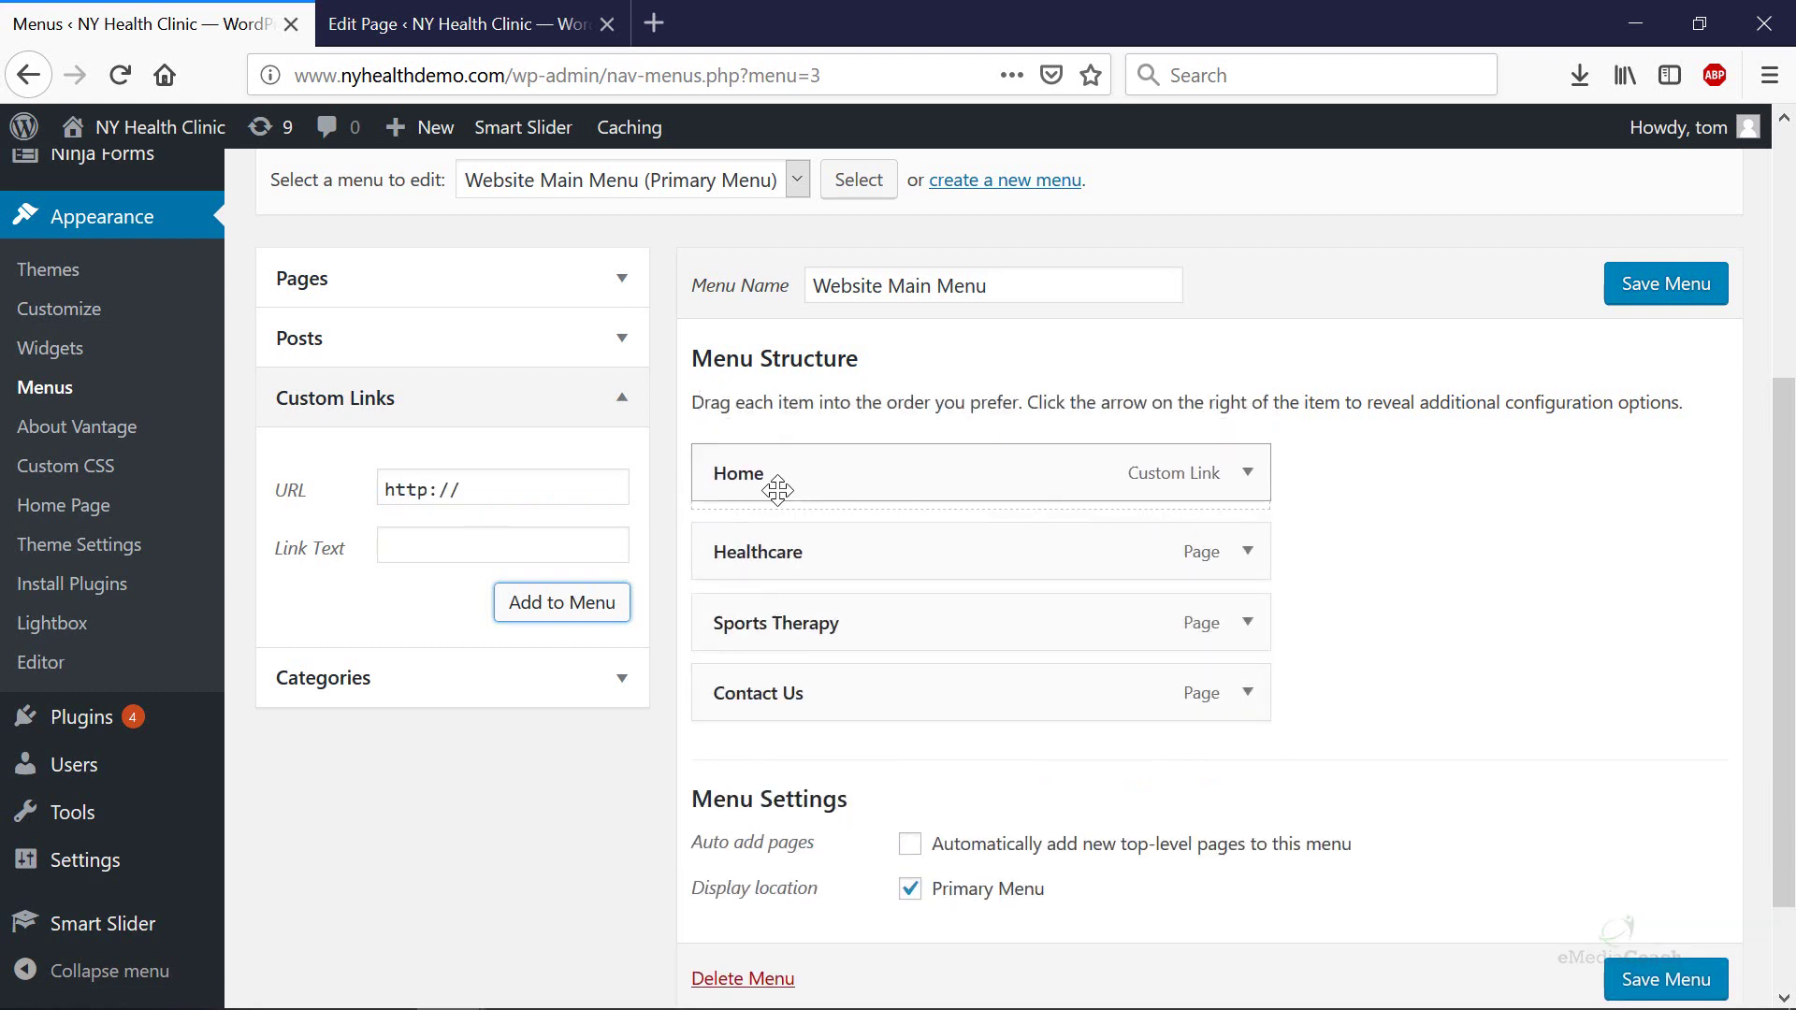
click(1247, 473)
click(809, 642)
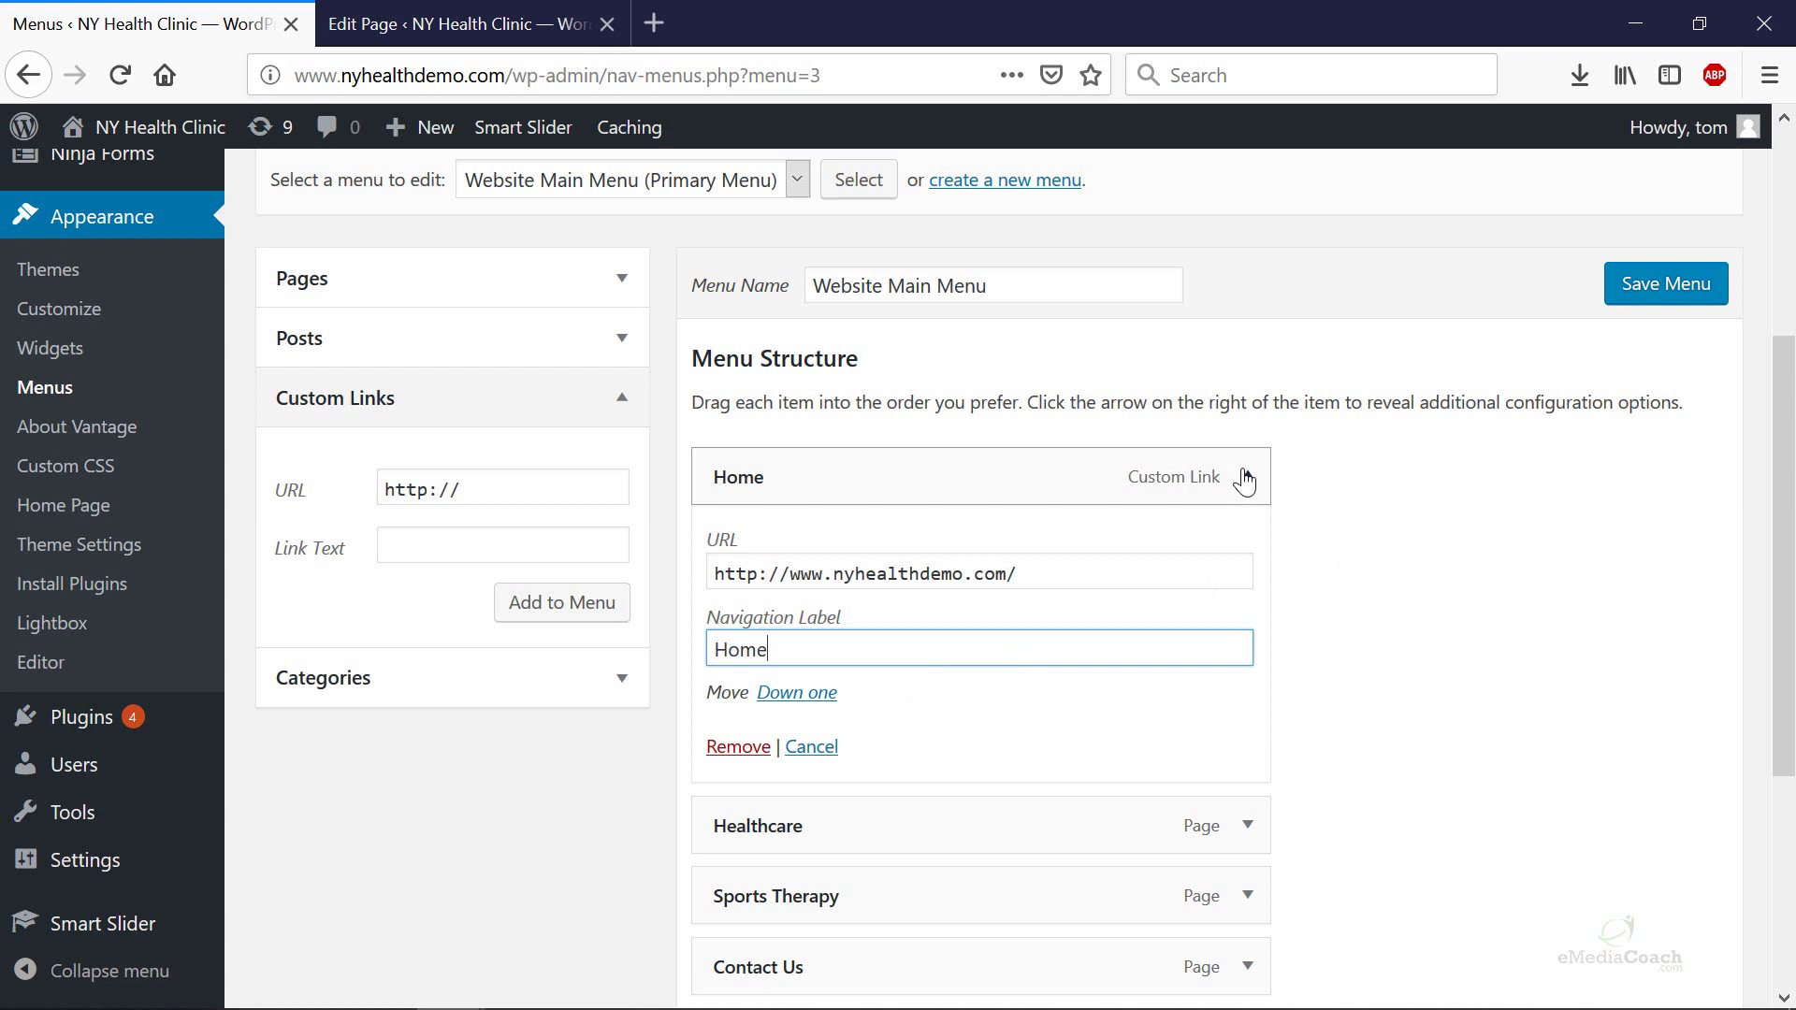
click(1247, 475)
click(1647, 978)
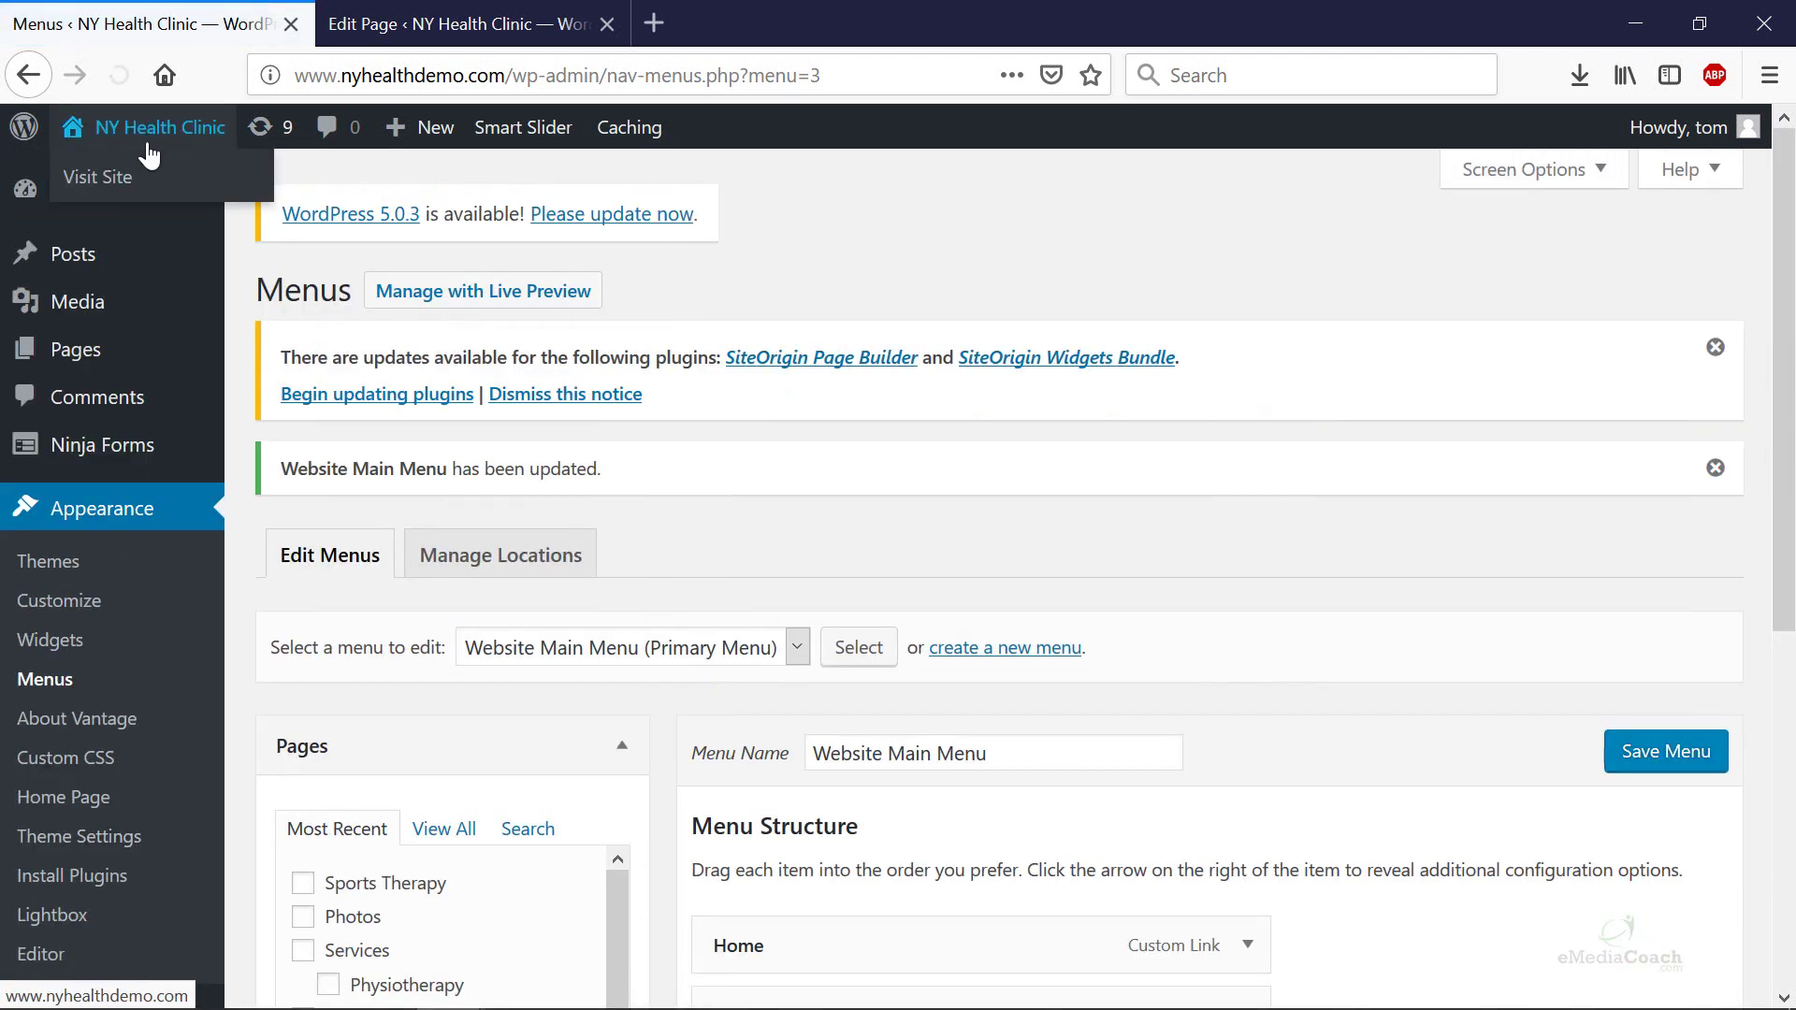
Step: View the live site in a new tab to confirm Home, Healthcare, Sports Therapy and Contact Us
right_click(126, 177)
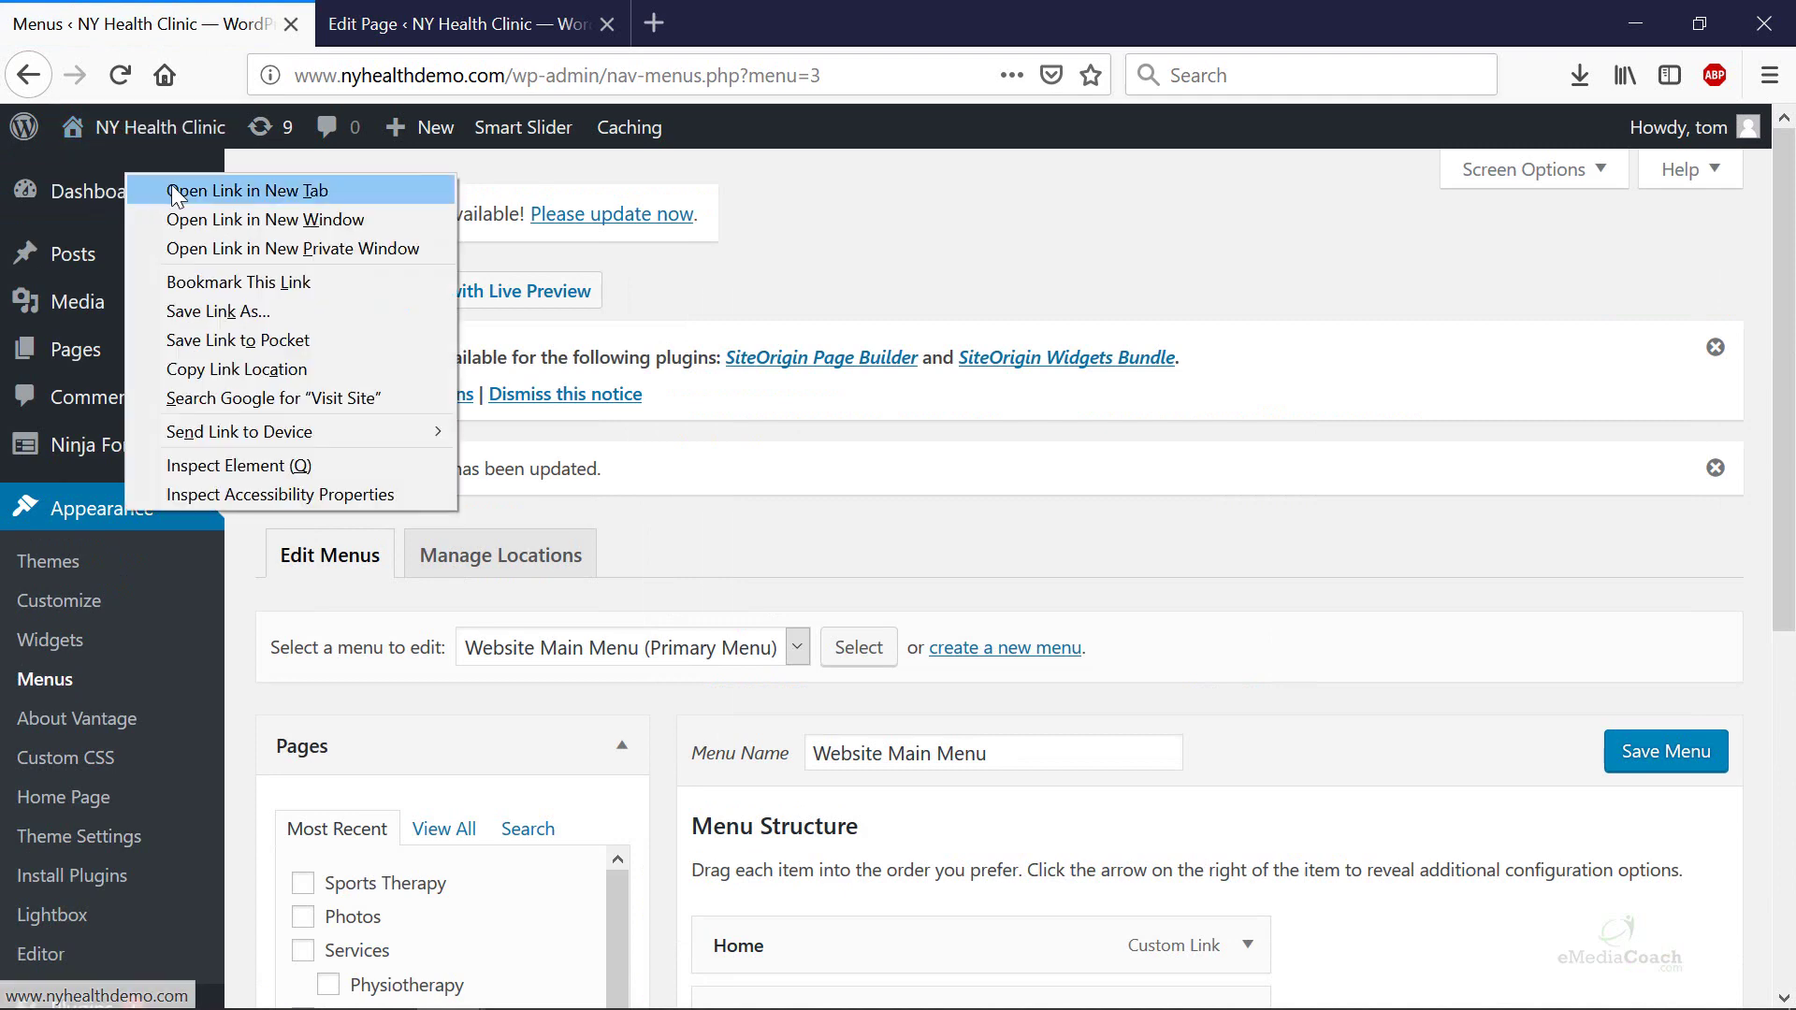
click(171, 184)
click(381, 26)
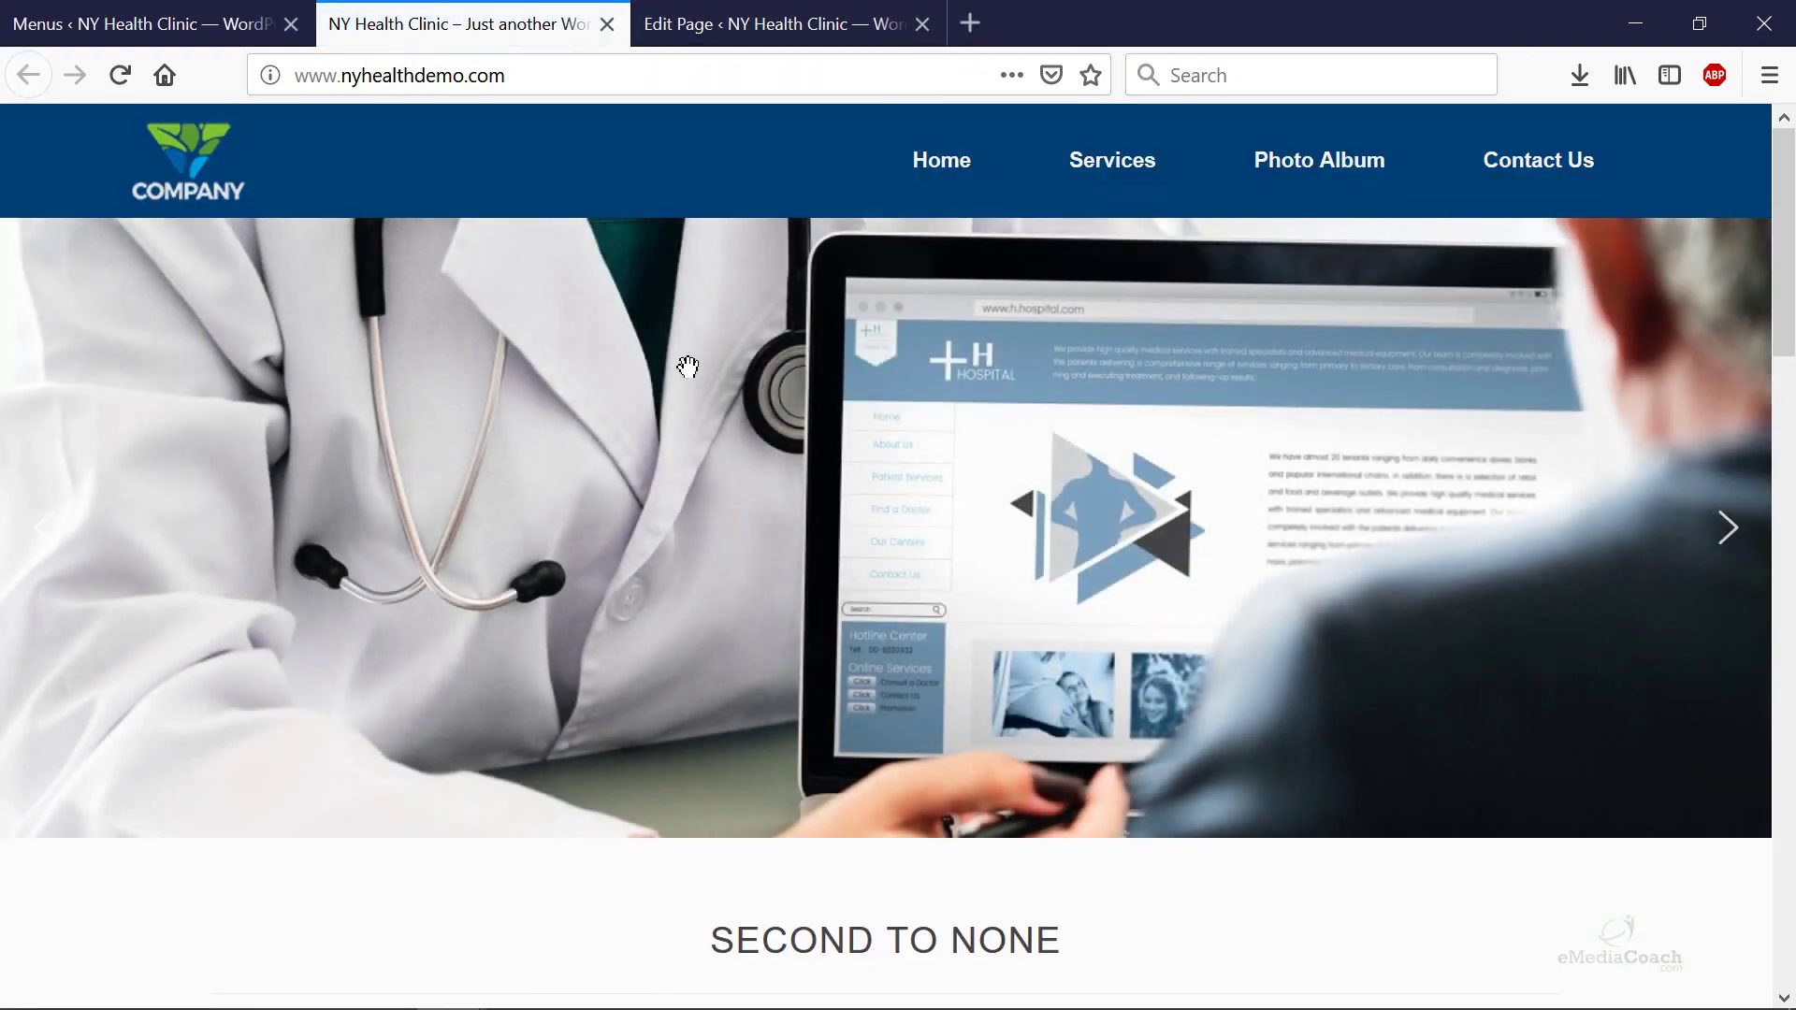
key(F5)
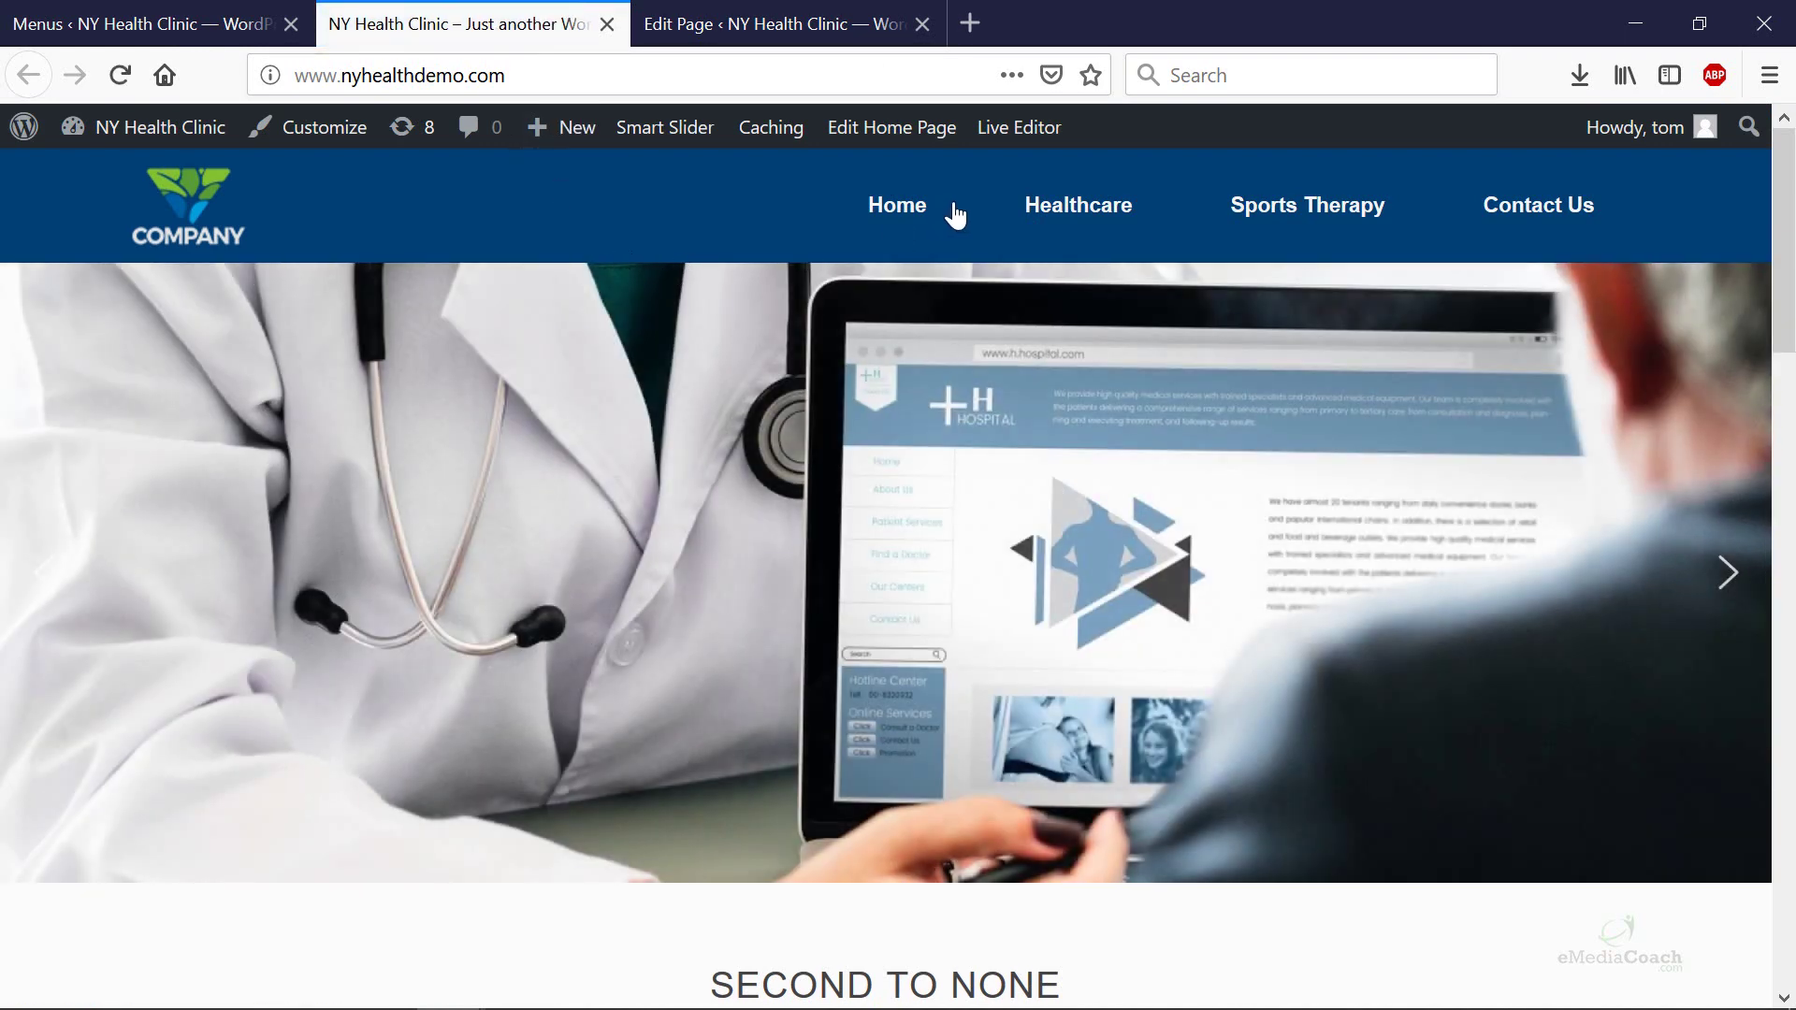
click(65, 19)
scroll(939, 613, down, 6)
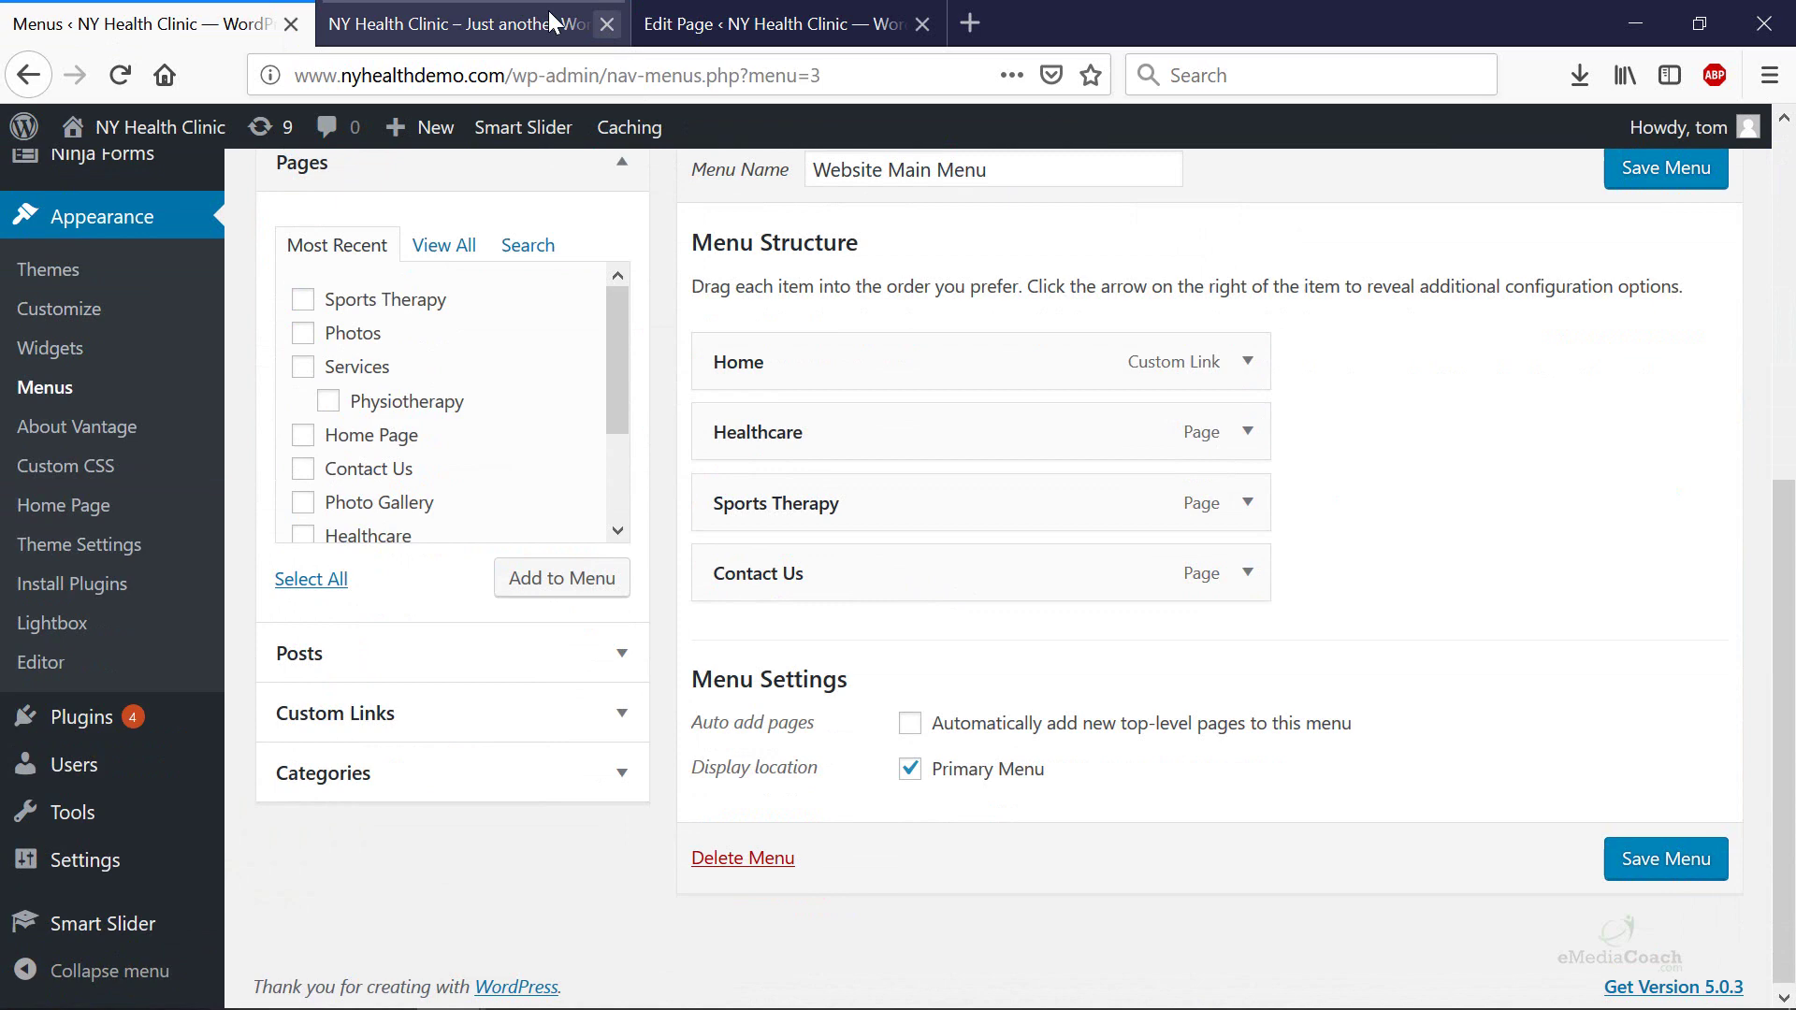
click(552, 21)
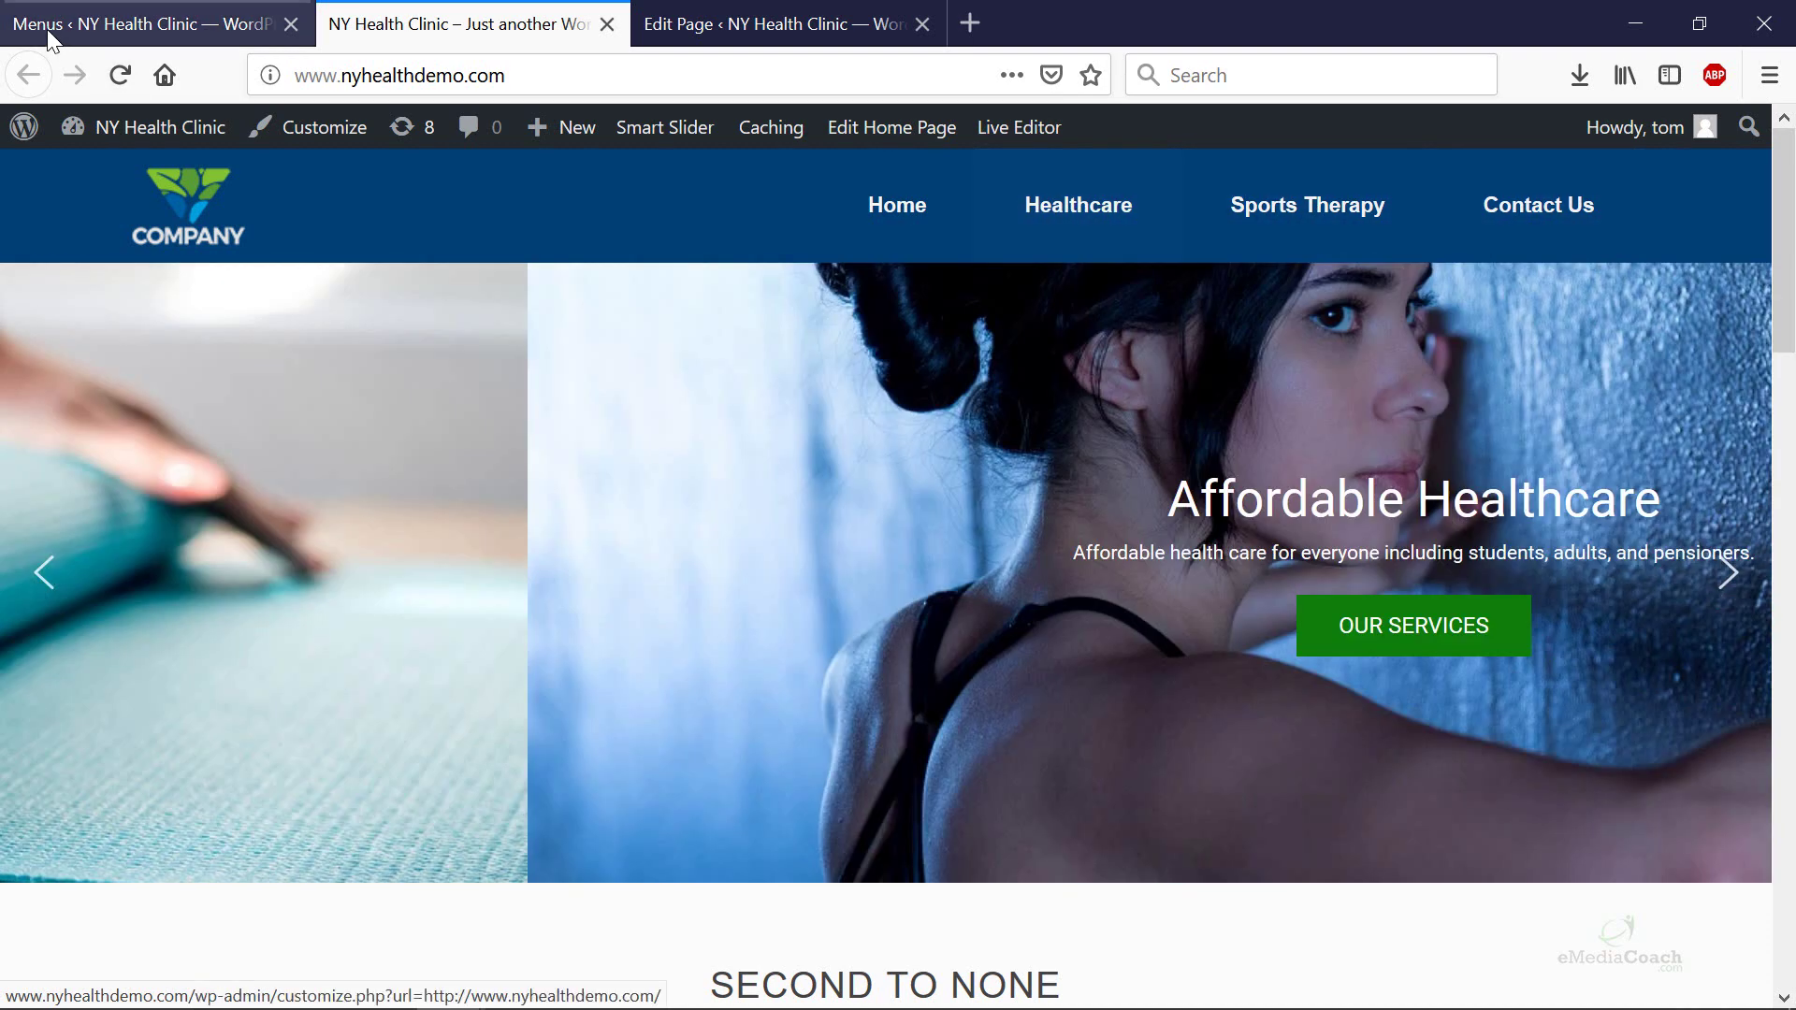
click(52, 35)
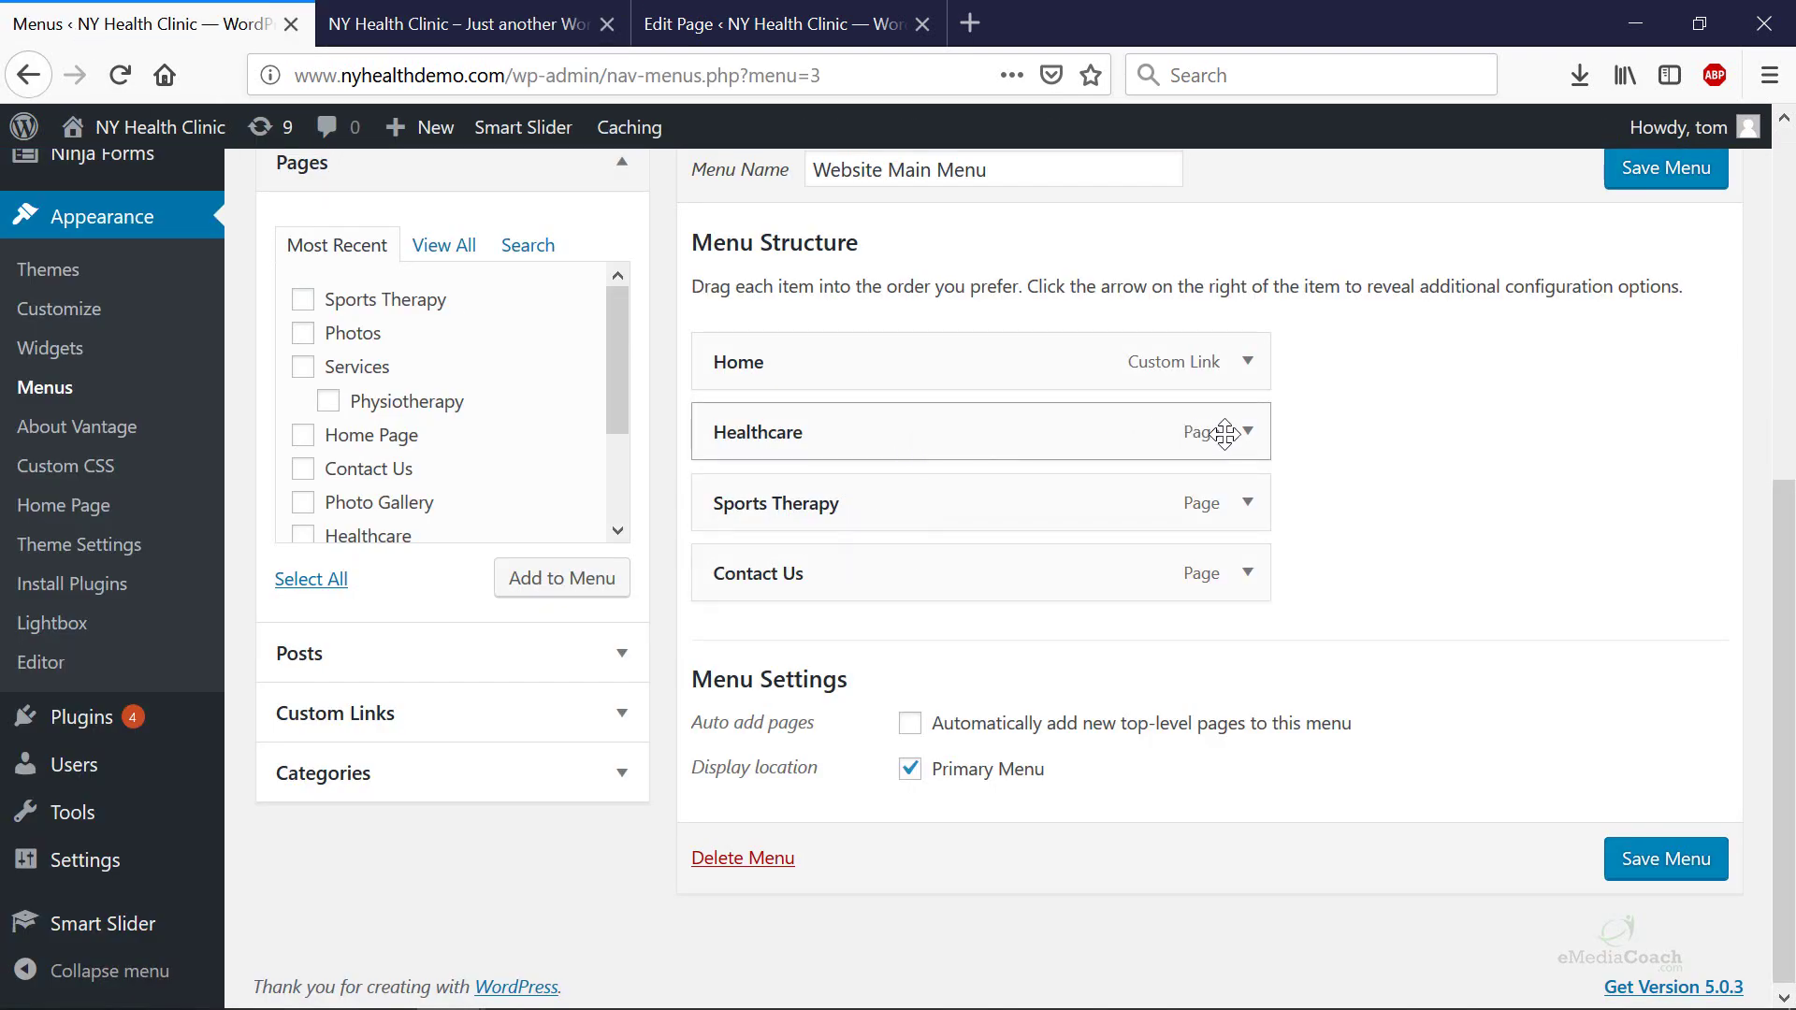
Step: Add the Consultation and Physiotherapy pages to the end of the menu
drag(621, 419, 619, 516)
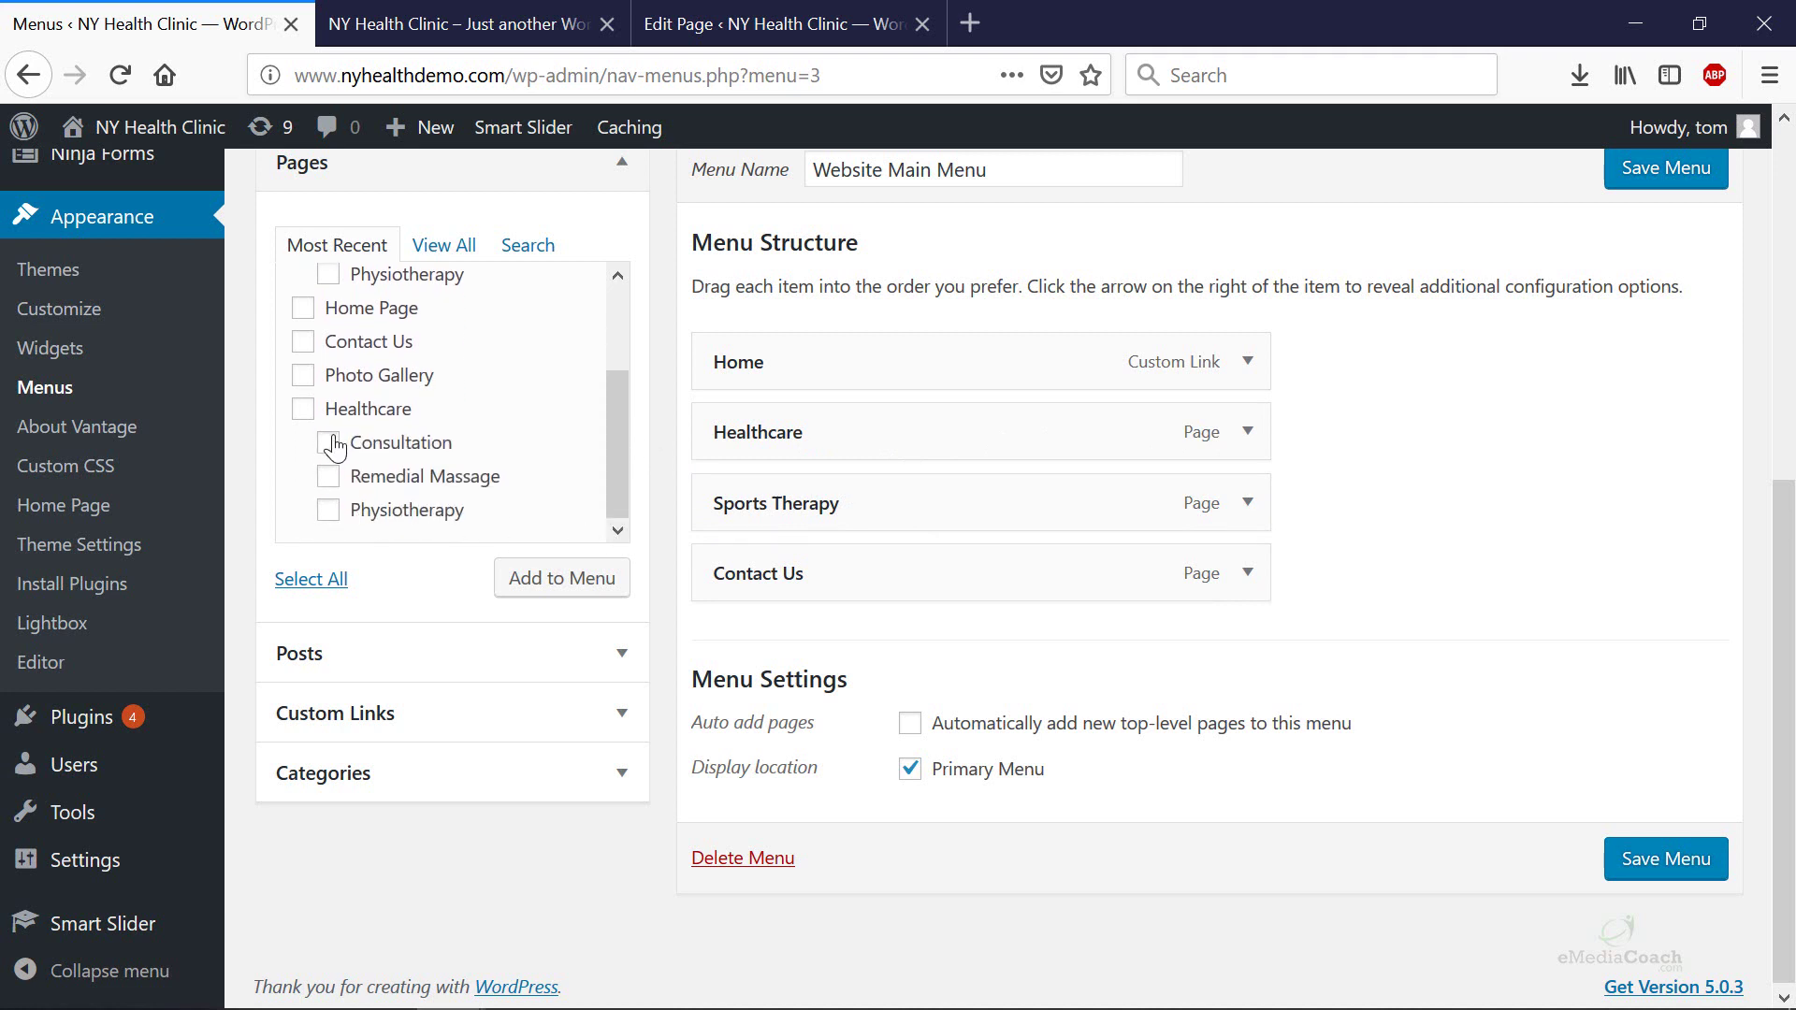
click(328, 510)
click(535, 573)
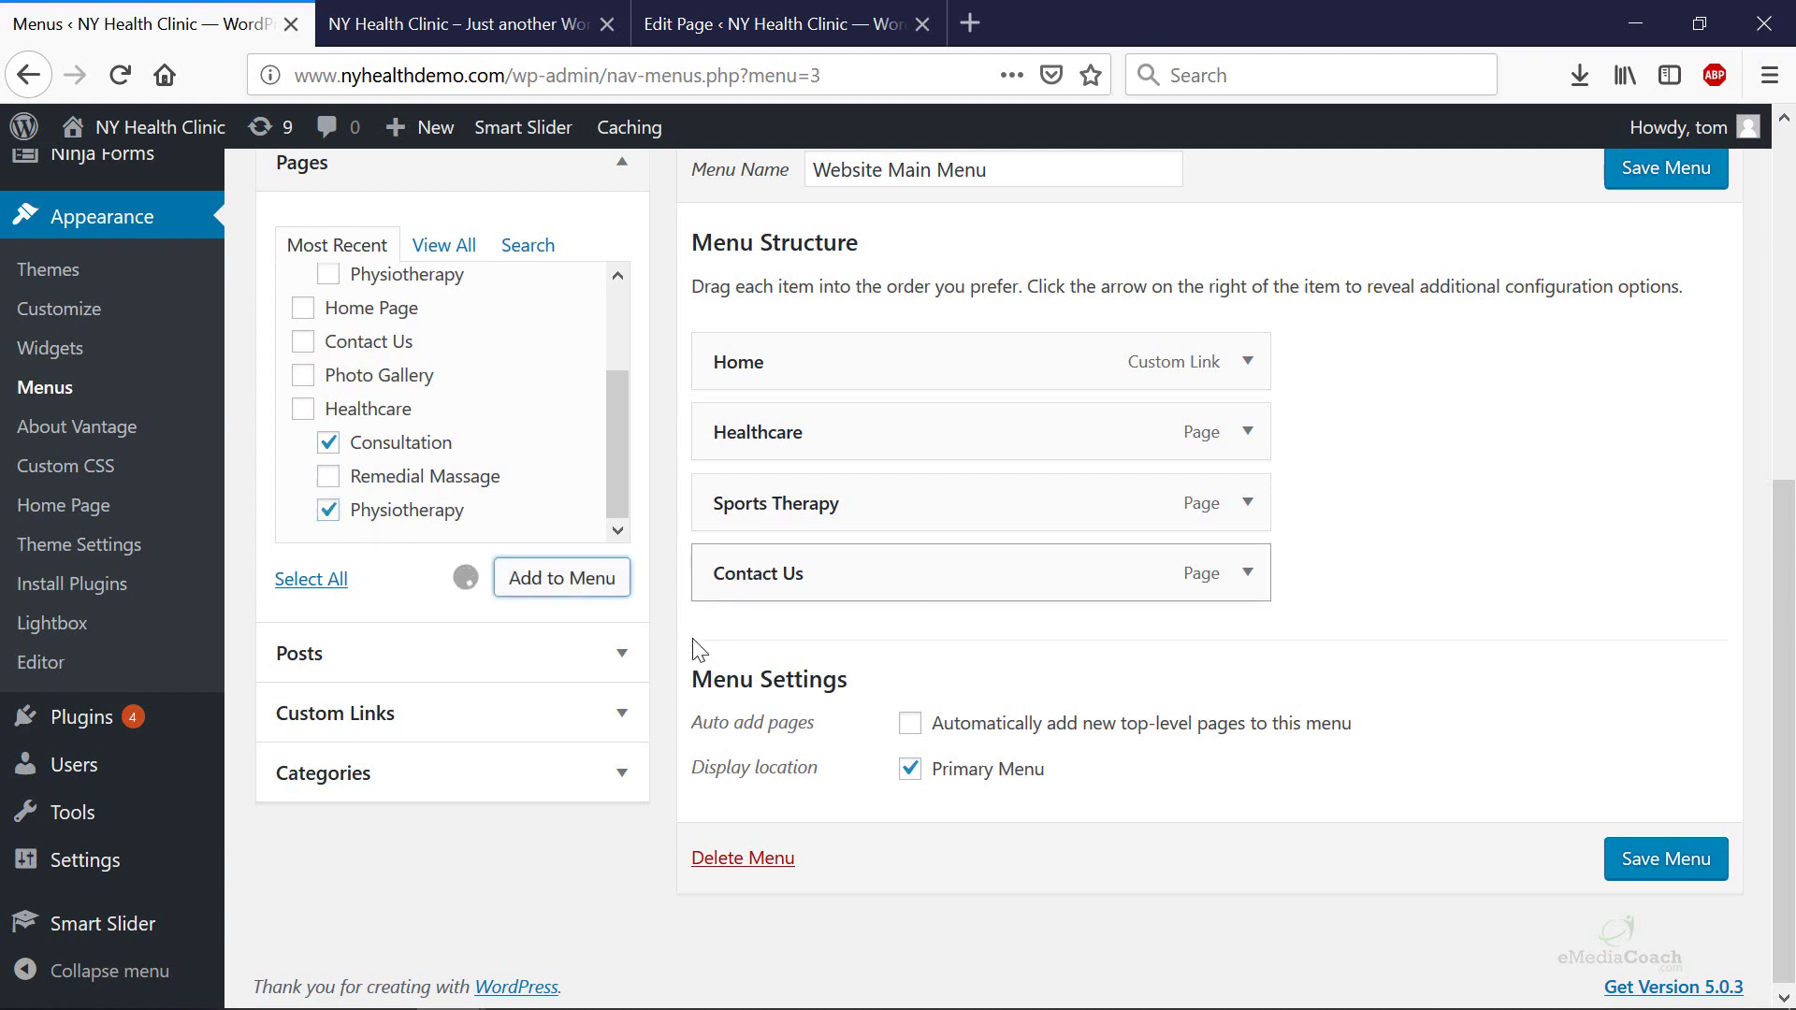
Step: Browse the Posts and Categories panels, then expand the Custom Links panel
click(620, 660)
scroll(405, 445, up, 2)
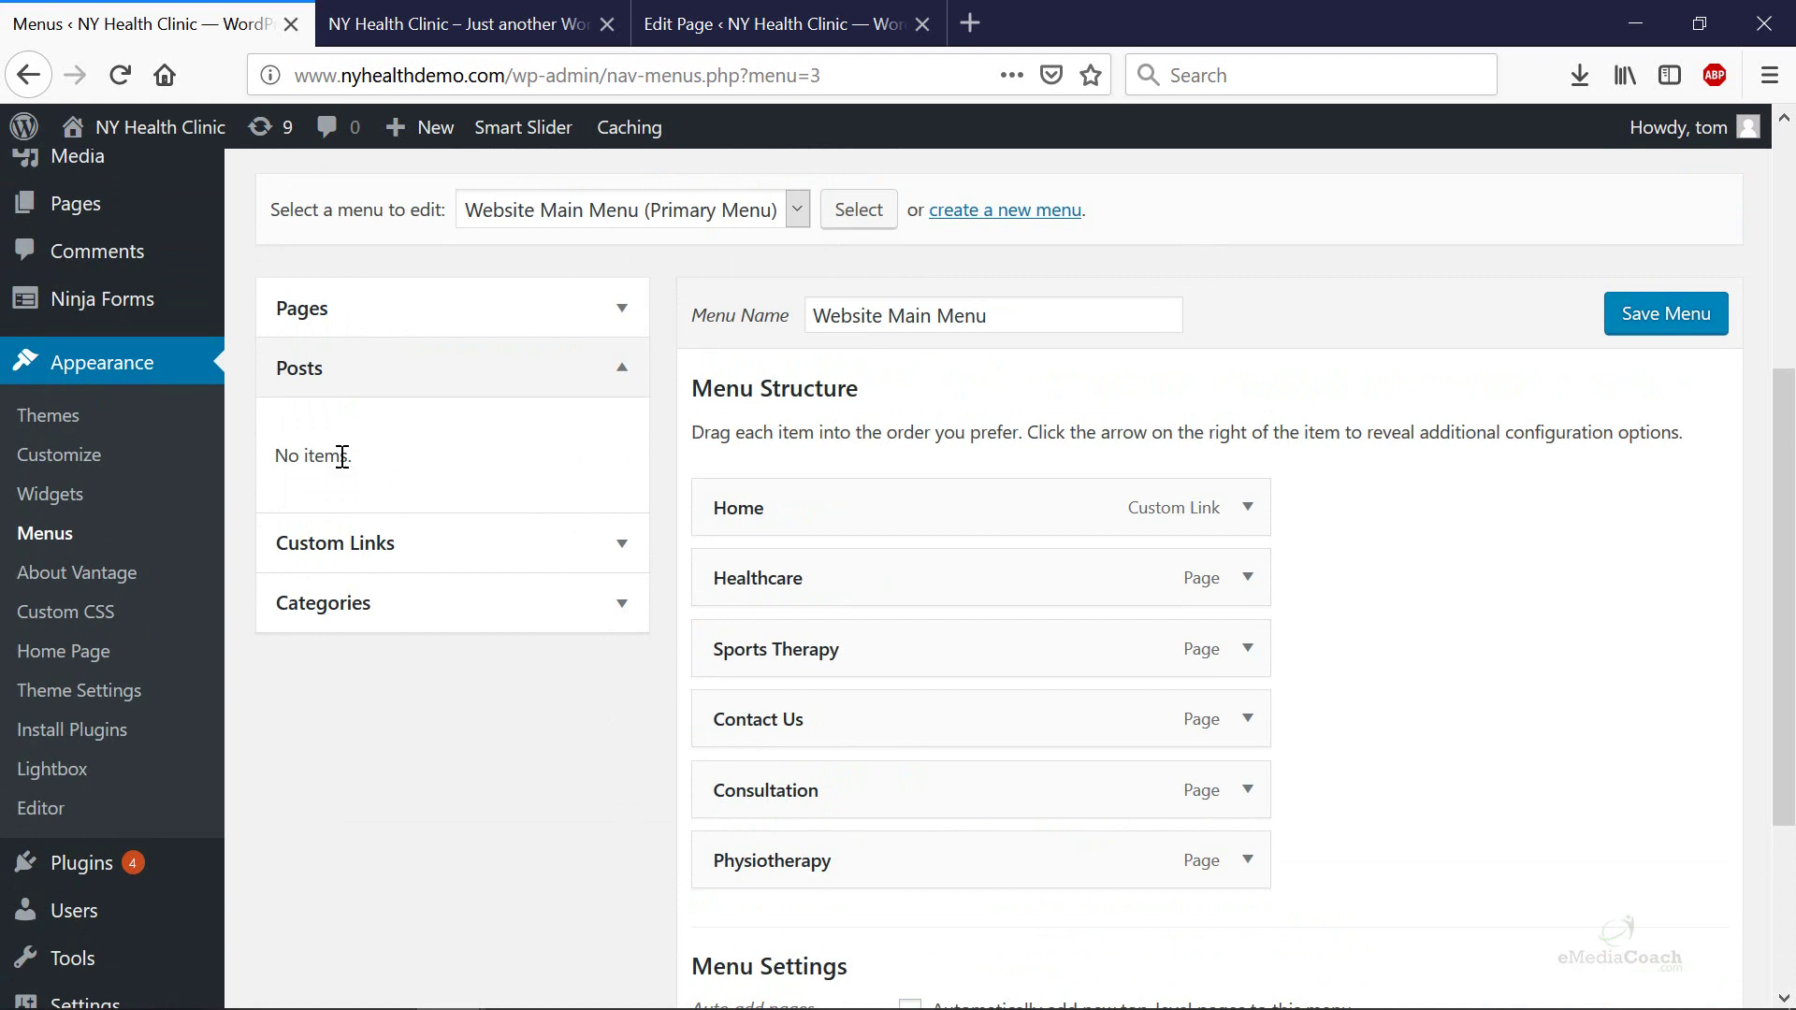
click(623, 374)
click(621, 485)
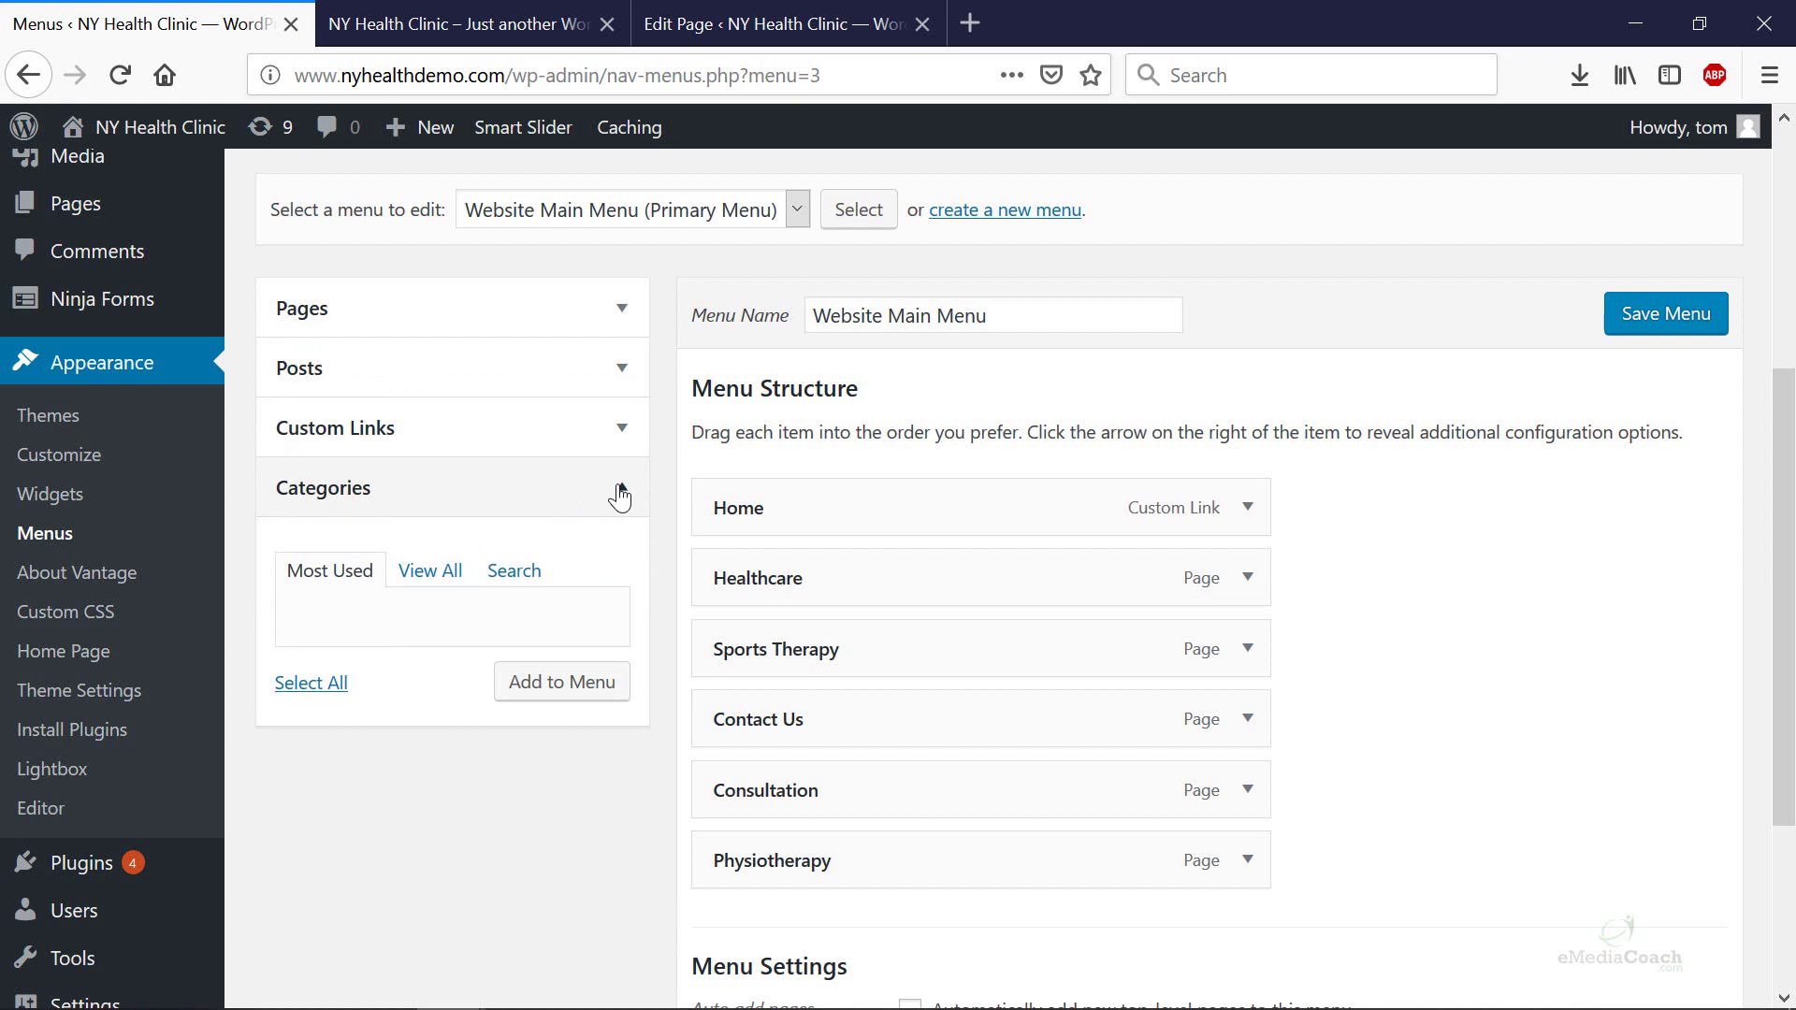
click(620, 491)
click(615, 425)
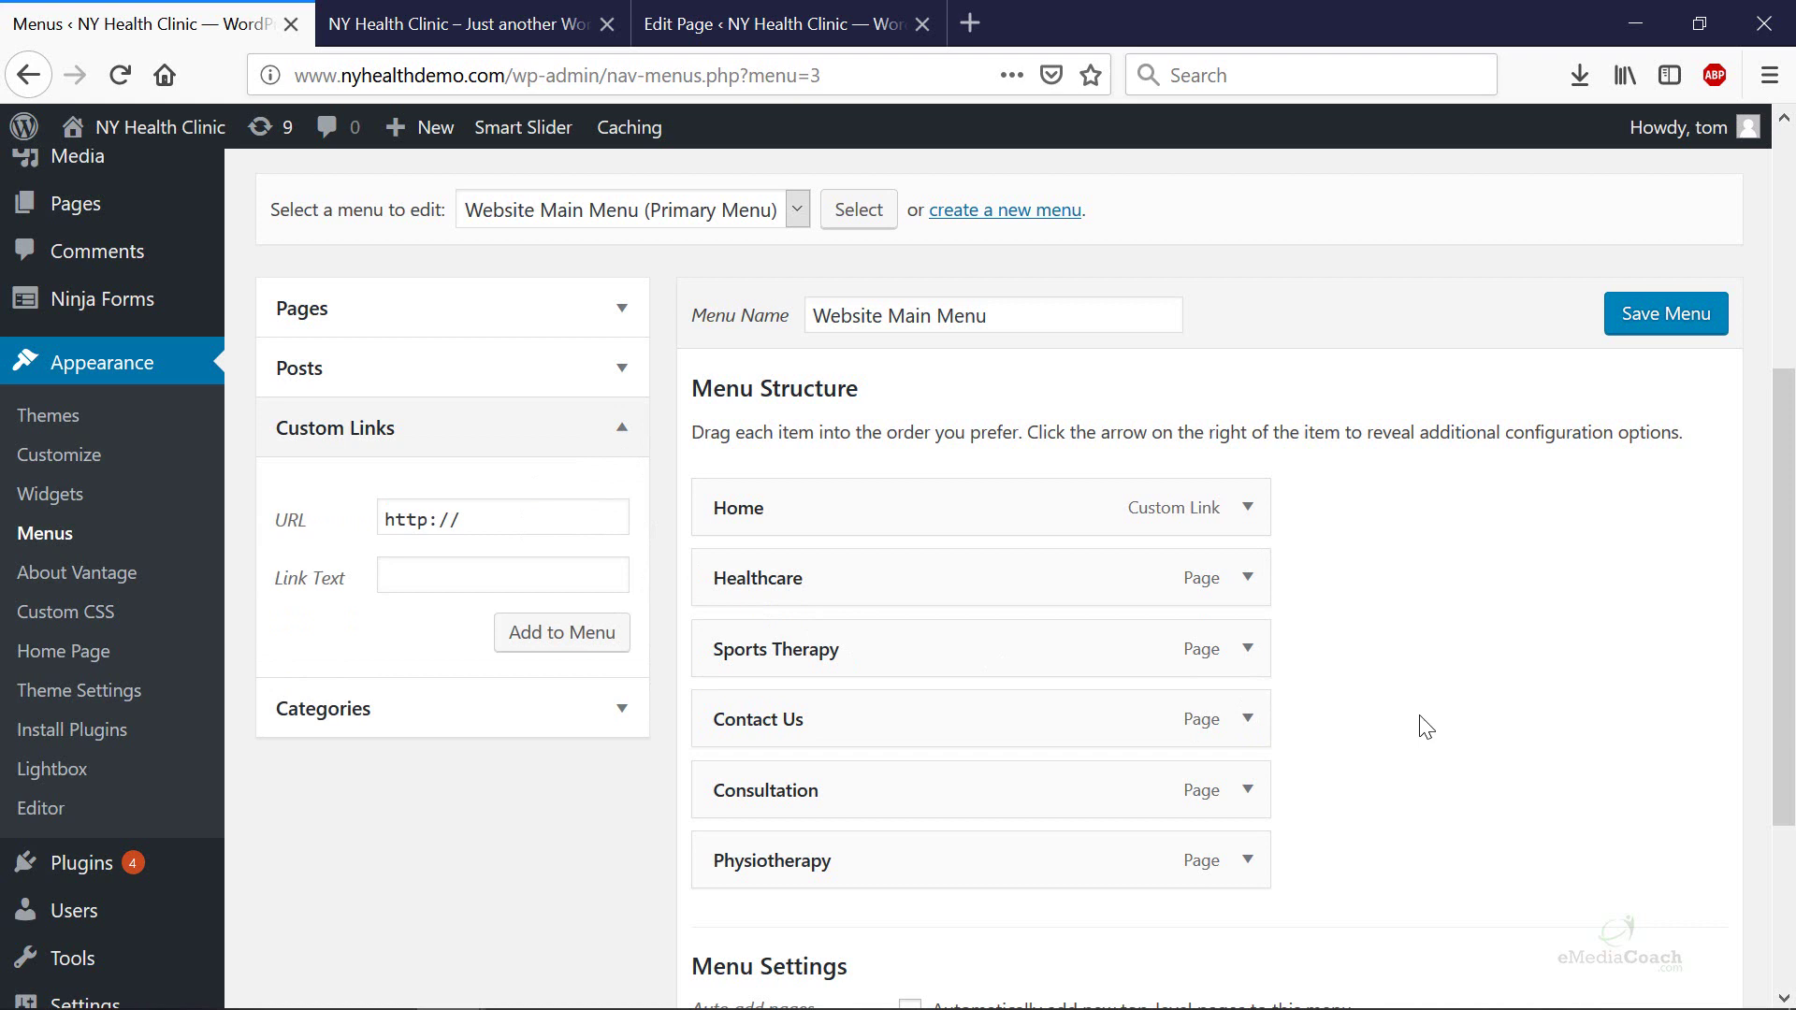
scroll(1422, 726, down, 3)
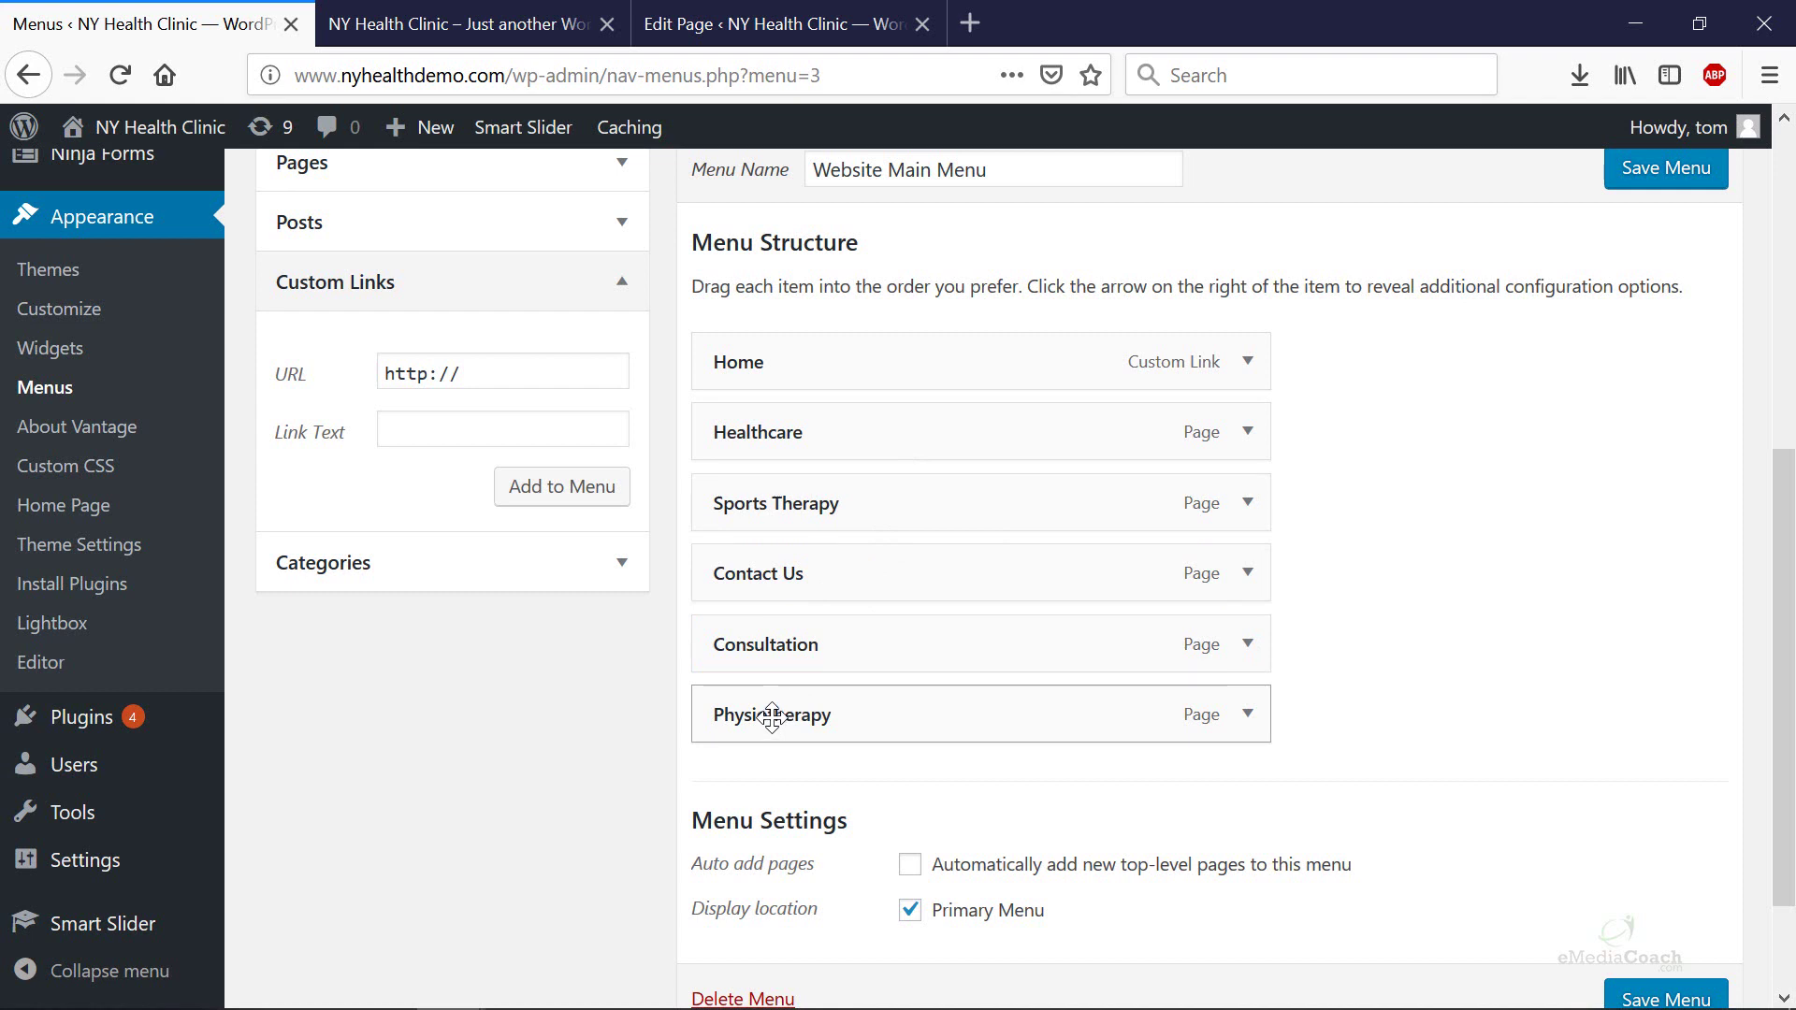
Step: Nest Physiotherapy, Consultation and Sports Therapy under Healthcare and save the menu
mouse_move(774, 711)
mouse_down()
mouse_move(781, 485)
mouse_move(782, 510)
mouse_move(830, 502)
mouse_up()
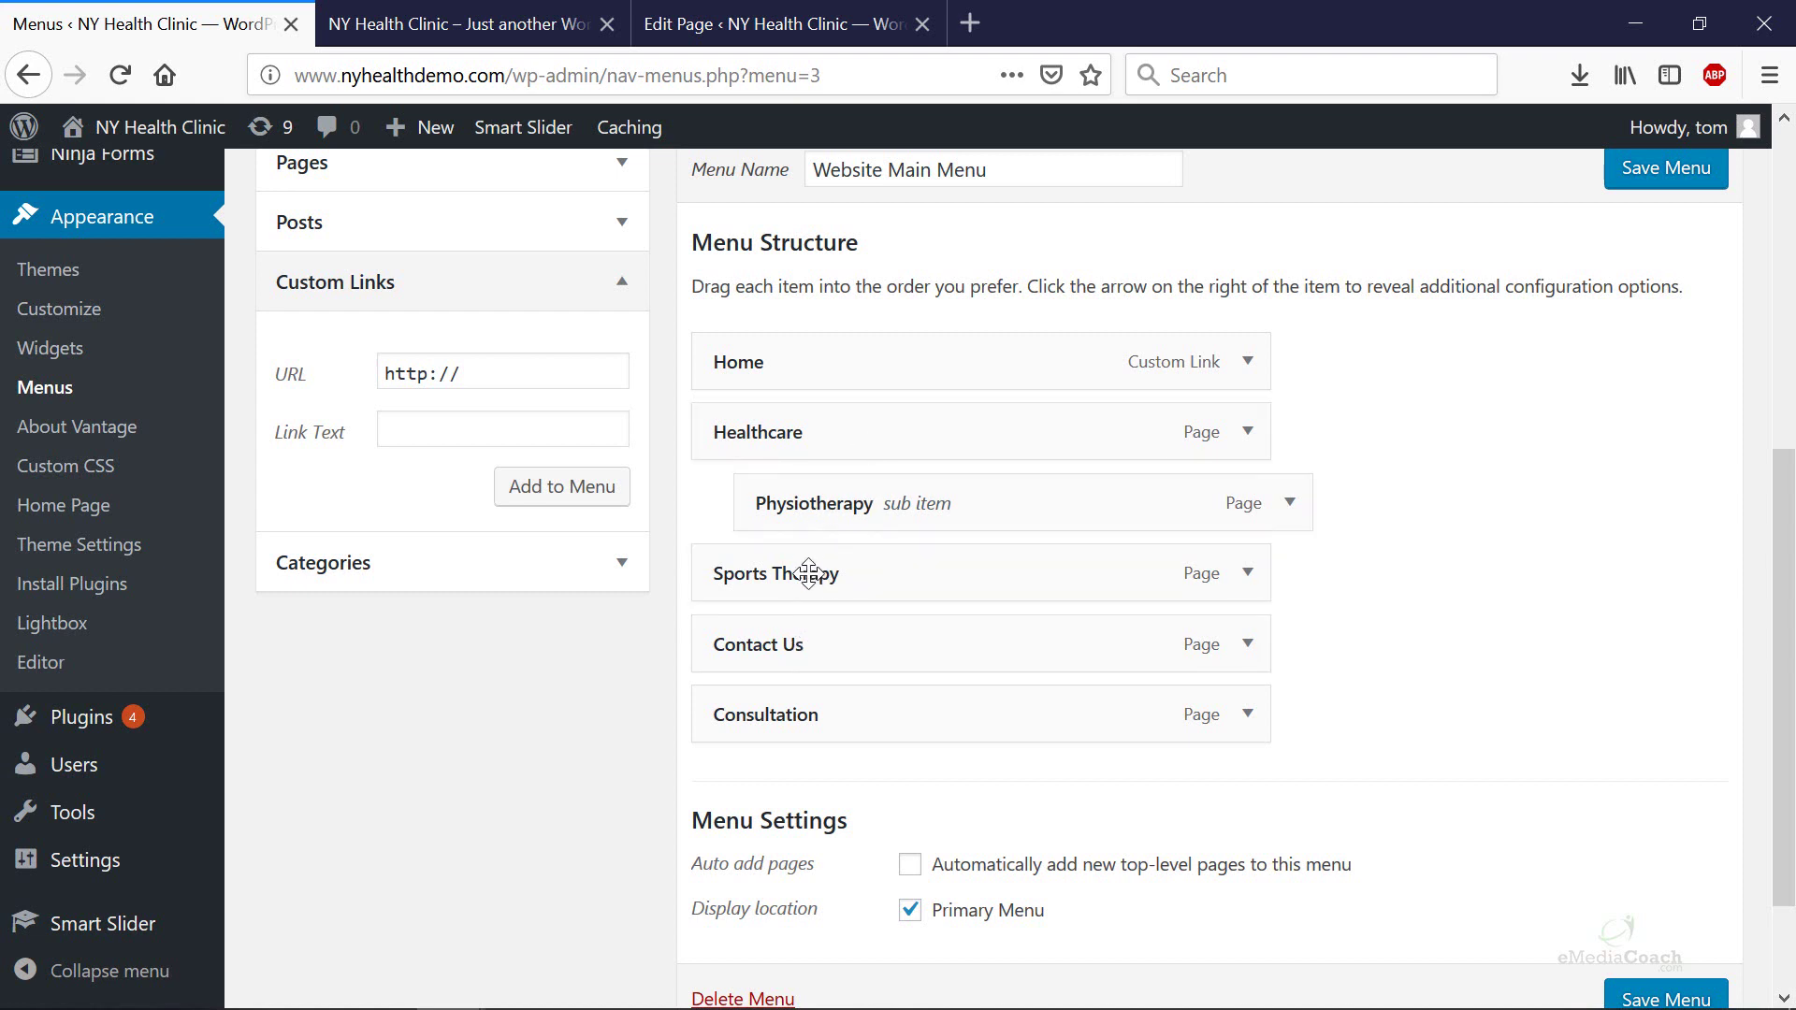
mouse_move(786, 713)
mouse_down()
mouse_move(786, 574)
mouse_move(834, 549)
mouse_move(845, 574)
mouse_move(820, 539)
mouse_move(825, 499)
mouse_up()
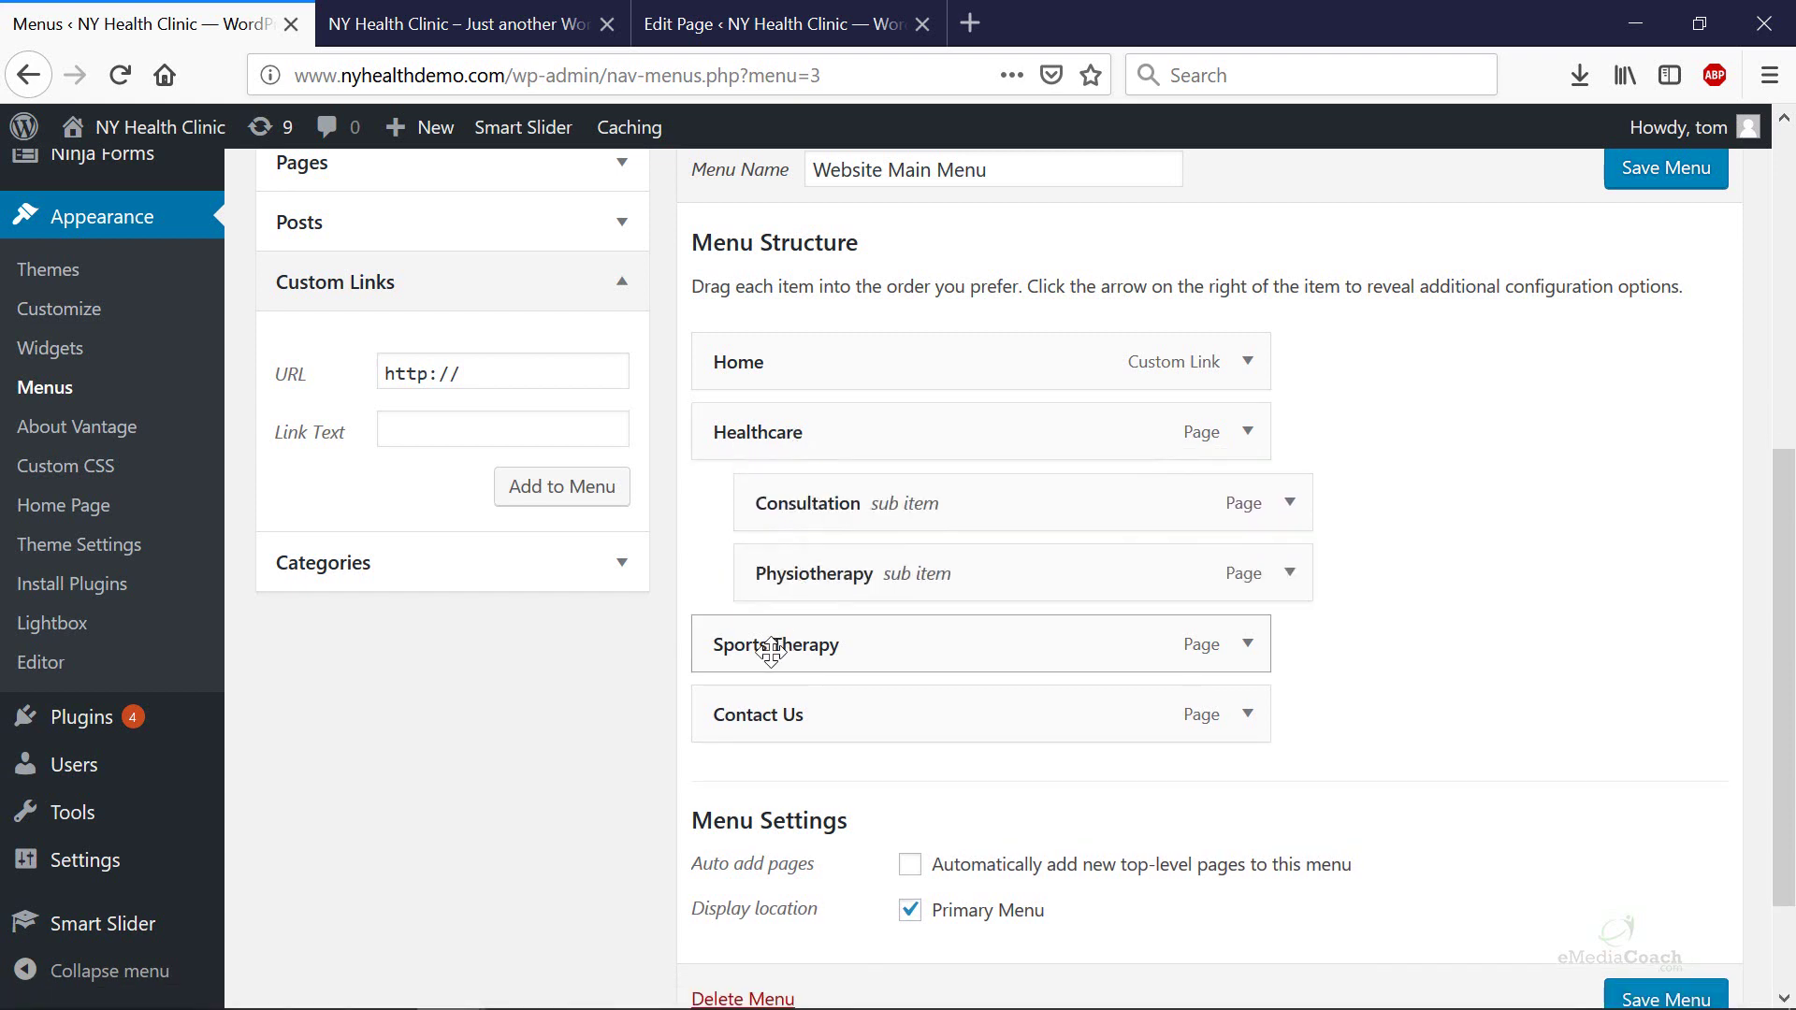
drag(764, 644, 822, 645)
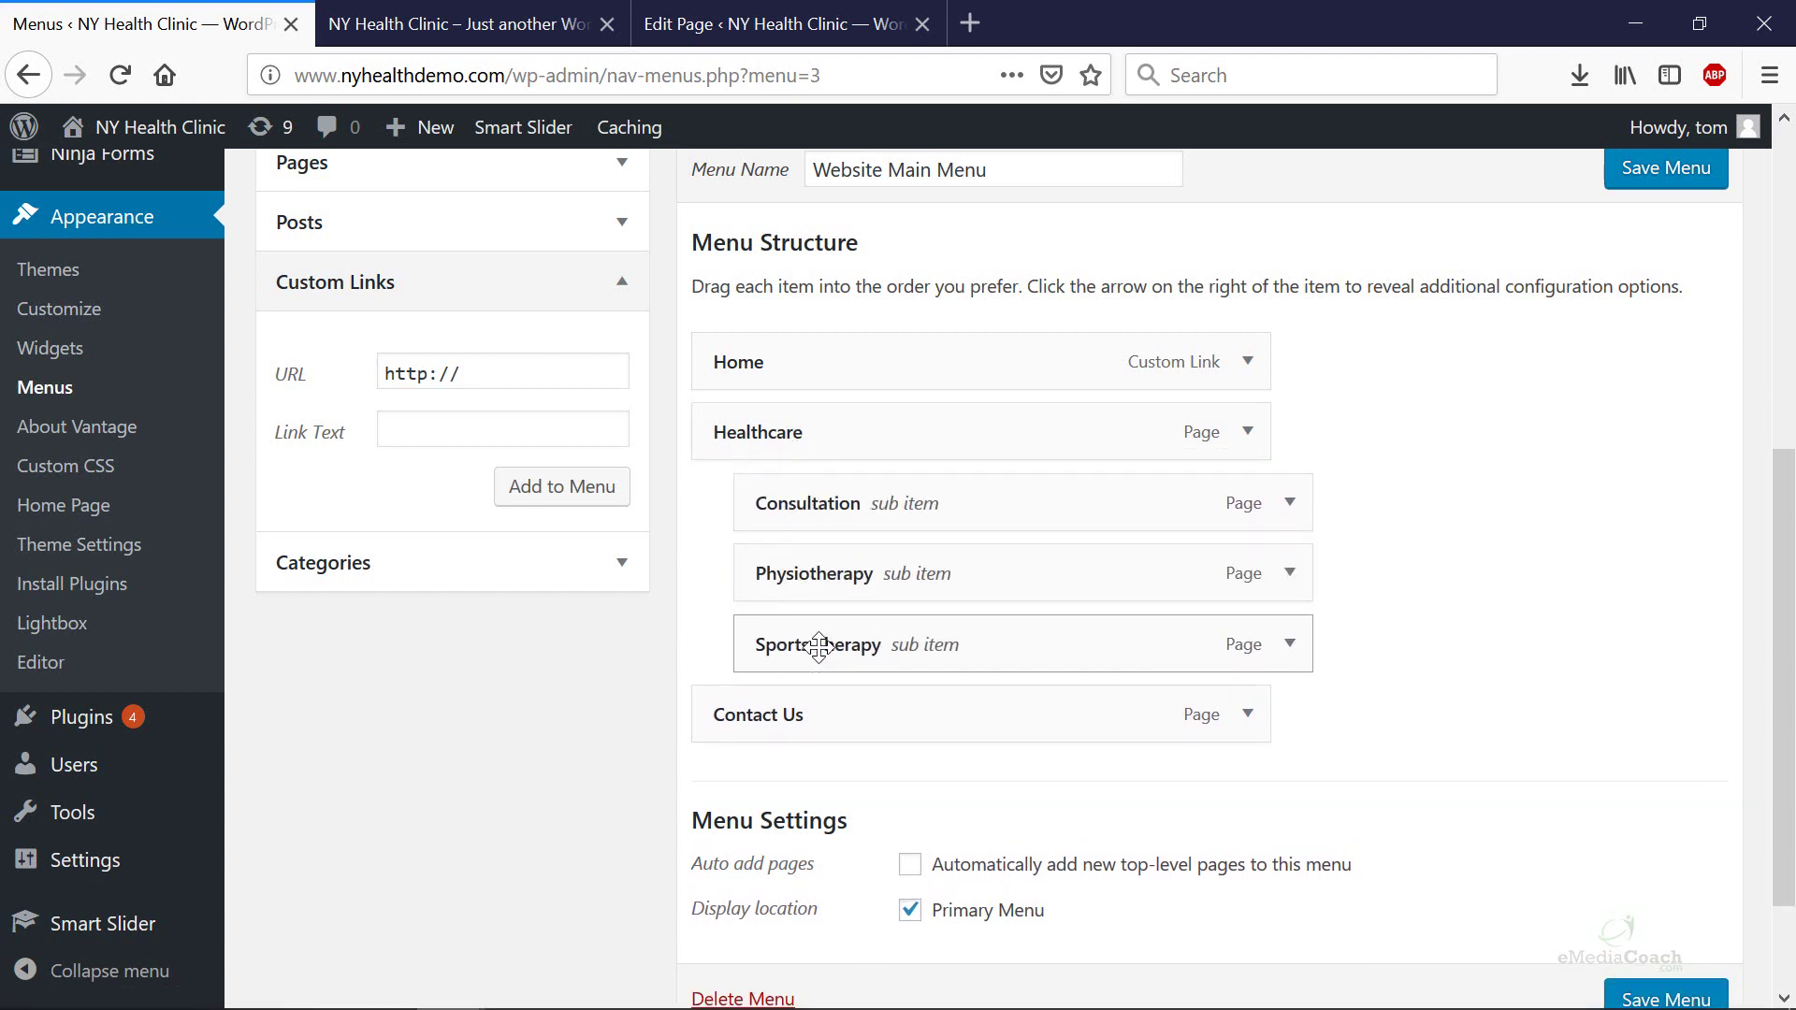
click(1628, 998)
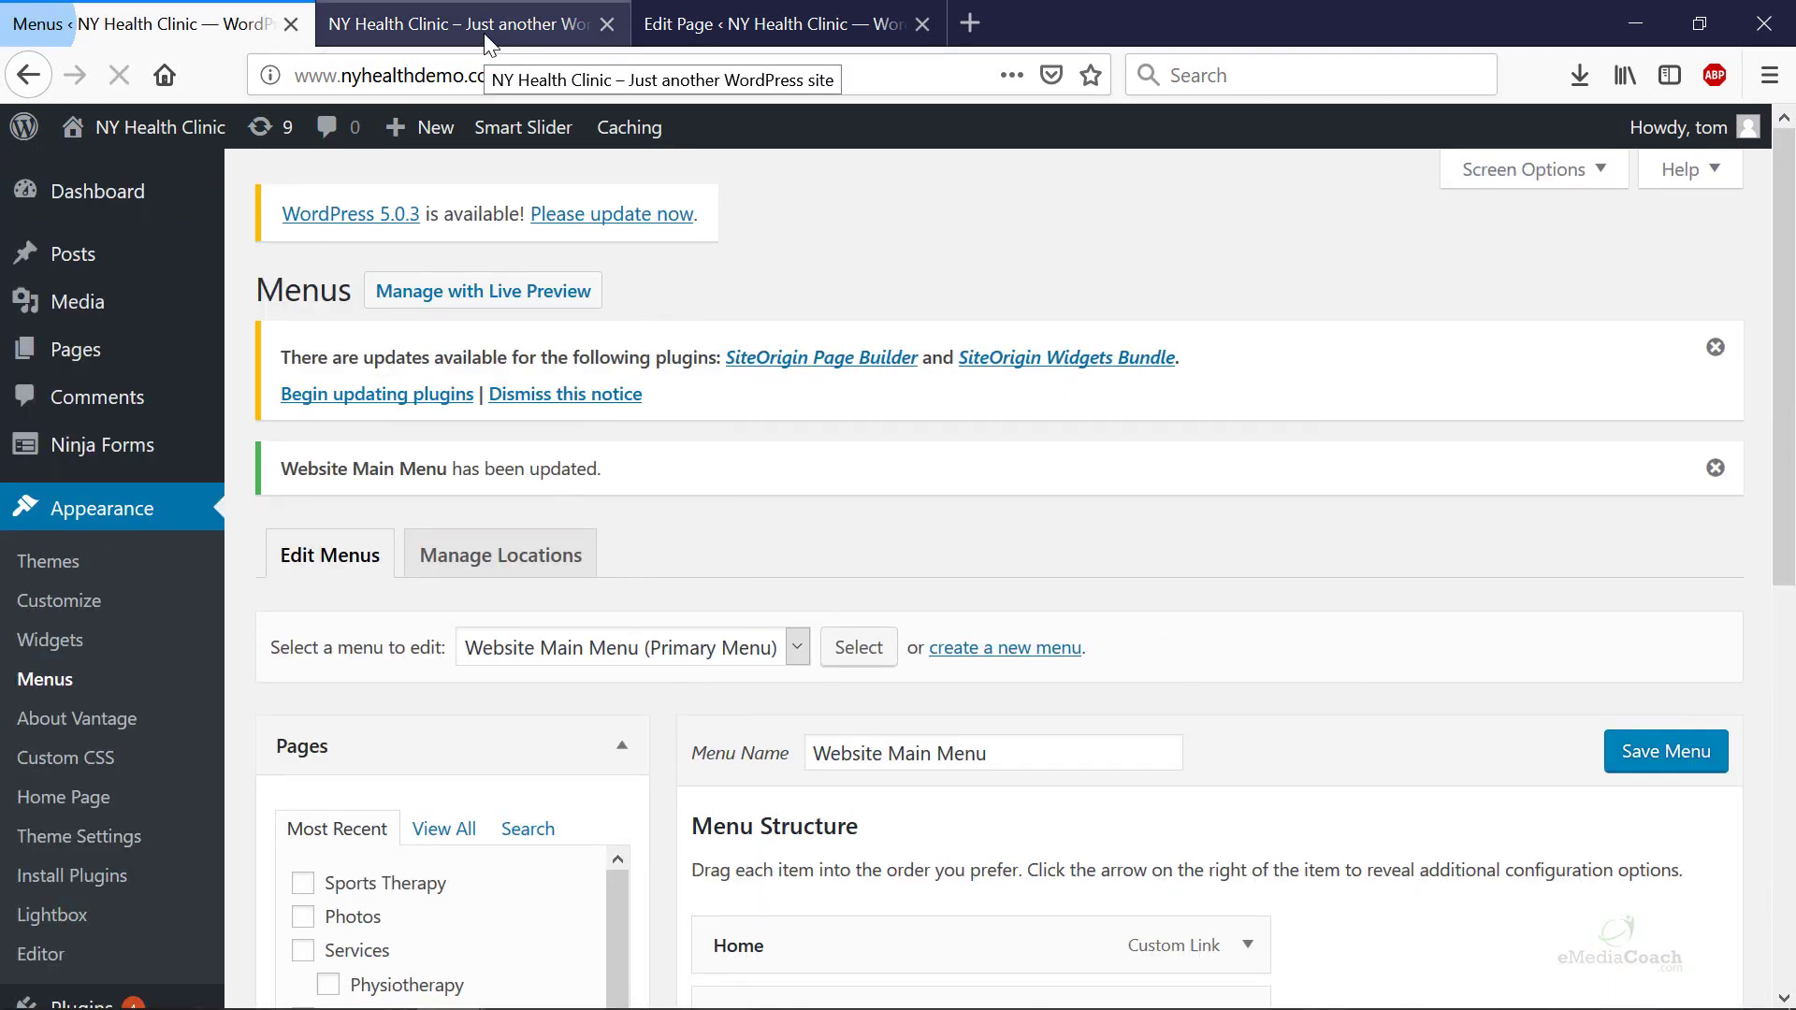
Step: Reload the live site and confirm Healthcare lists Consultation, Physiotherapy and Sports Therapy
click(486, 43)
key(F5)
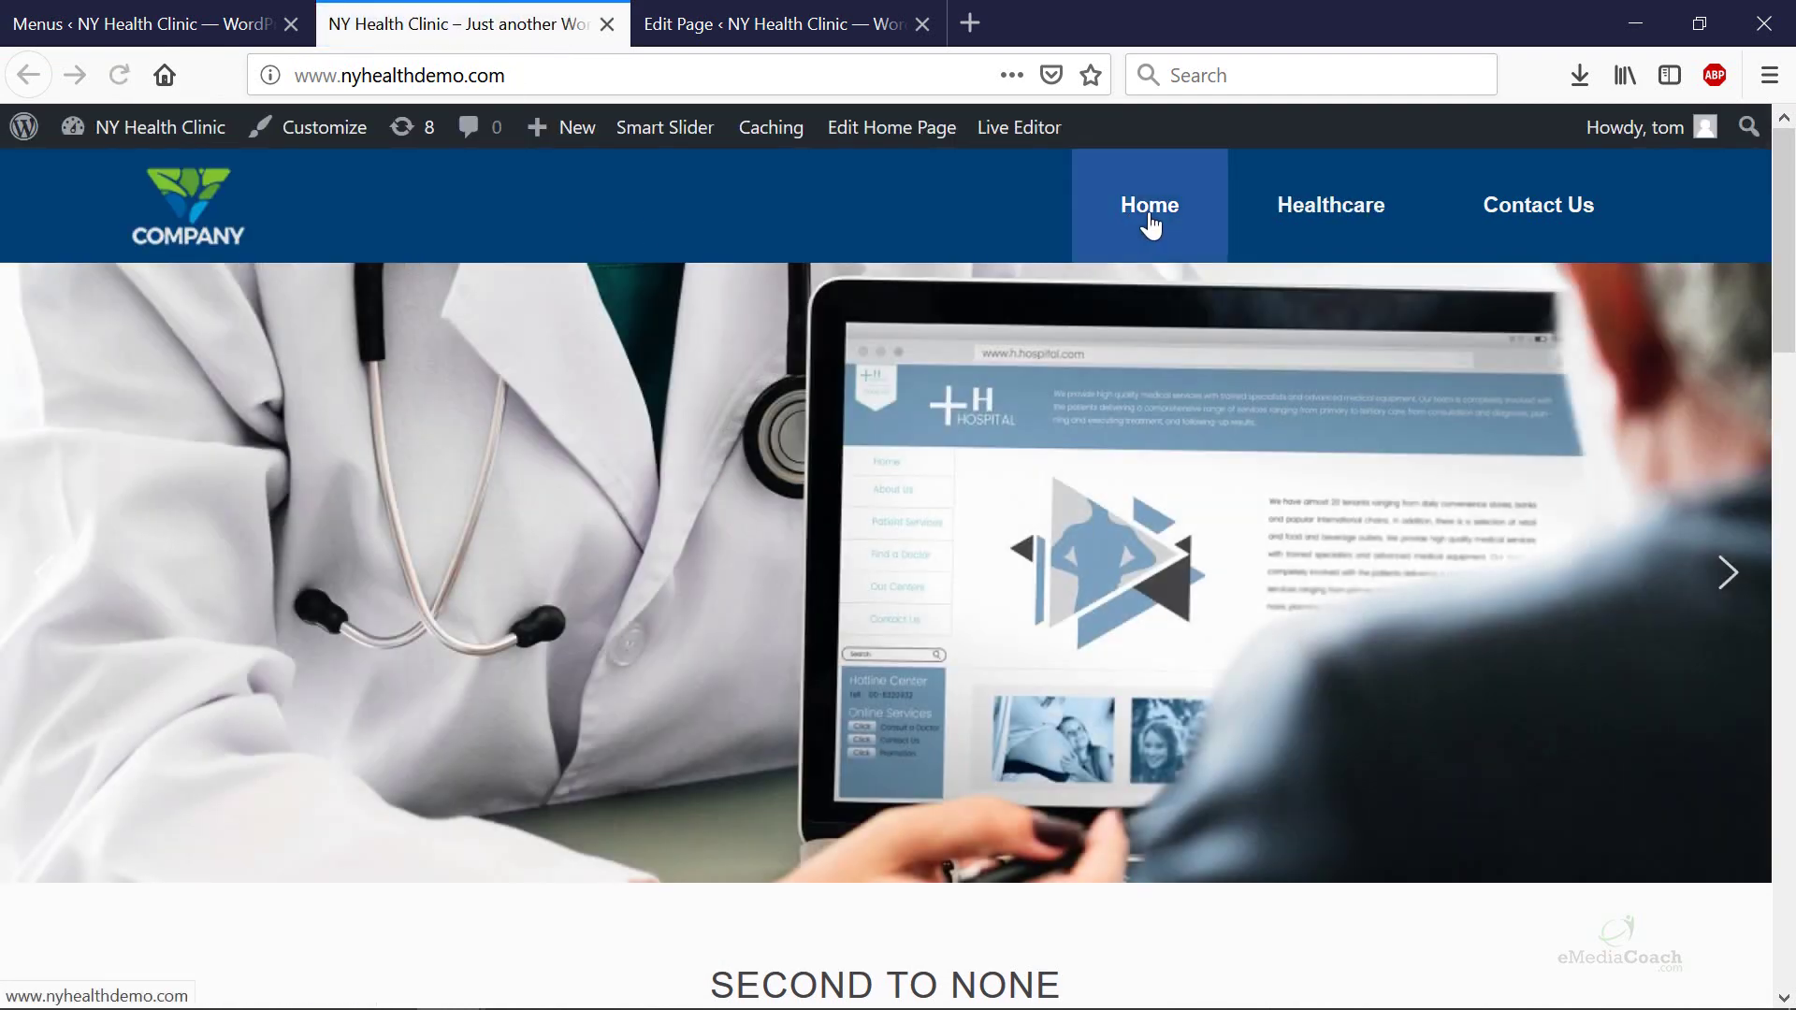
mouse_move(1344, 220)
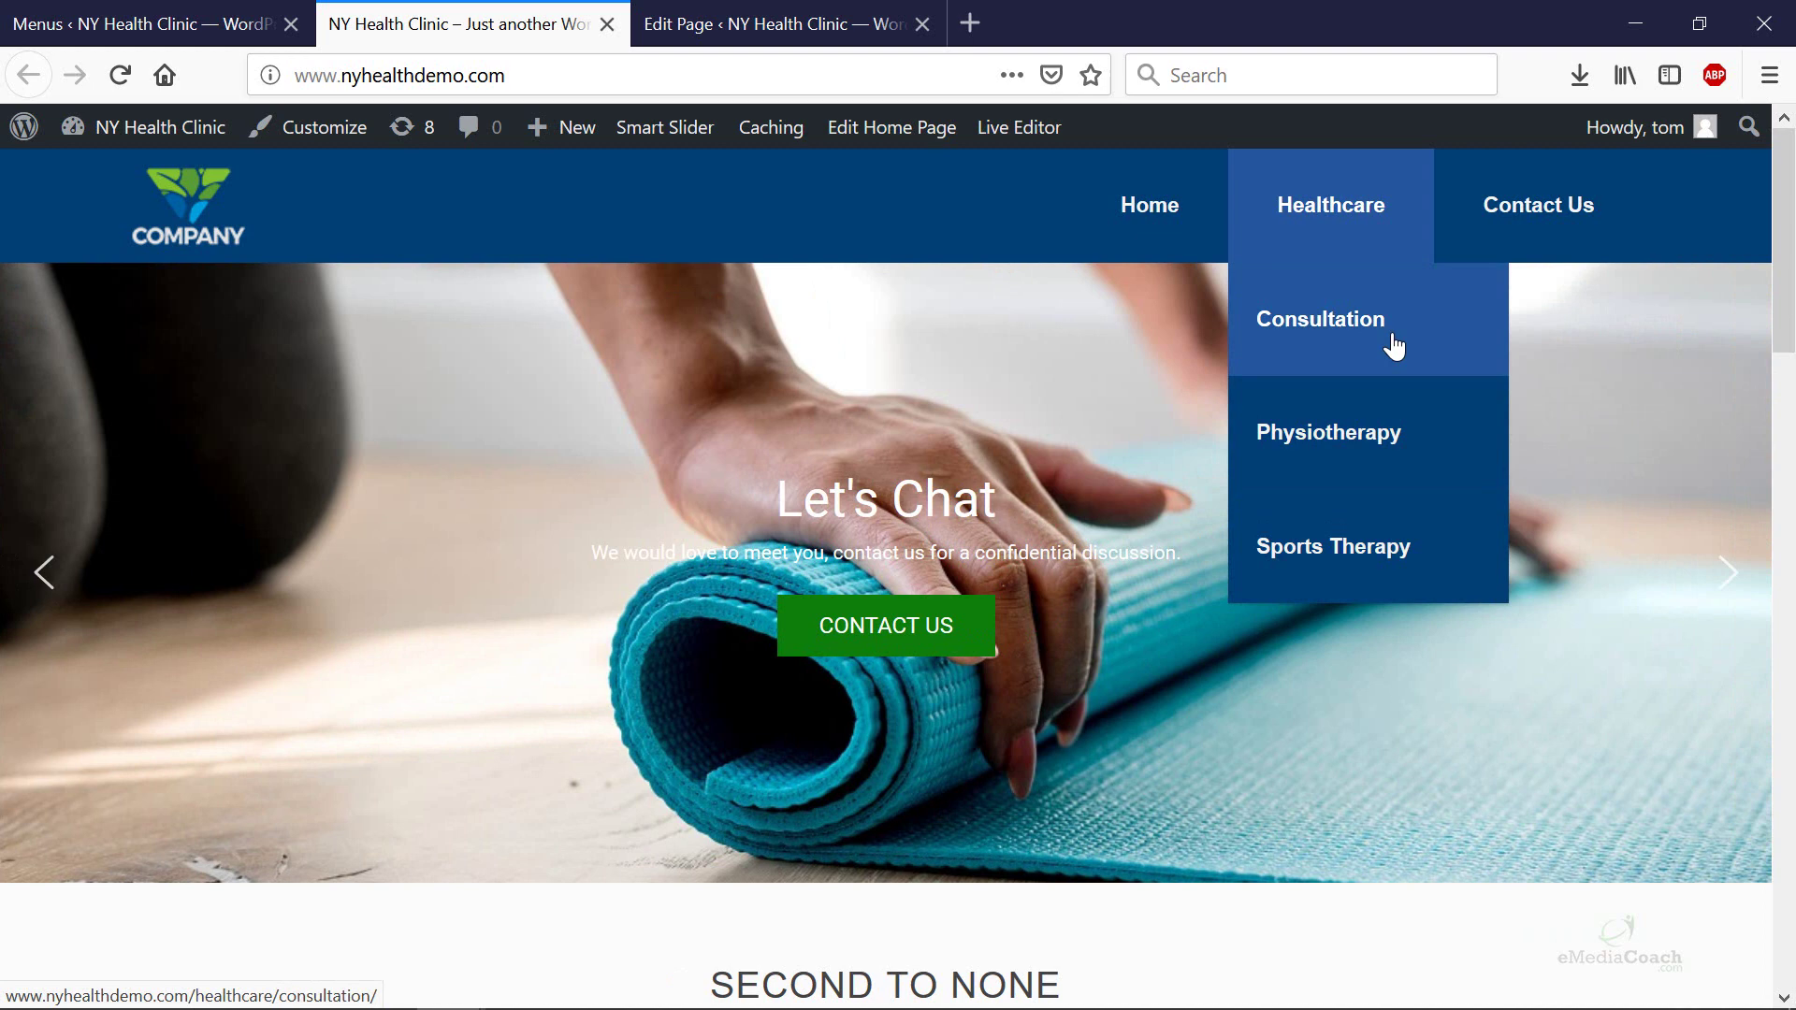
click(253, 28)
scroll(852, 404, down, 6)
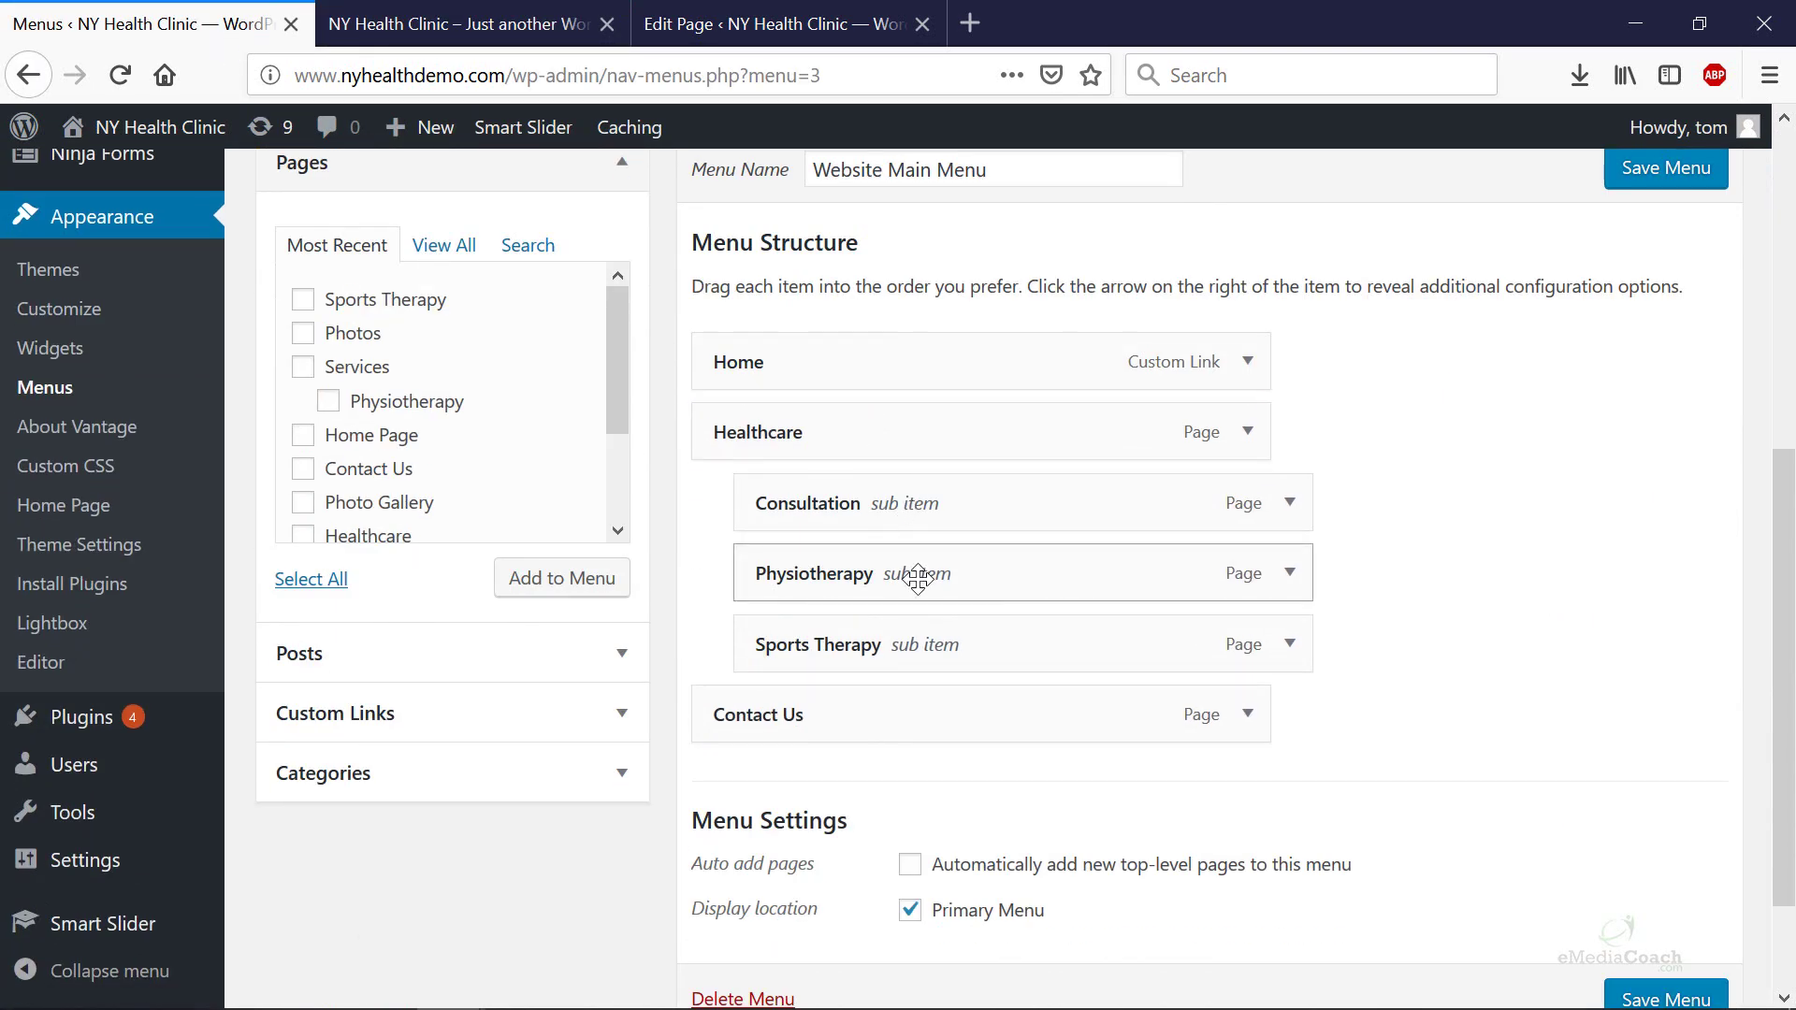
Step: Nest Physiotherapy and Sports Therapy one level deeper beneath Consultation
drag(859, 584, 906, 609)
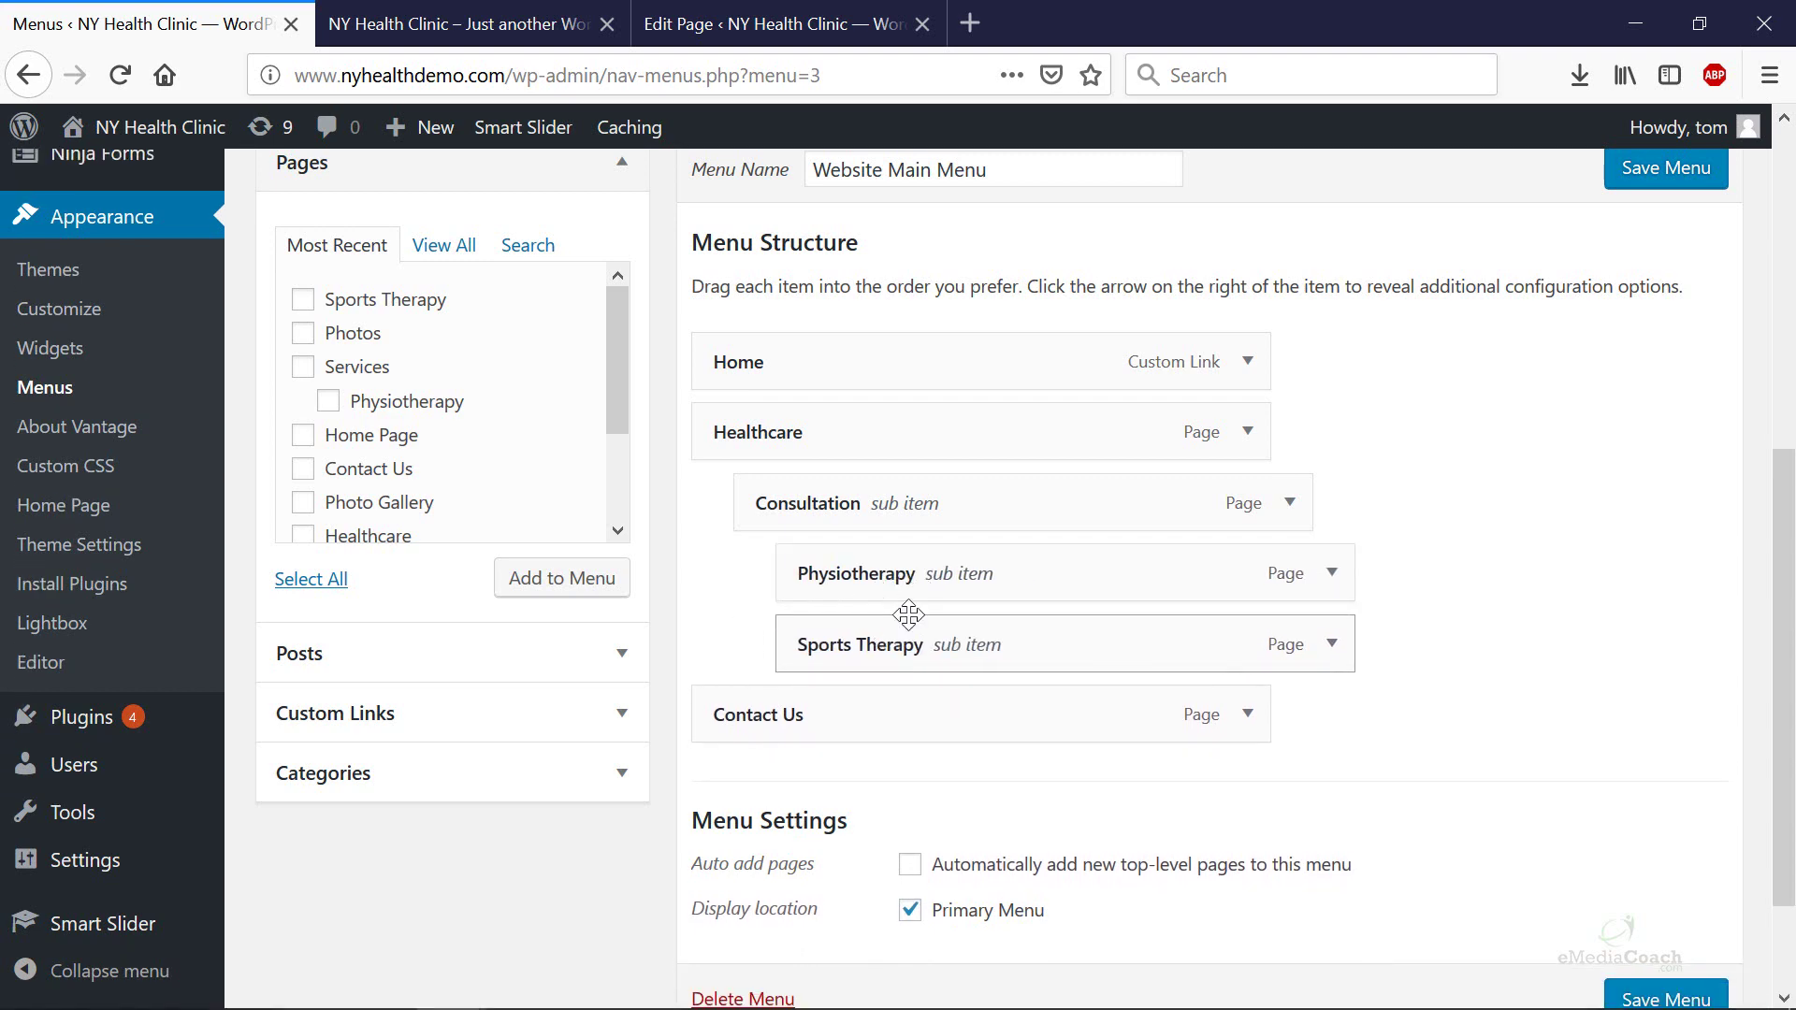
click(479, 26)
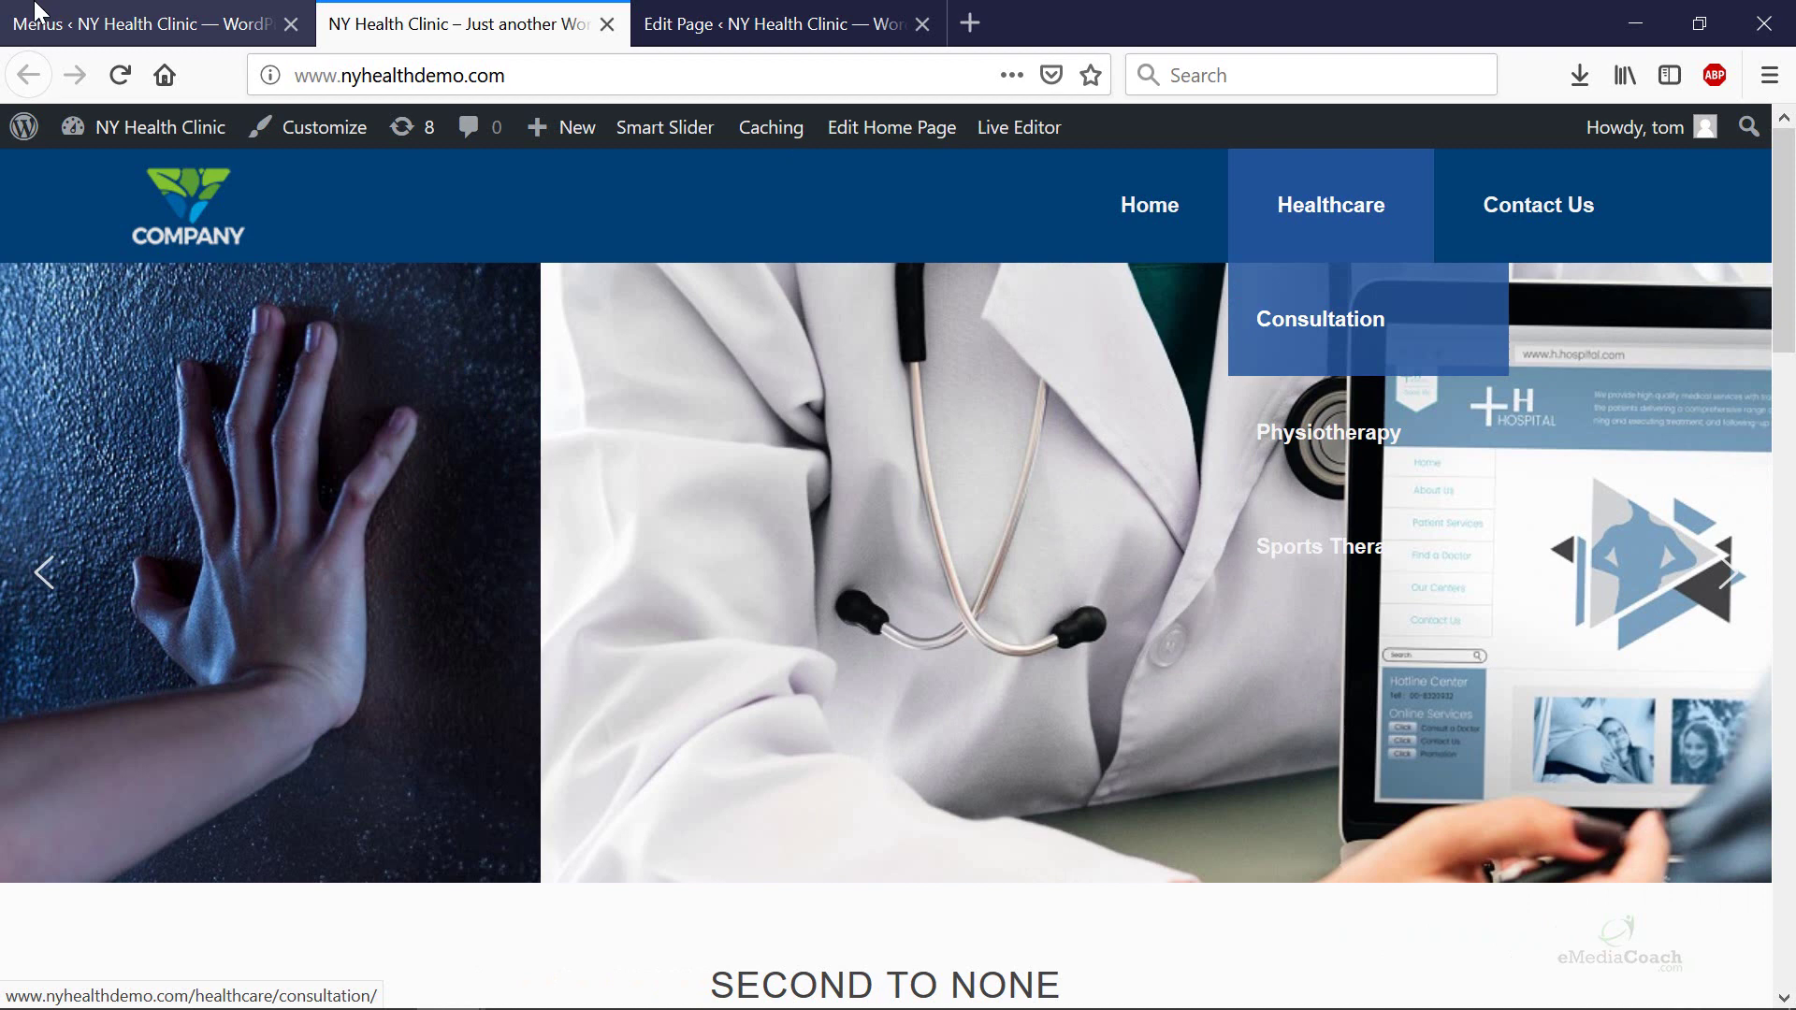
Step: Save the menu and verify Consultation opens a Physiotherapy and Sports Therapy flyout on the live site
click(161, 25)
click(1651, 172)
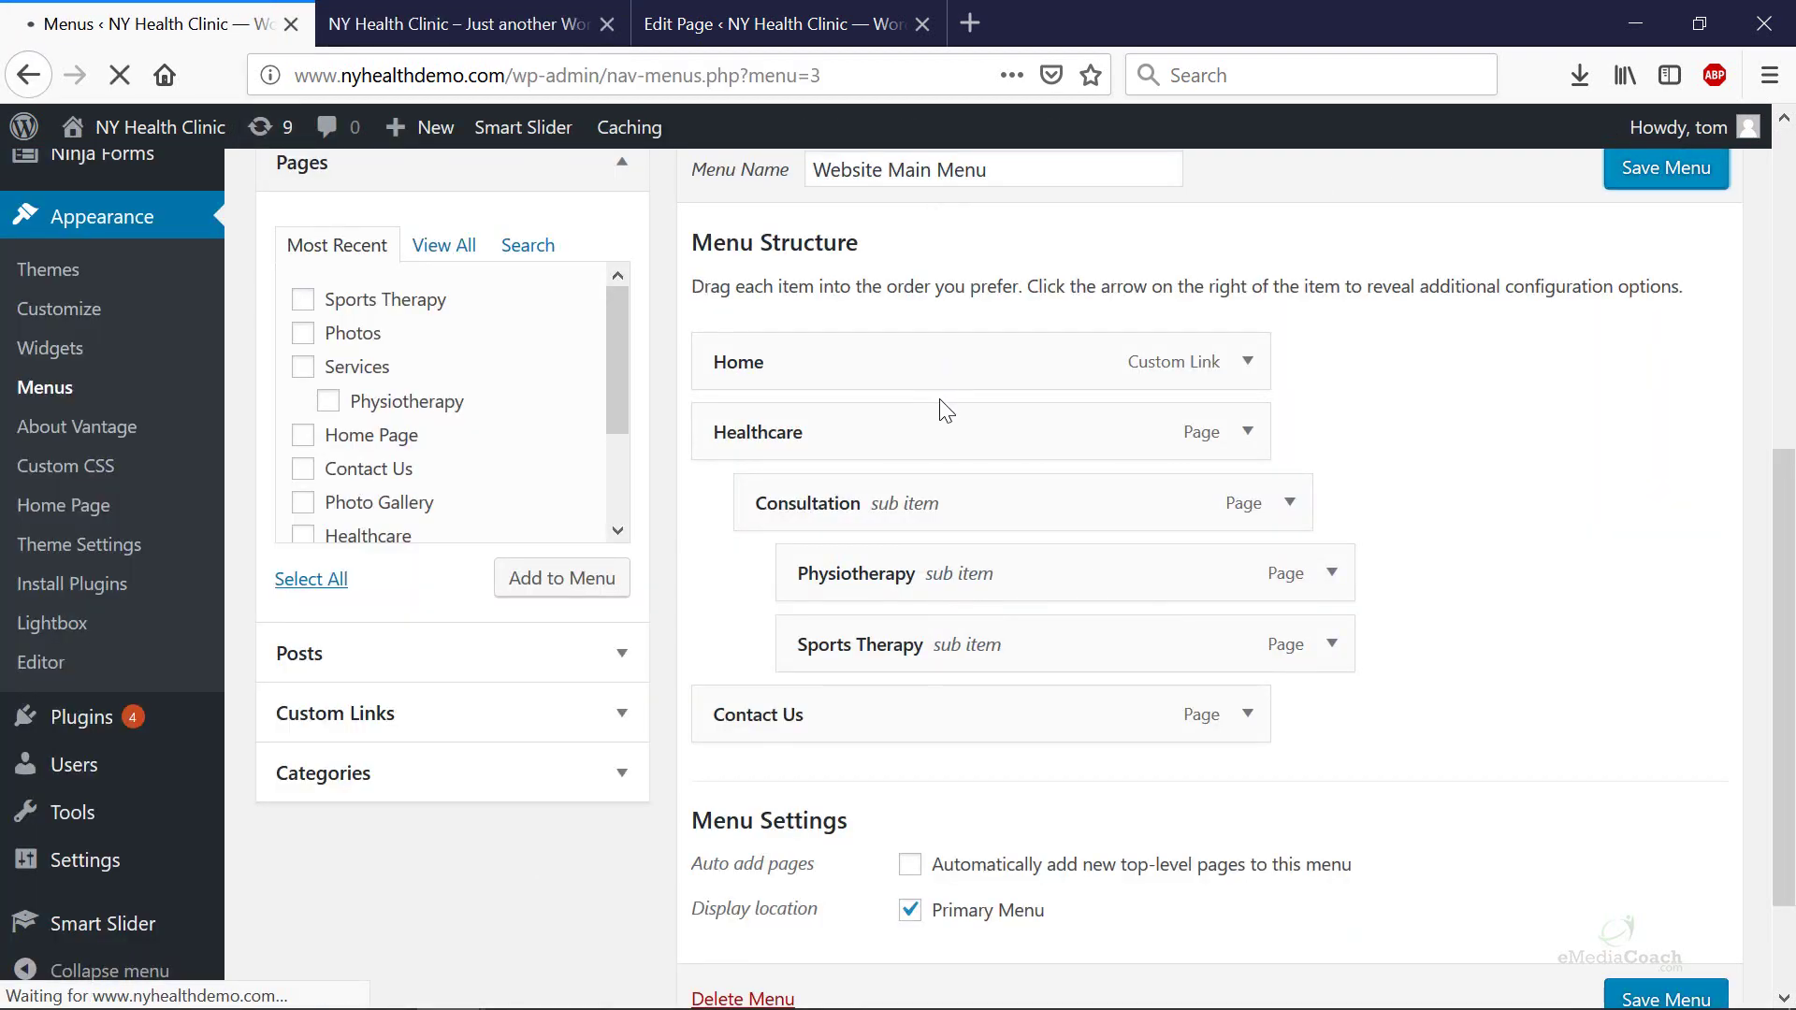
click(458, 23)
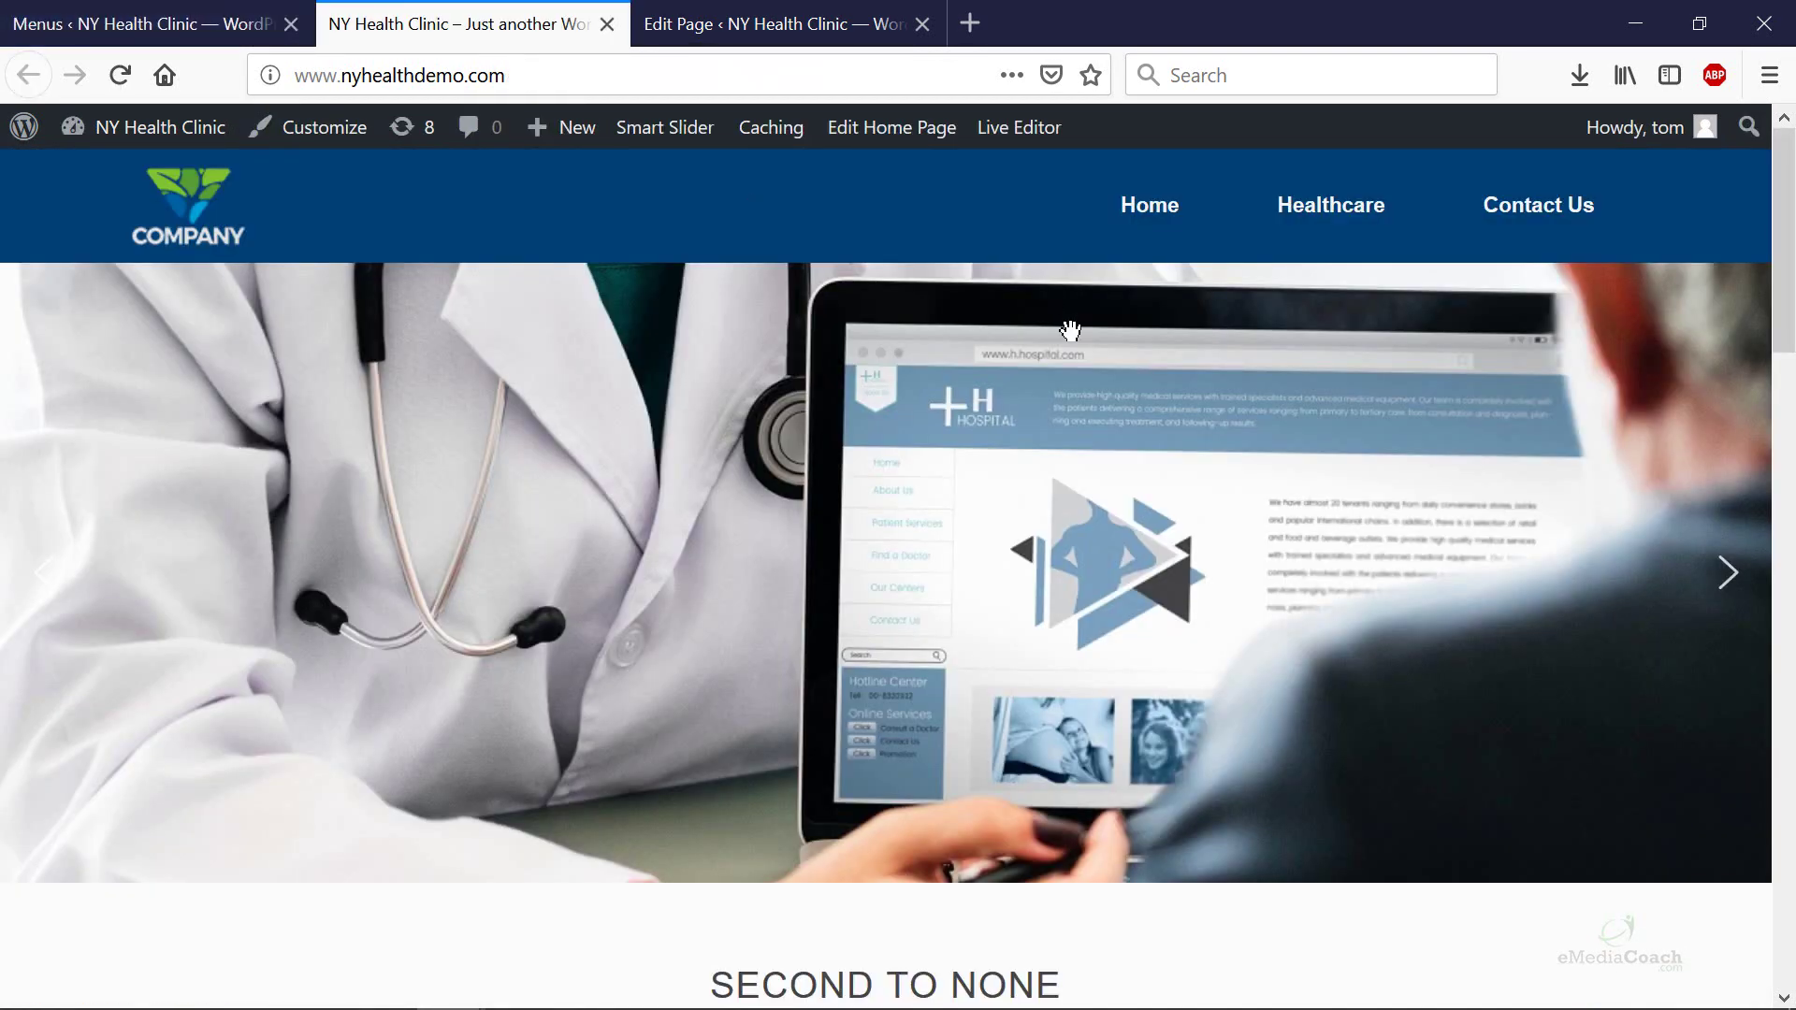
key(F5)
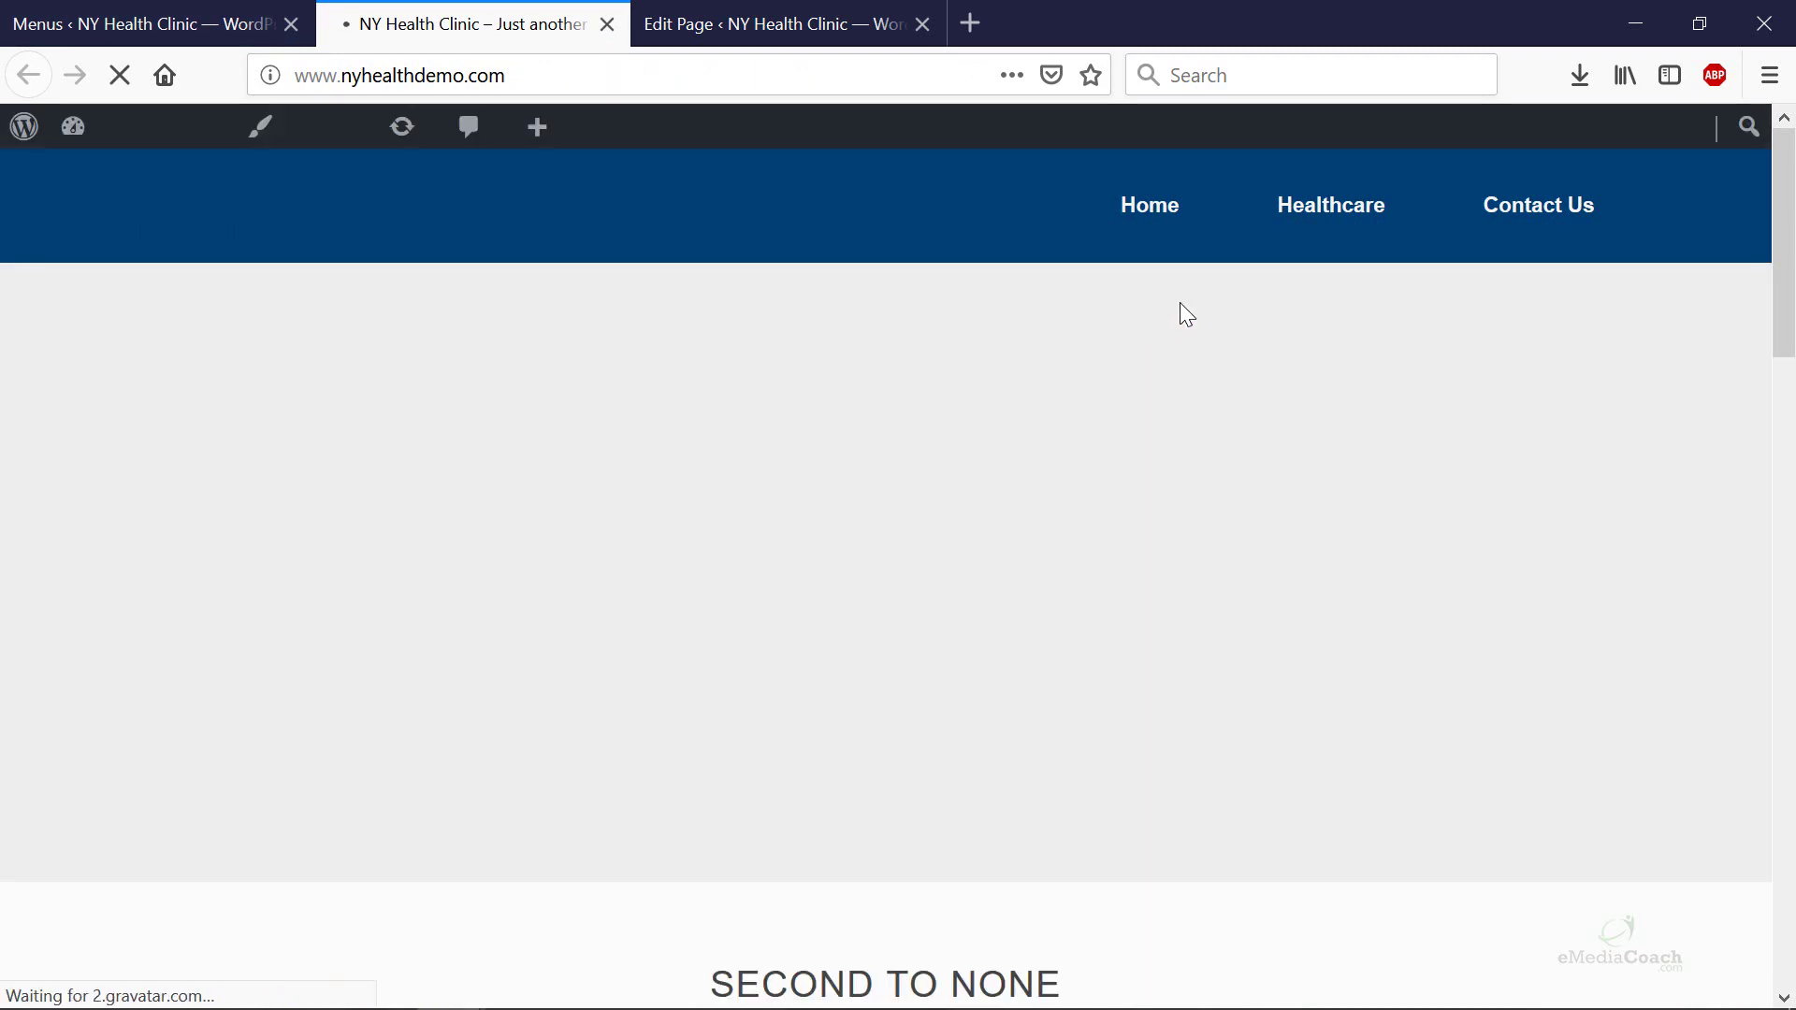
mouse_move(1331, 228)
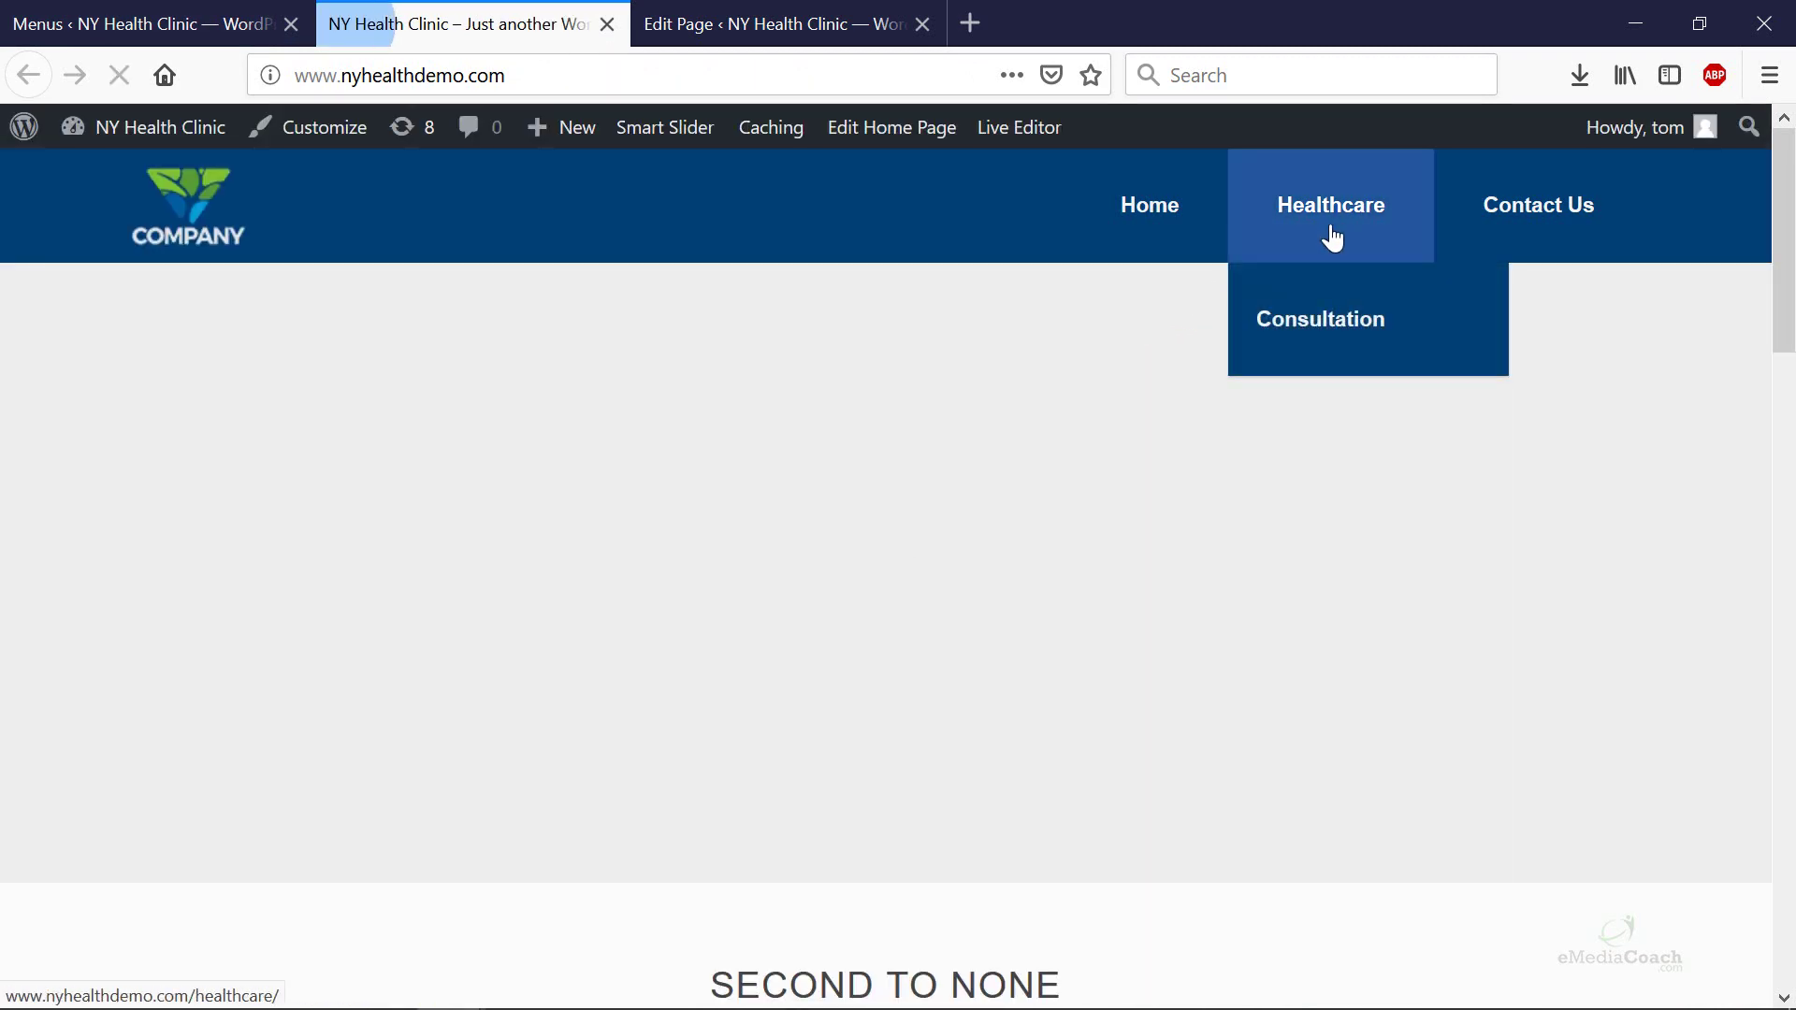
mouse_move(1346, 338)
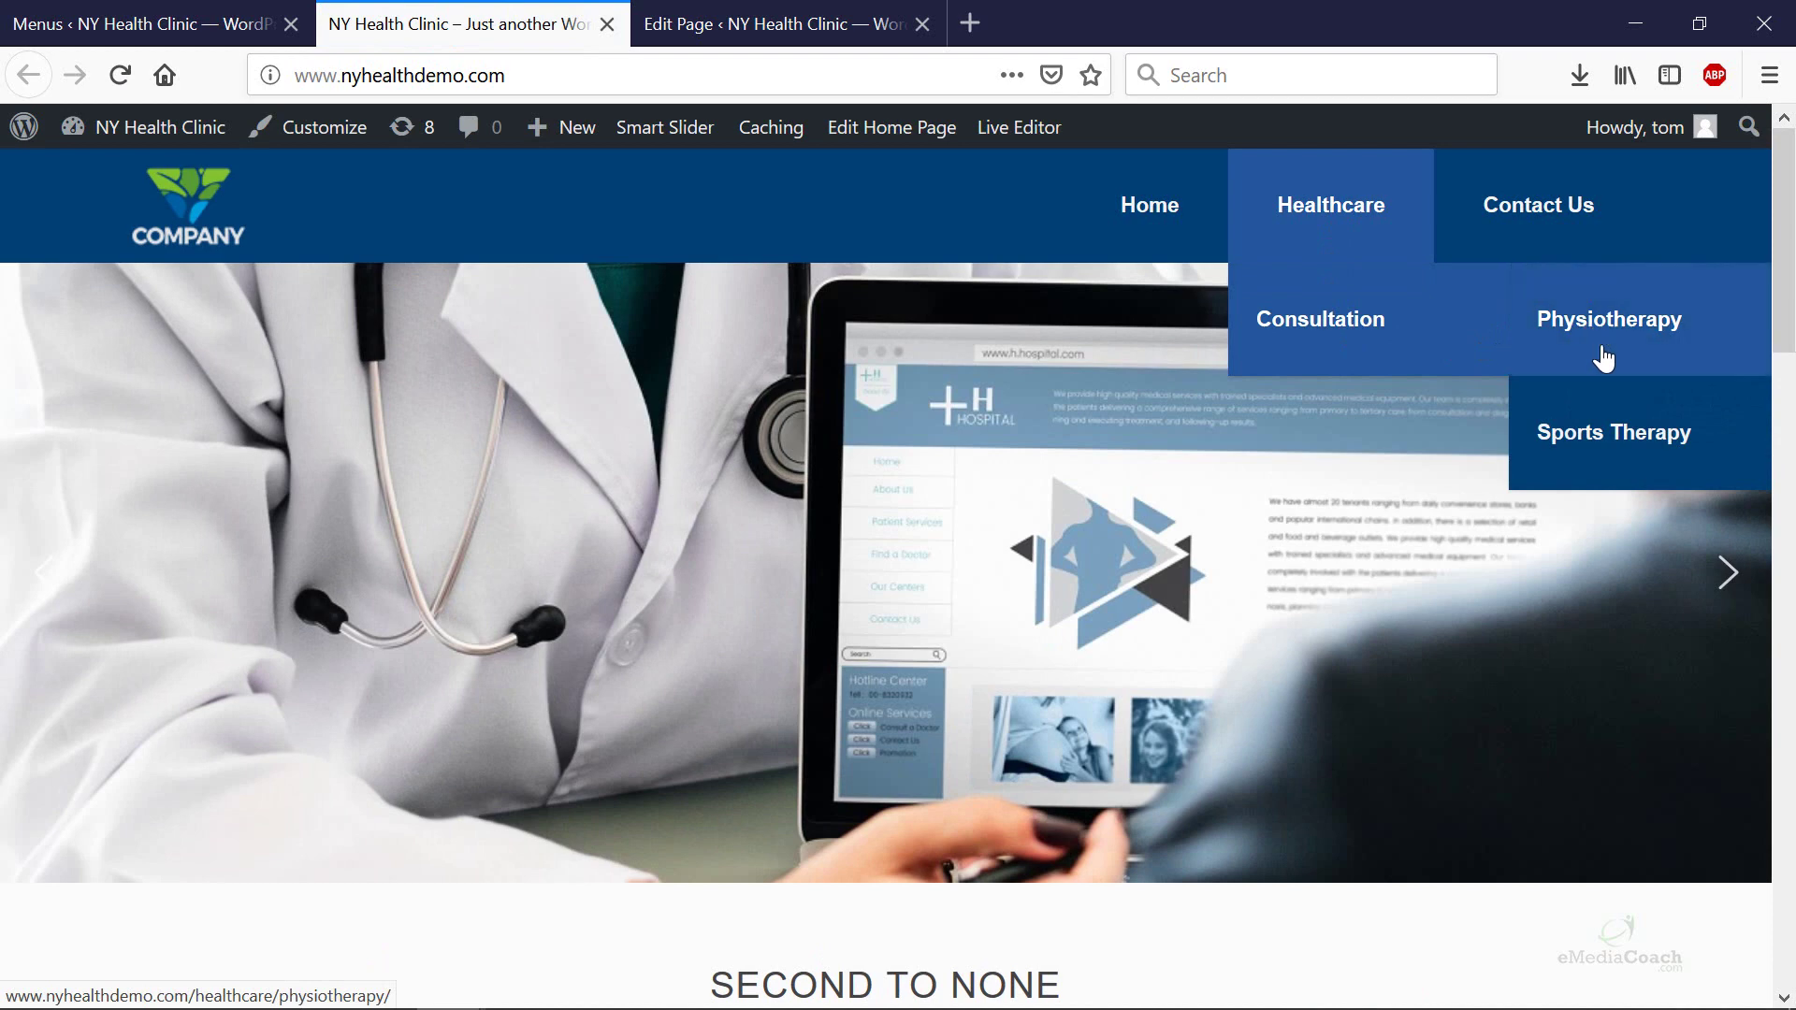
Step: Add the Photo Gallery page between Healthcare and Contact Us and save the menu
click(148, 25)
scroll(789, 655, down, 8)
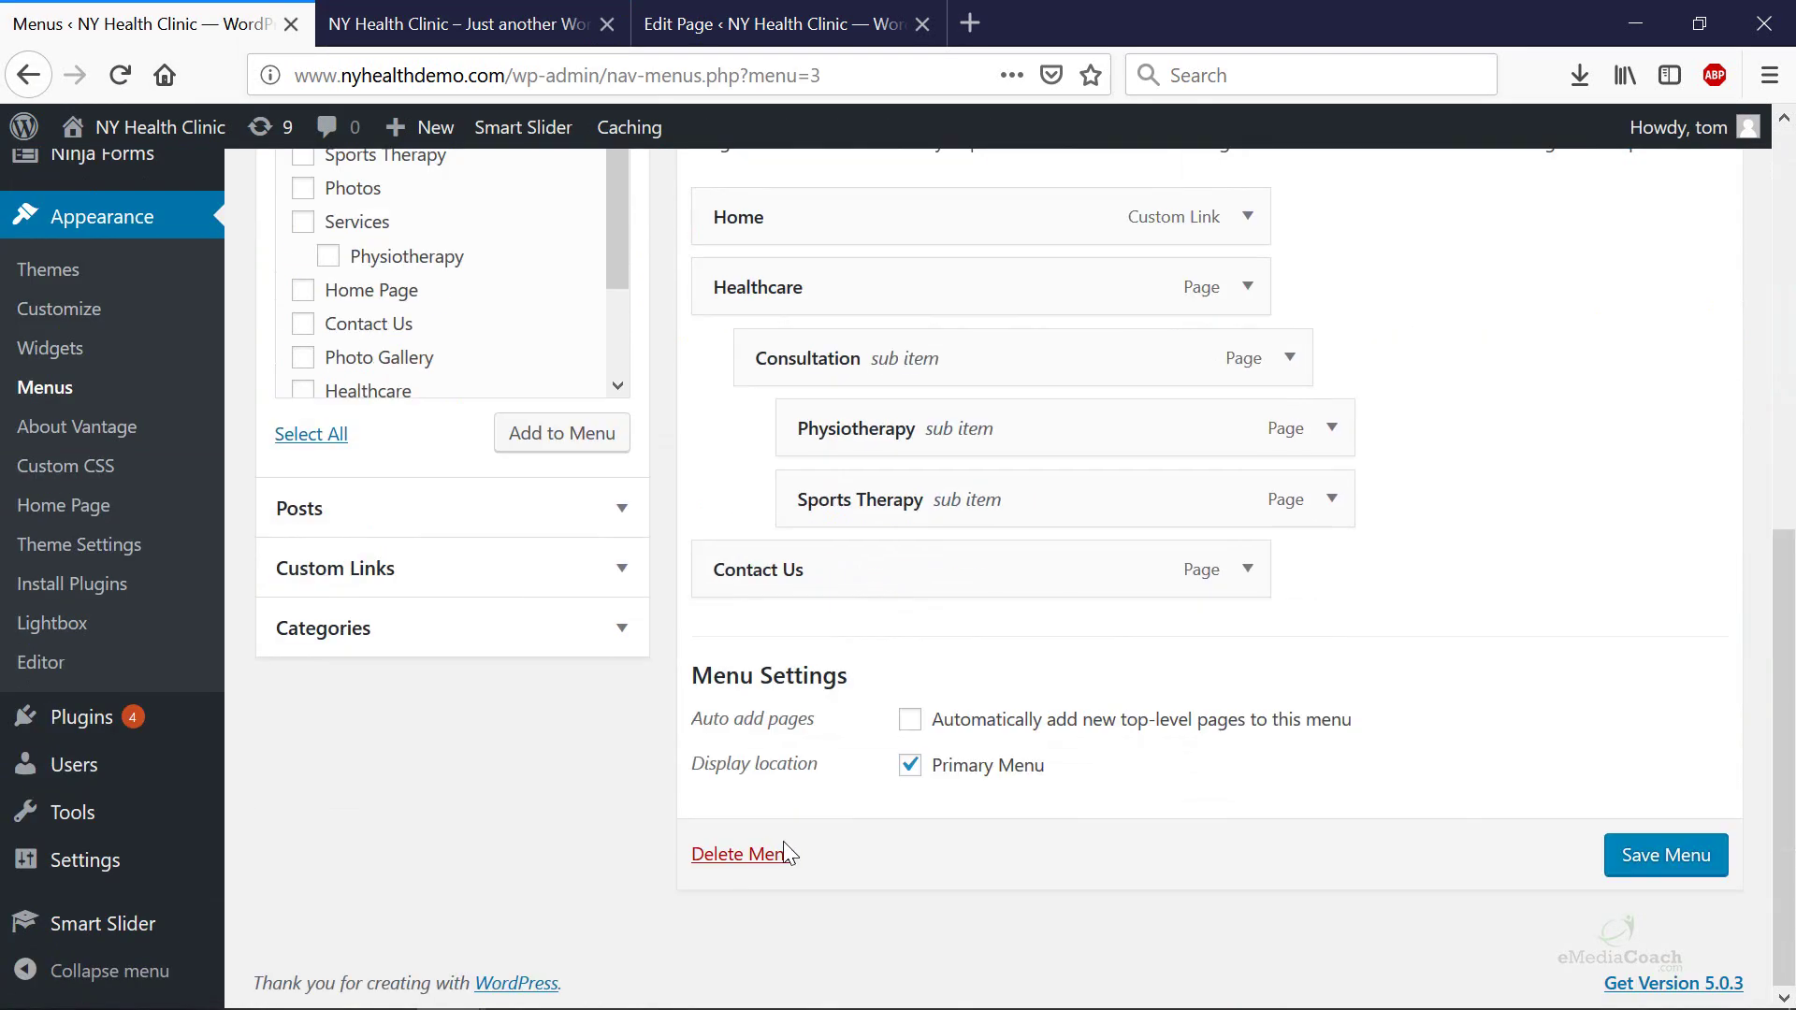
click(331, 367)
click(603, 444)
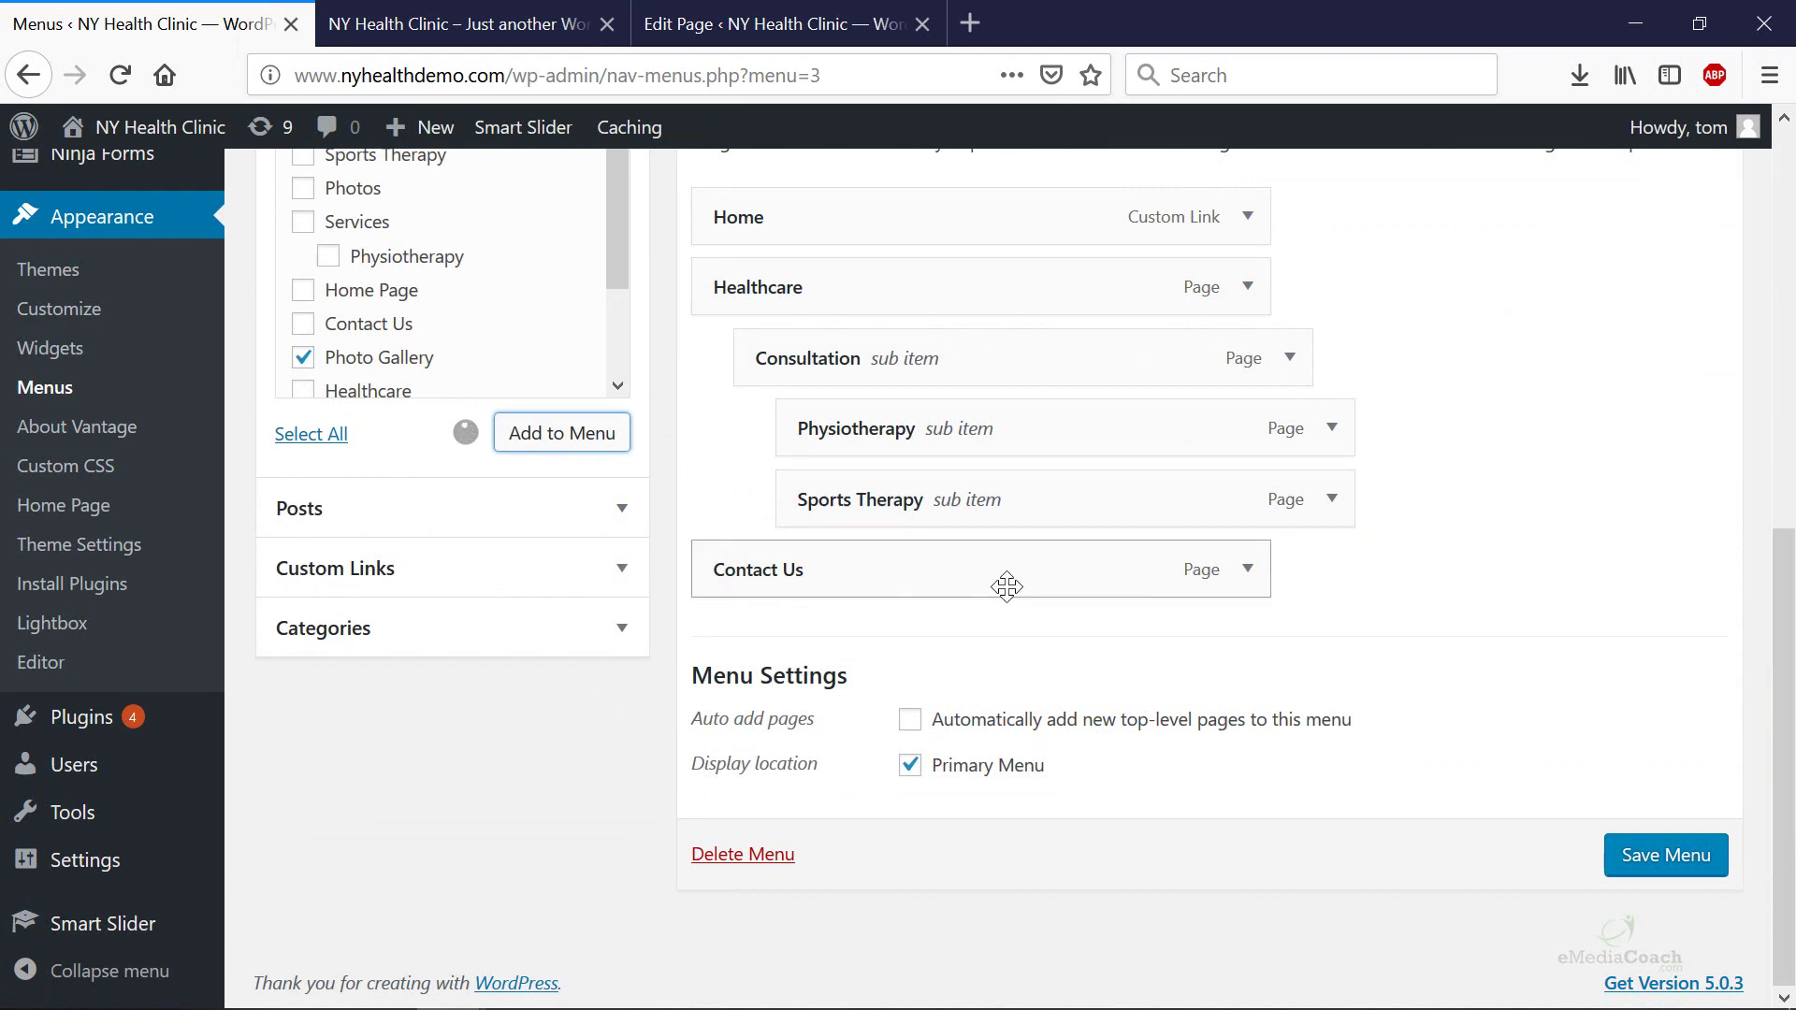
drag(814, 647, 800, 573)
click(1632, 926)
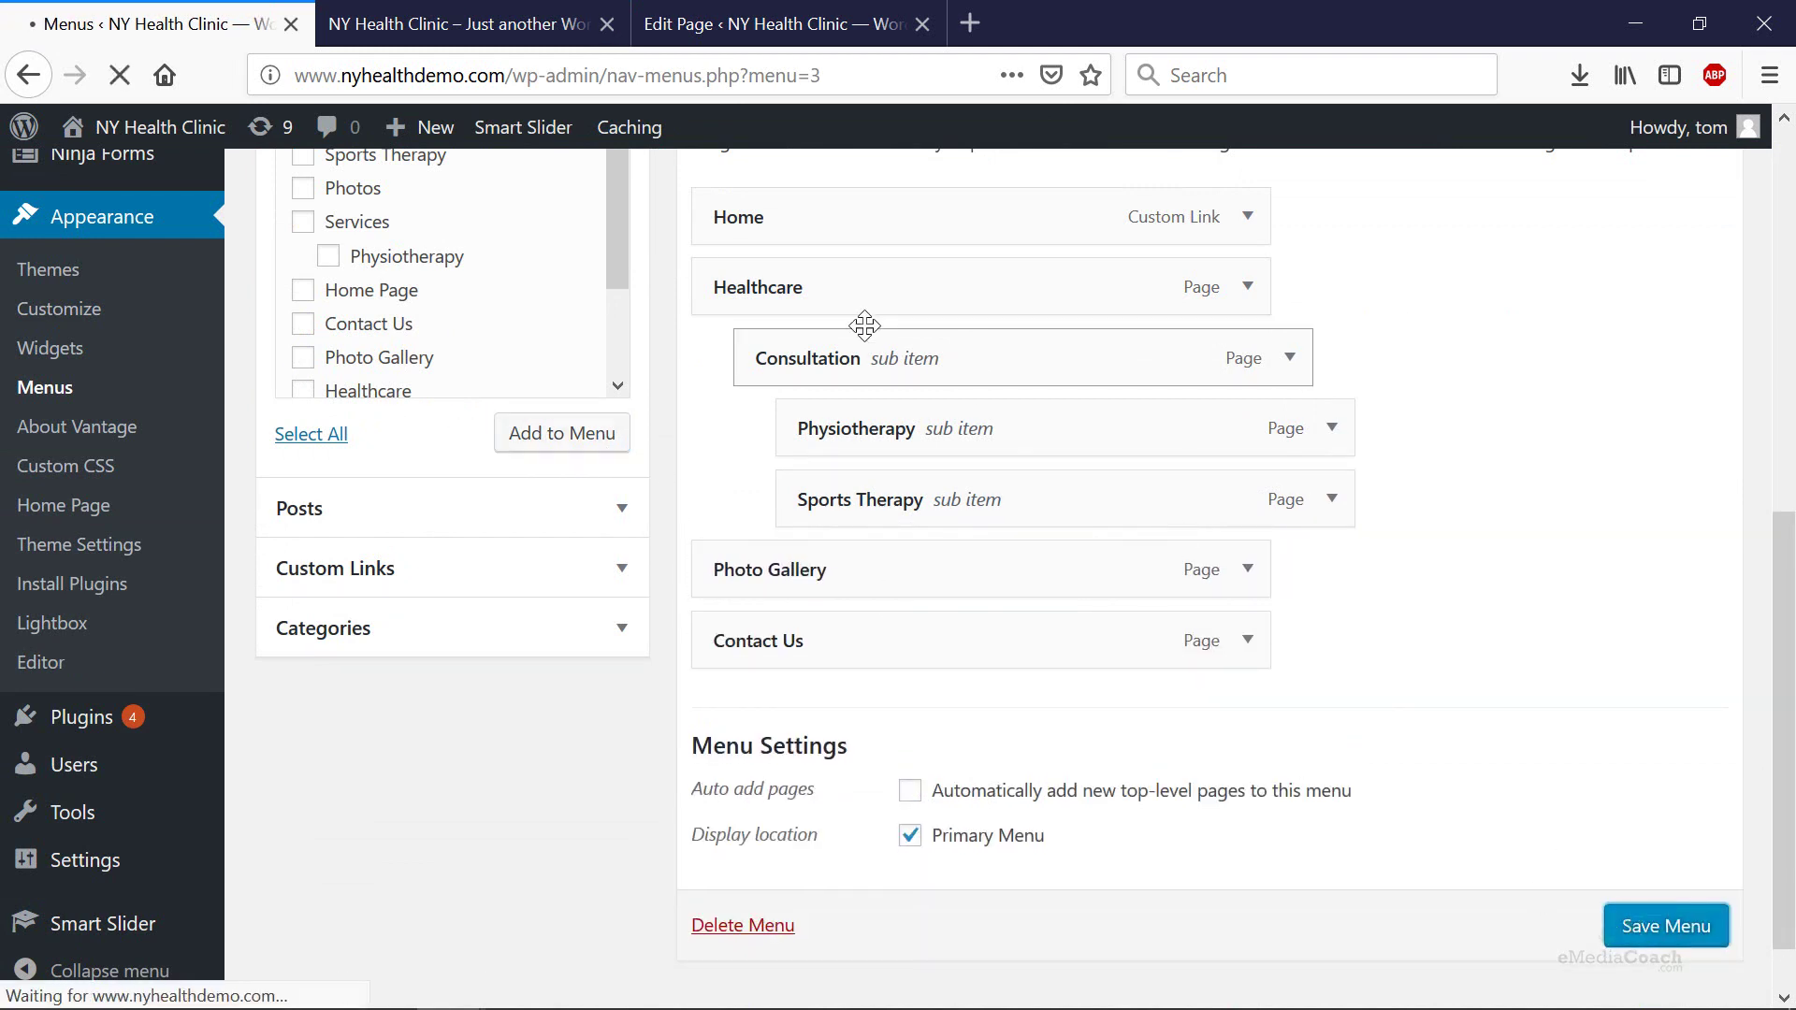
click(449, 23)
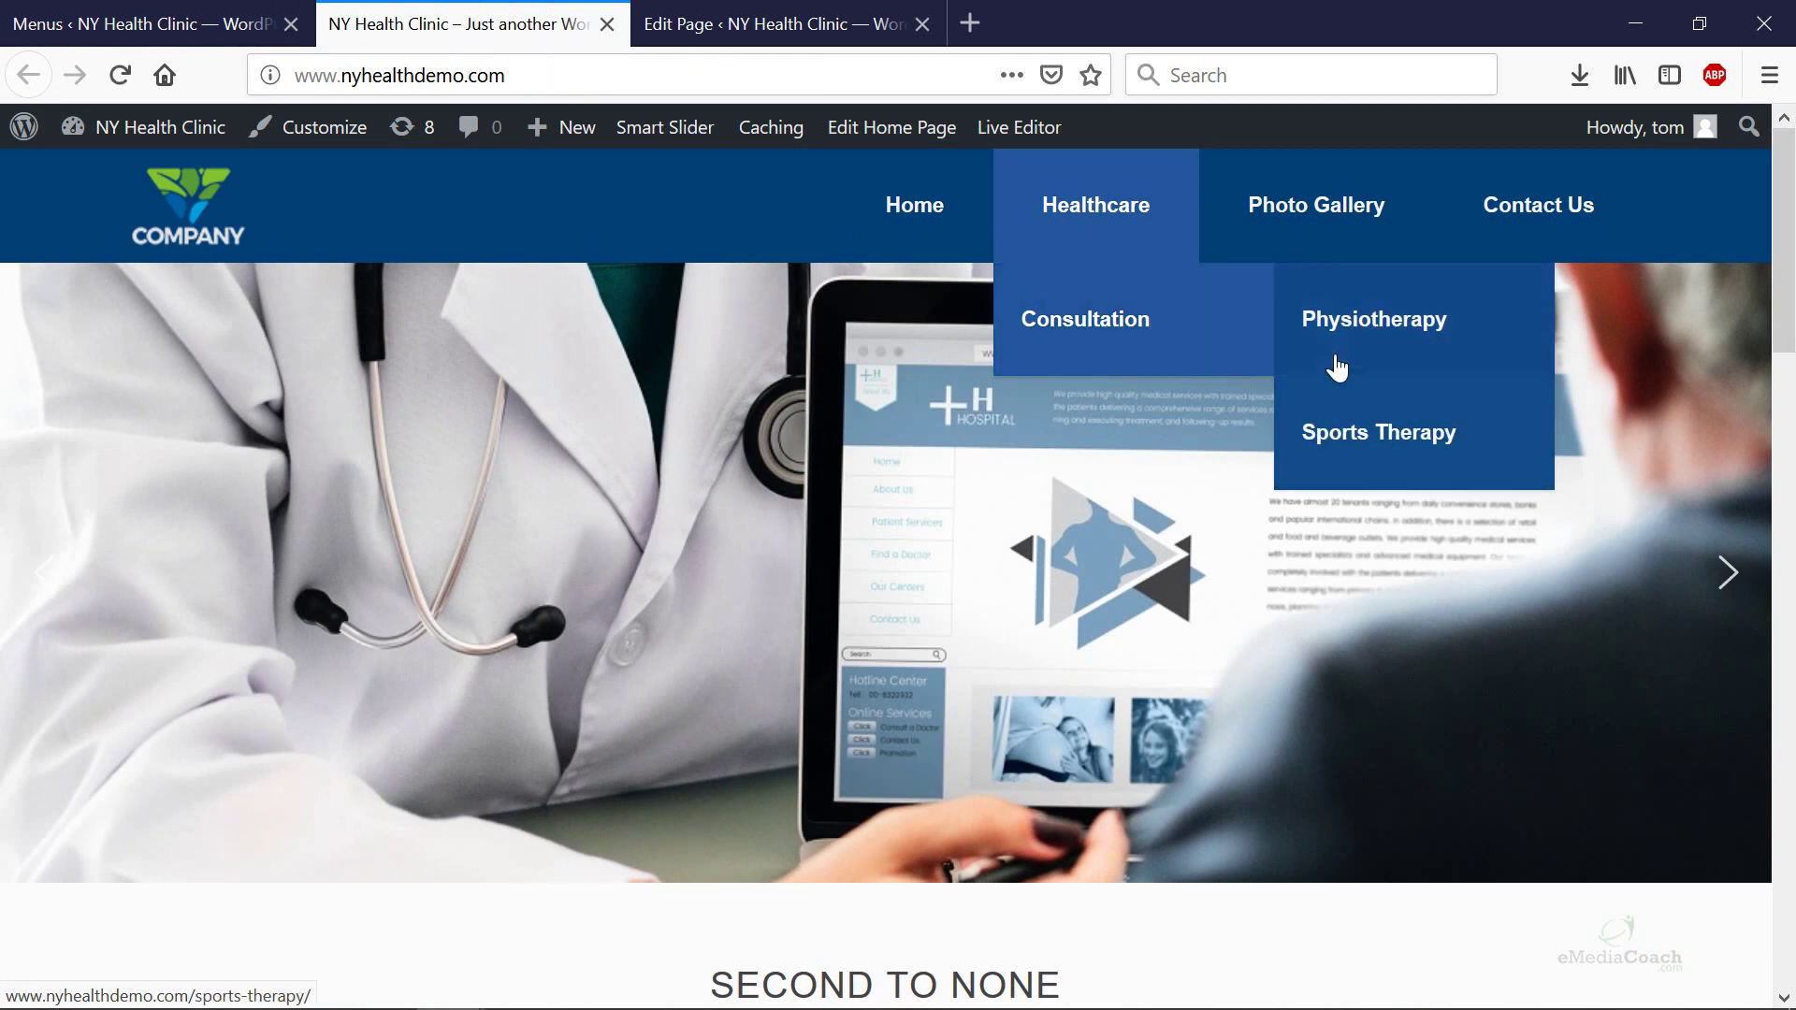
Step: Nest Photo Gallery under Healthcare as a sub item, save, and reload the live site
click(168, 25)
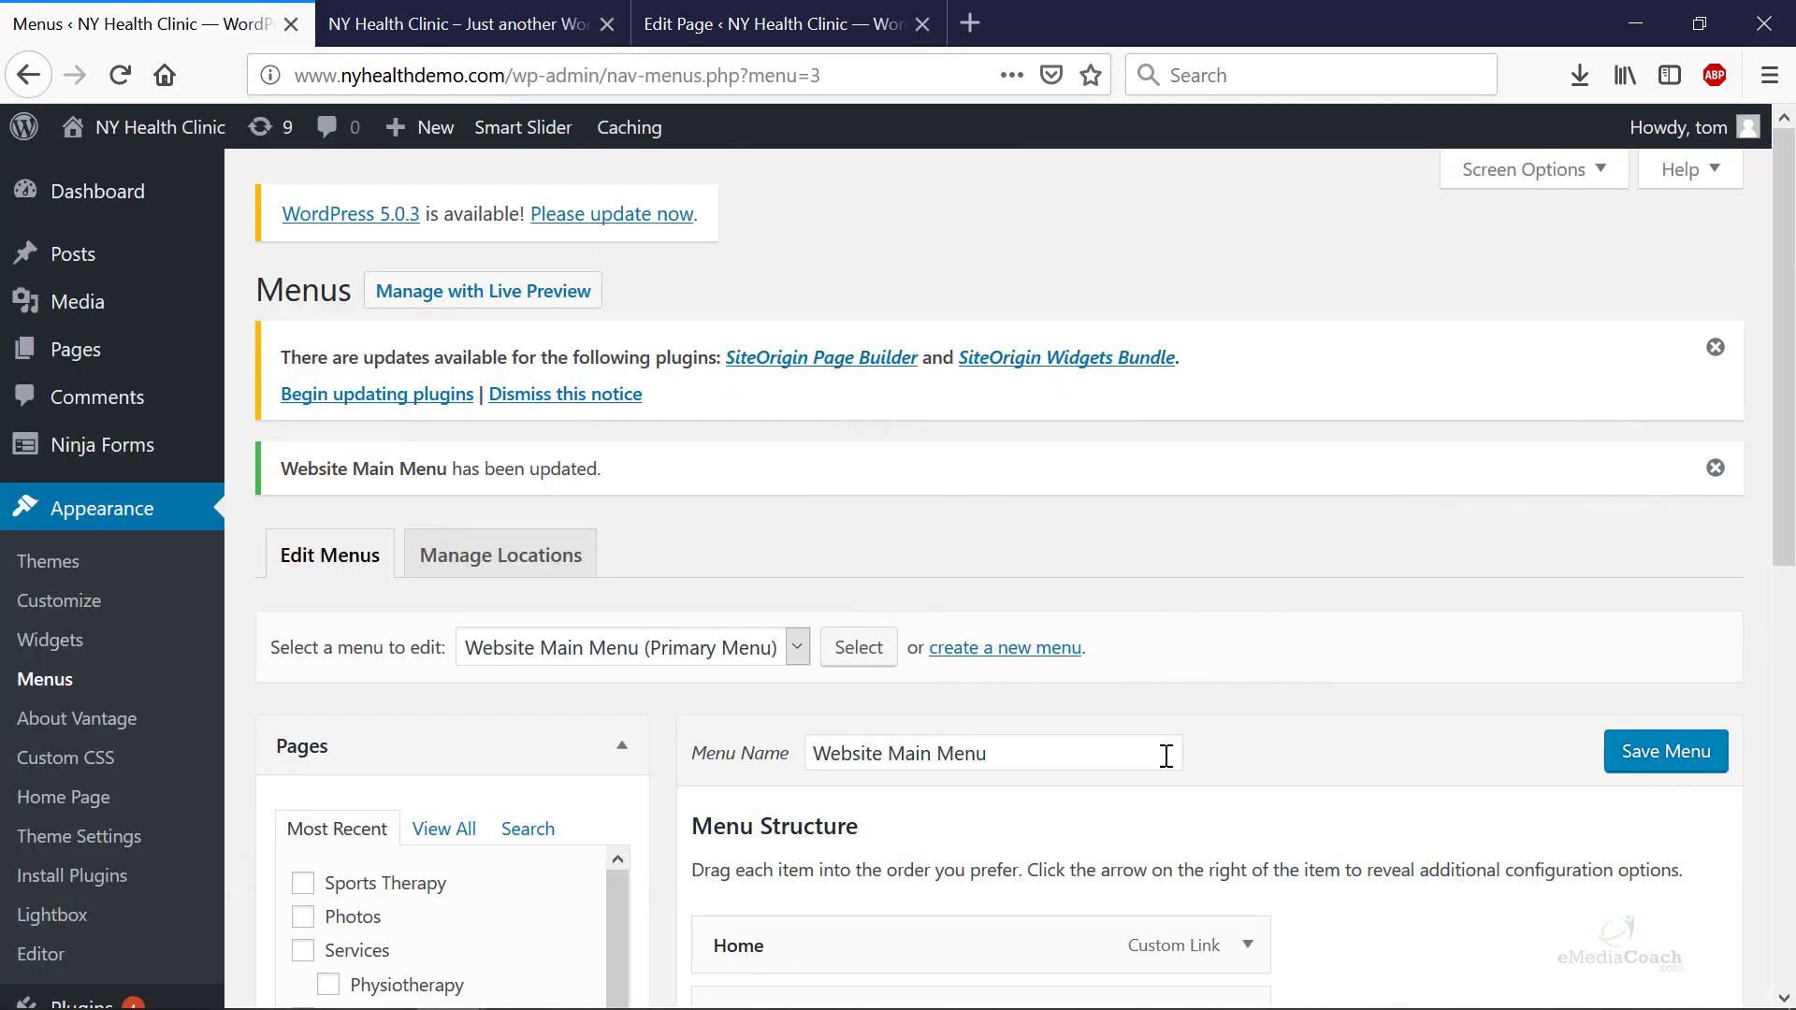
scroll(874, 467, down, 8)
mouse_move(762, 565)
mouse_down()
mouse_move(879, 574)
mouse_move(843, 573)
mouse_up()
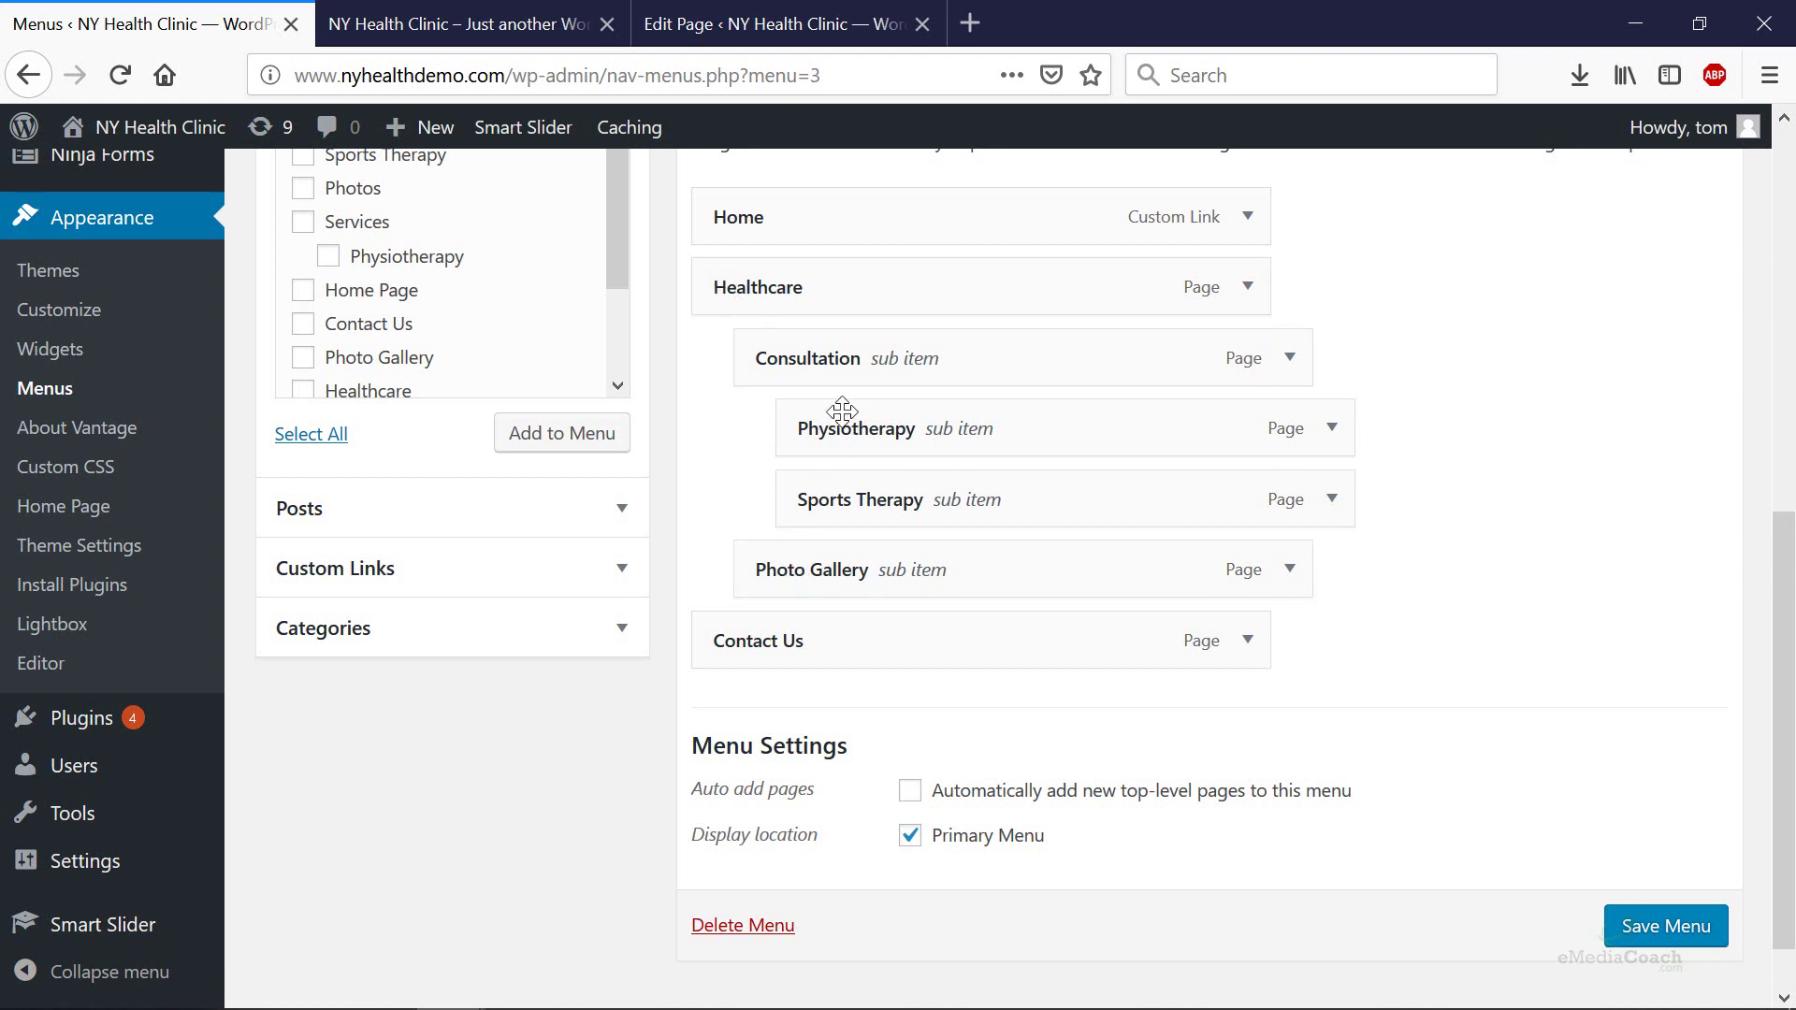
click(1711, 935)
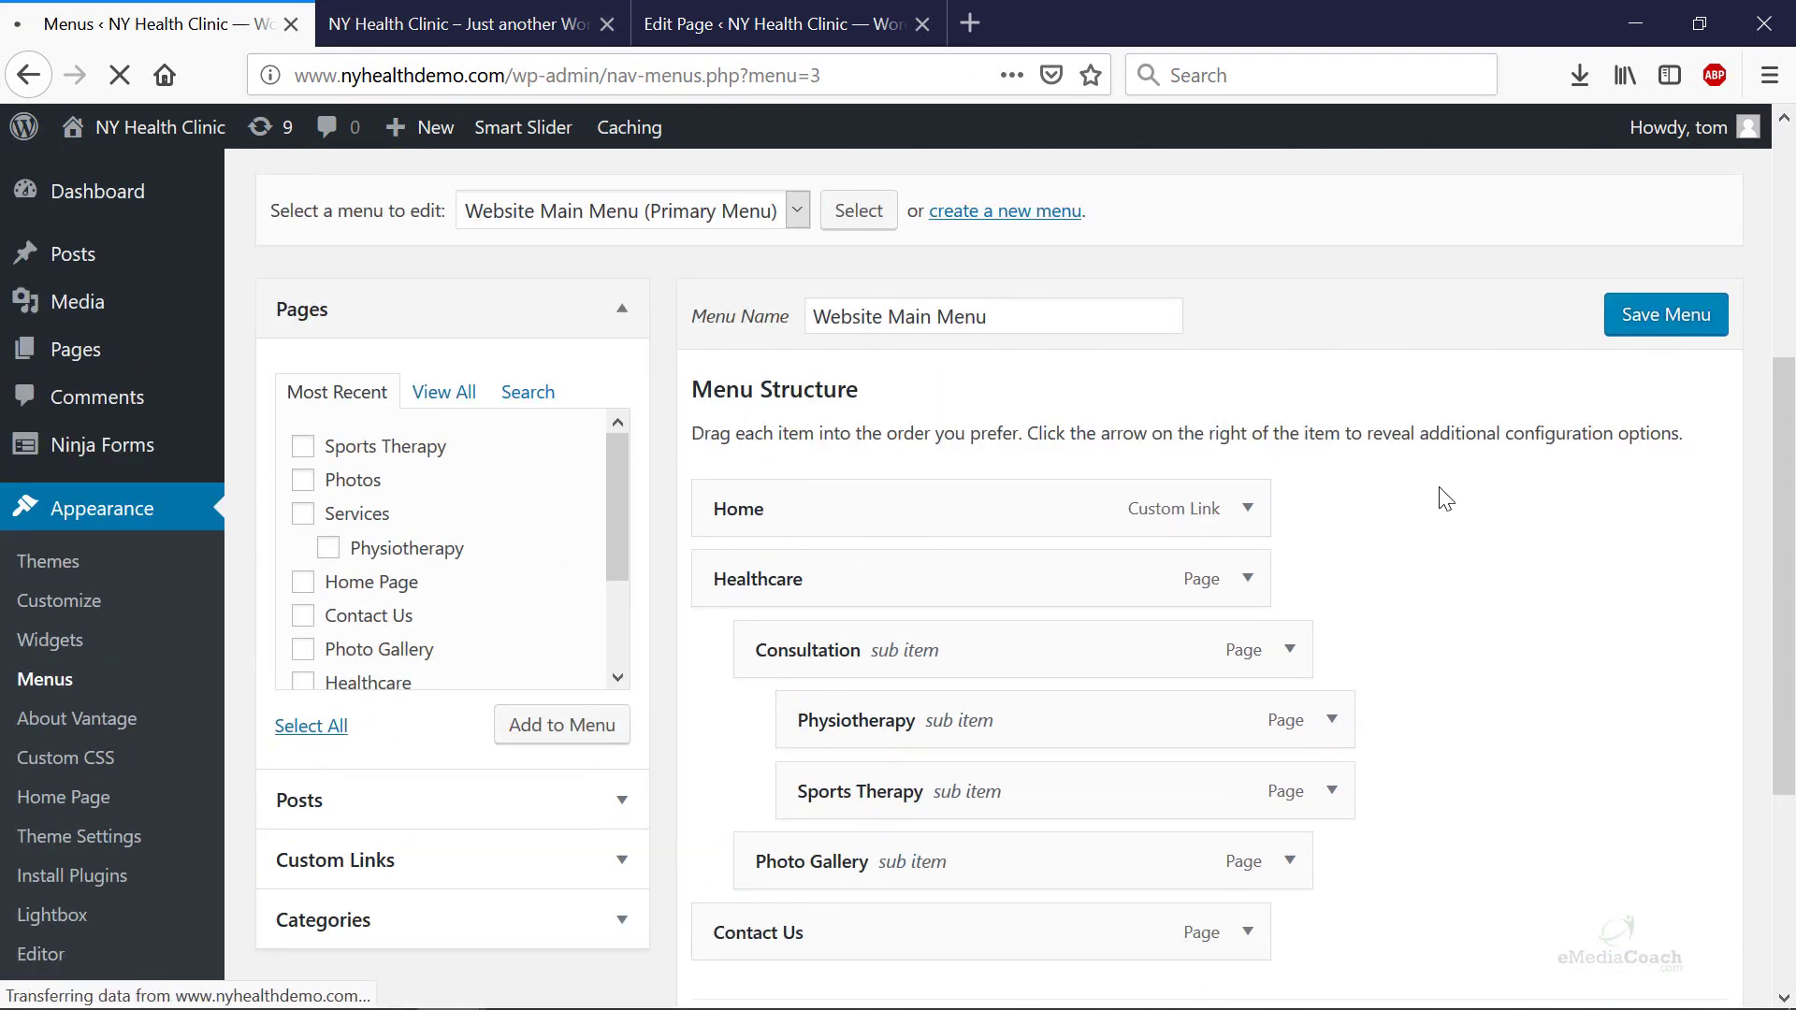
scroll(1440, 488, down, 6)
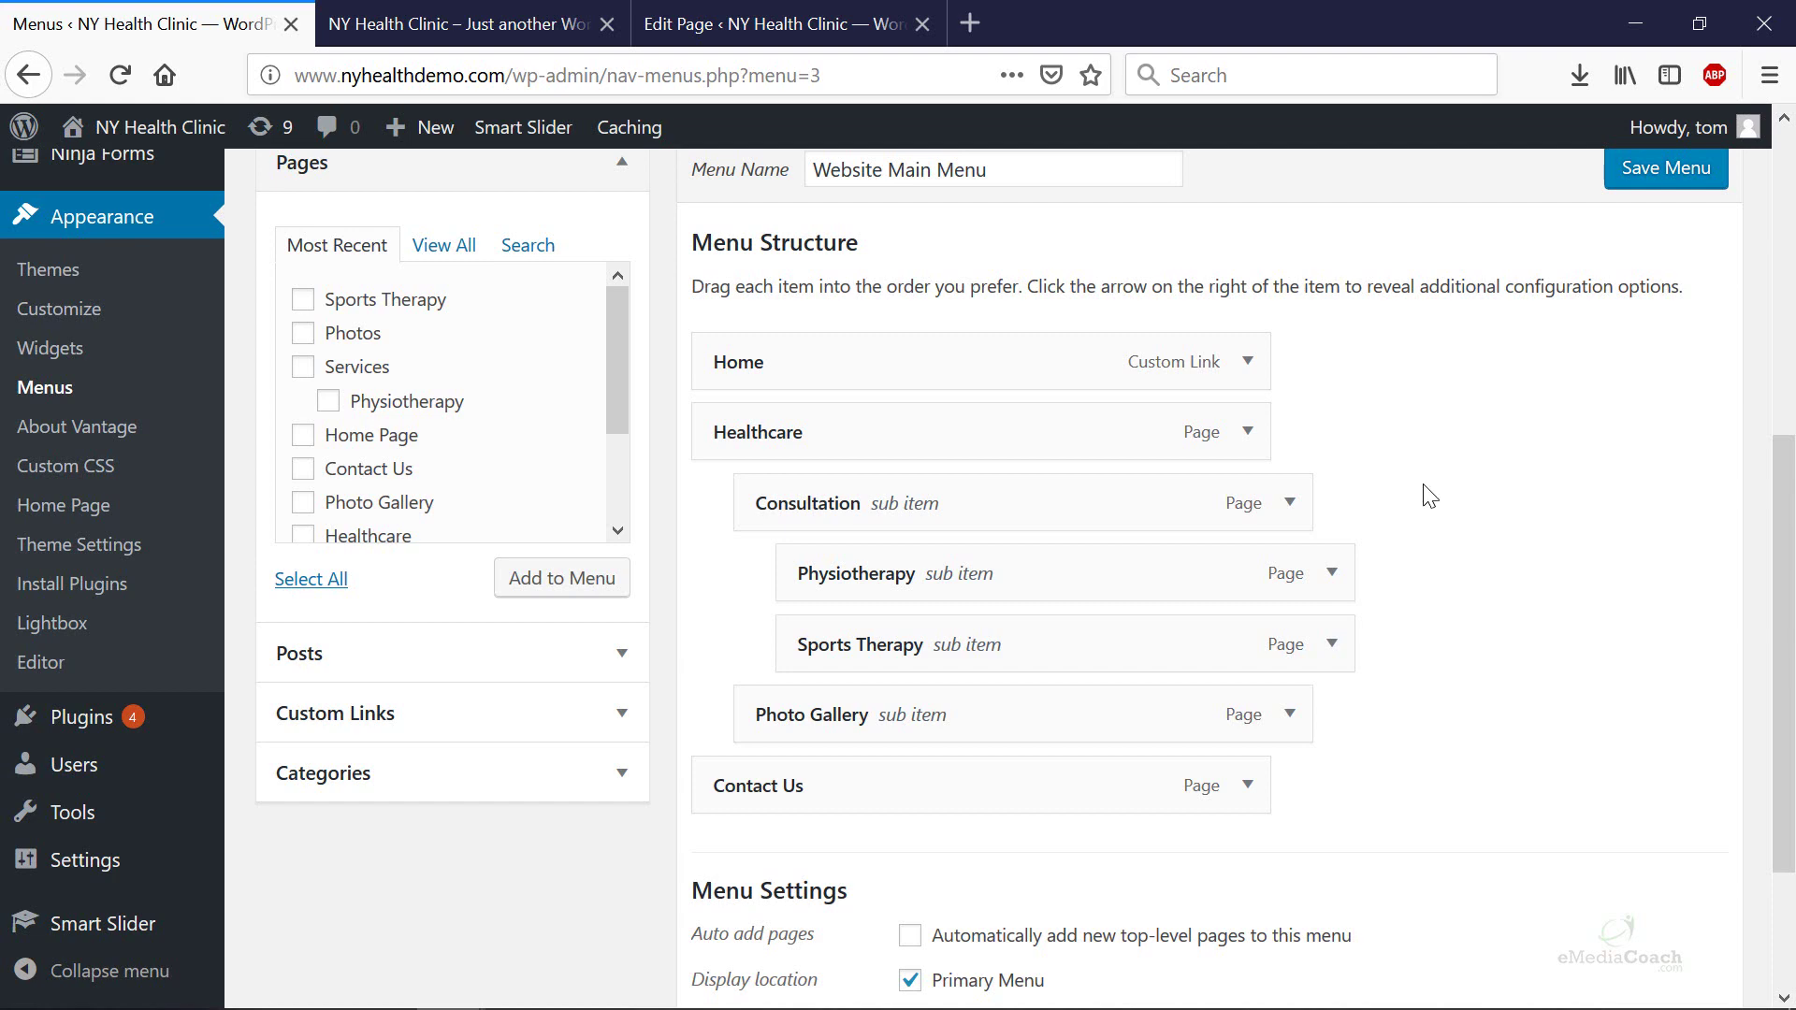
click(520, 28)
key(F5)
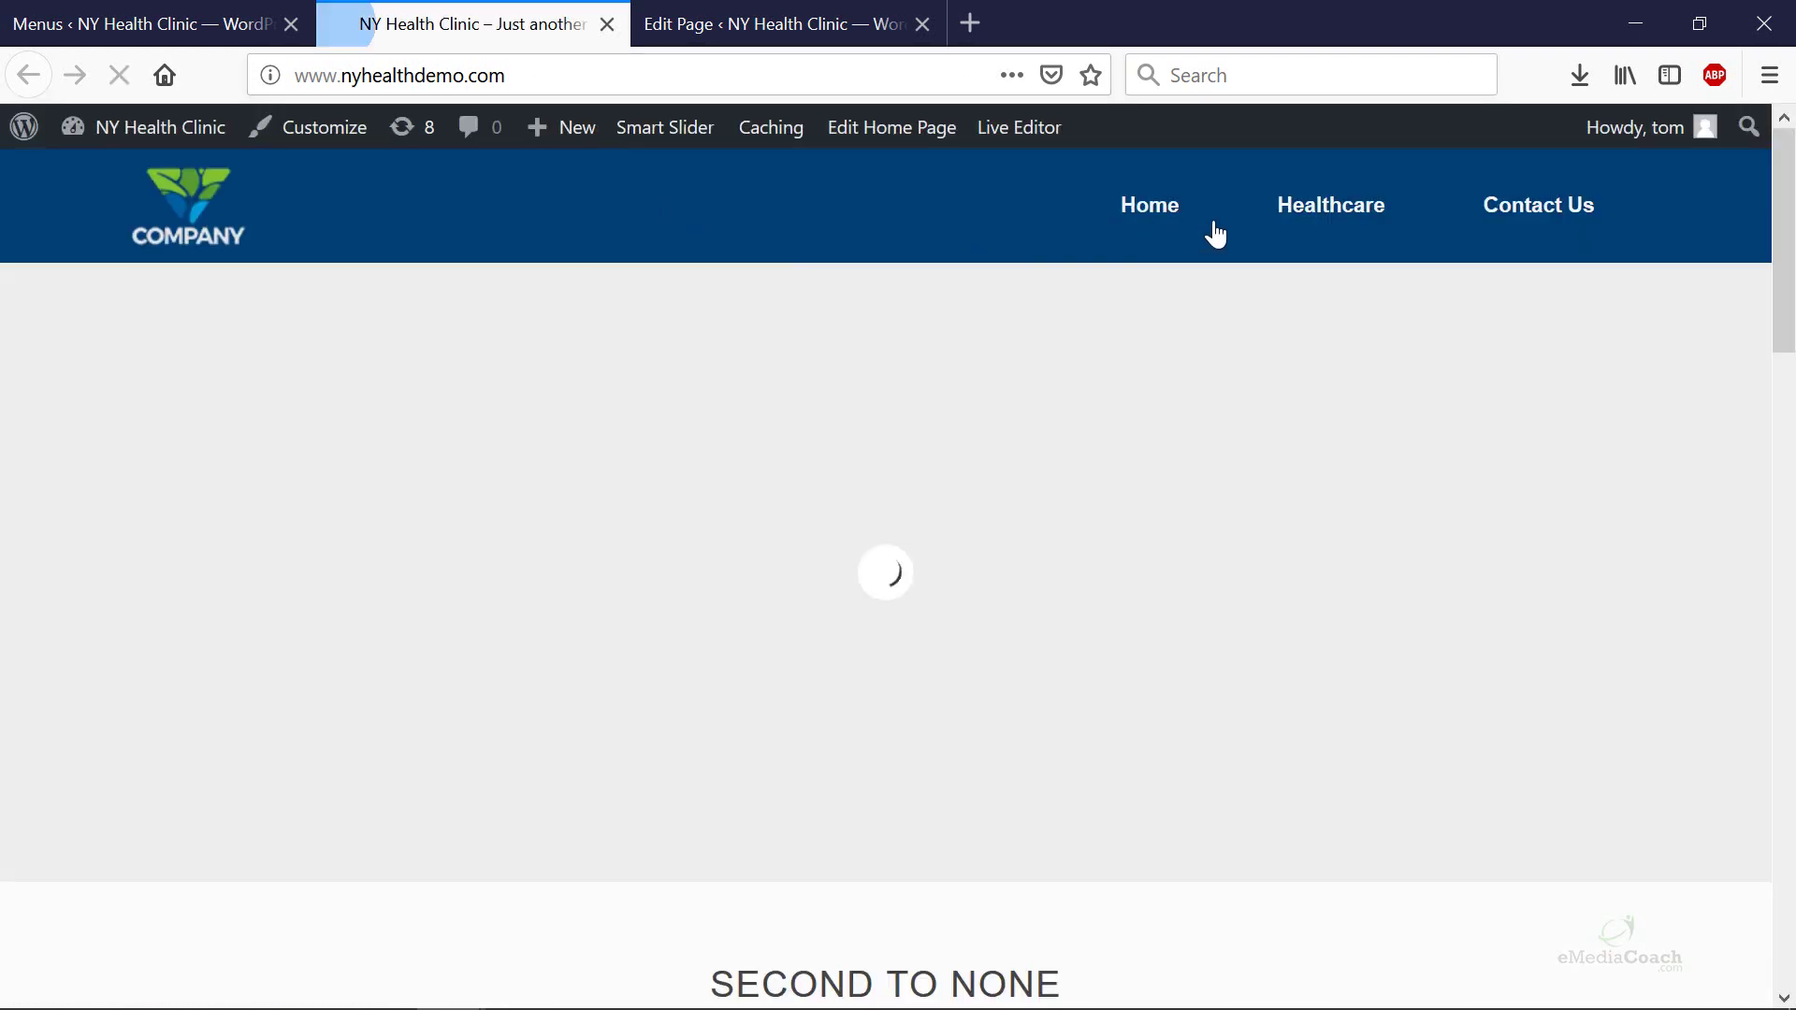
Step: Check the Healthcare and Consultation submenus, with Photo Gallery now under Healthcare
mouse_move(1298, 232)
mouse_move(1342, 327)
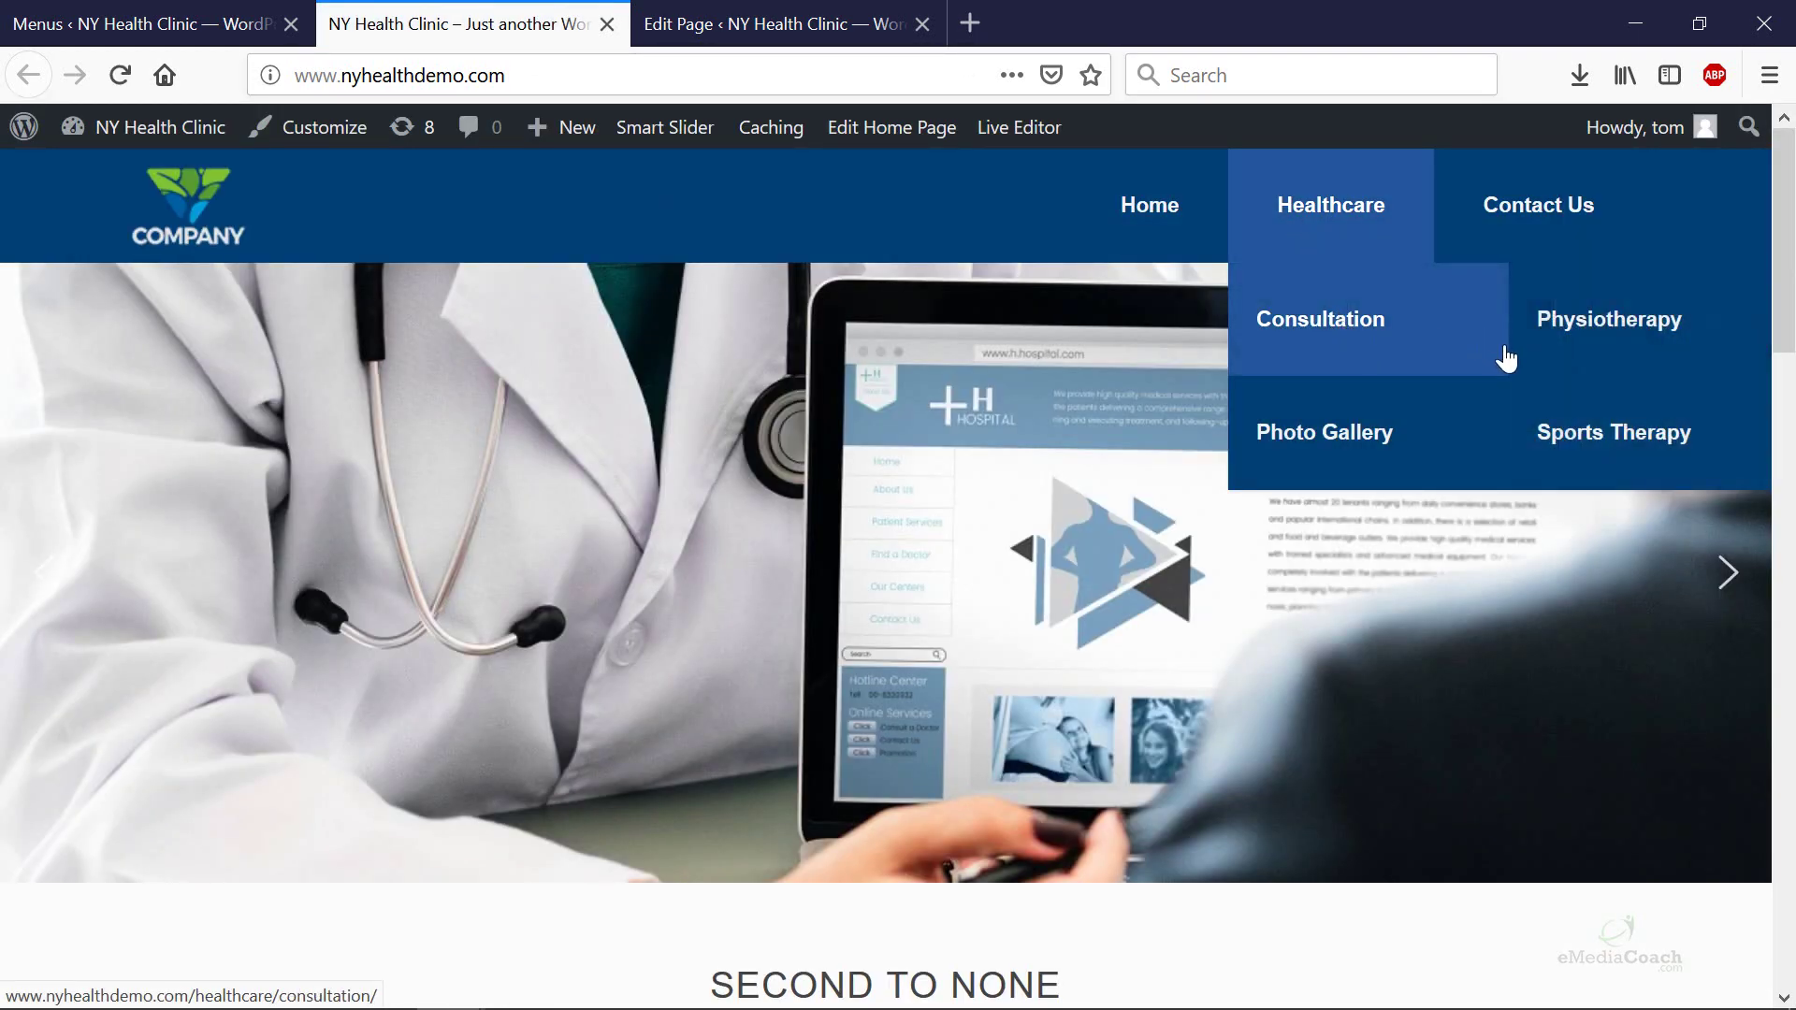
scroll(745, 646, down, 8)
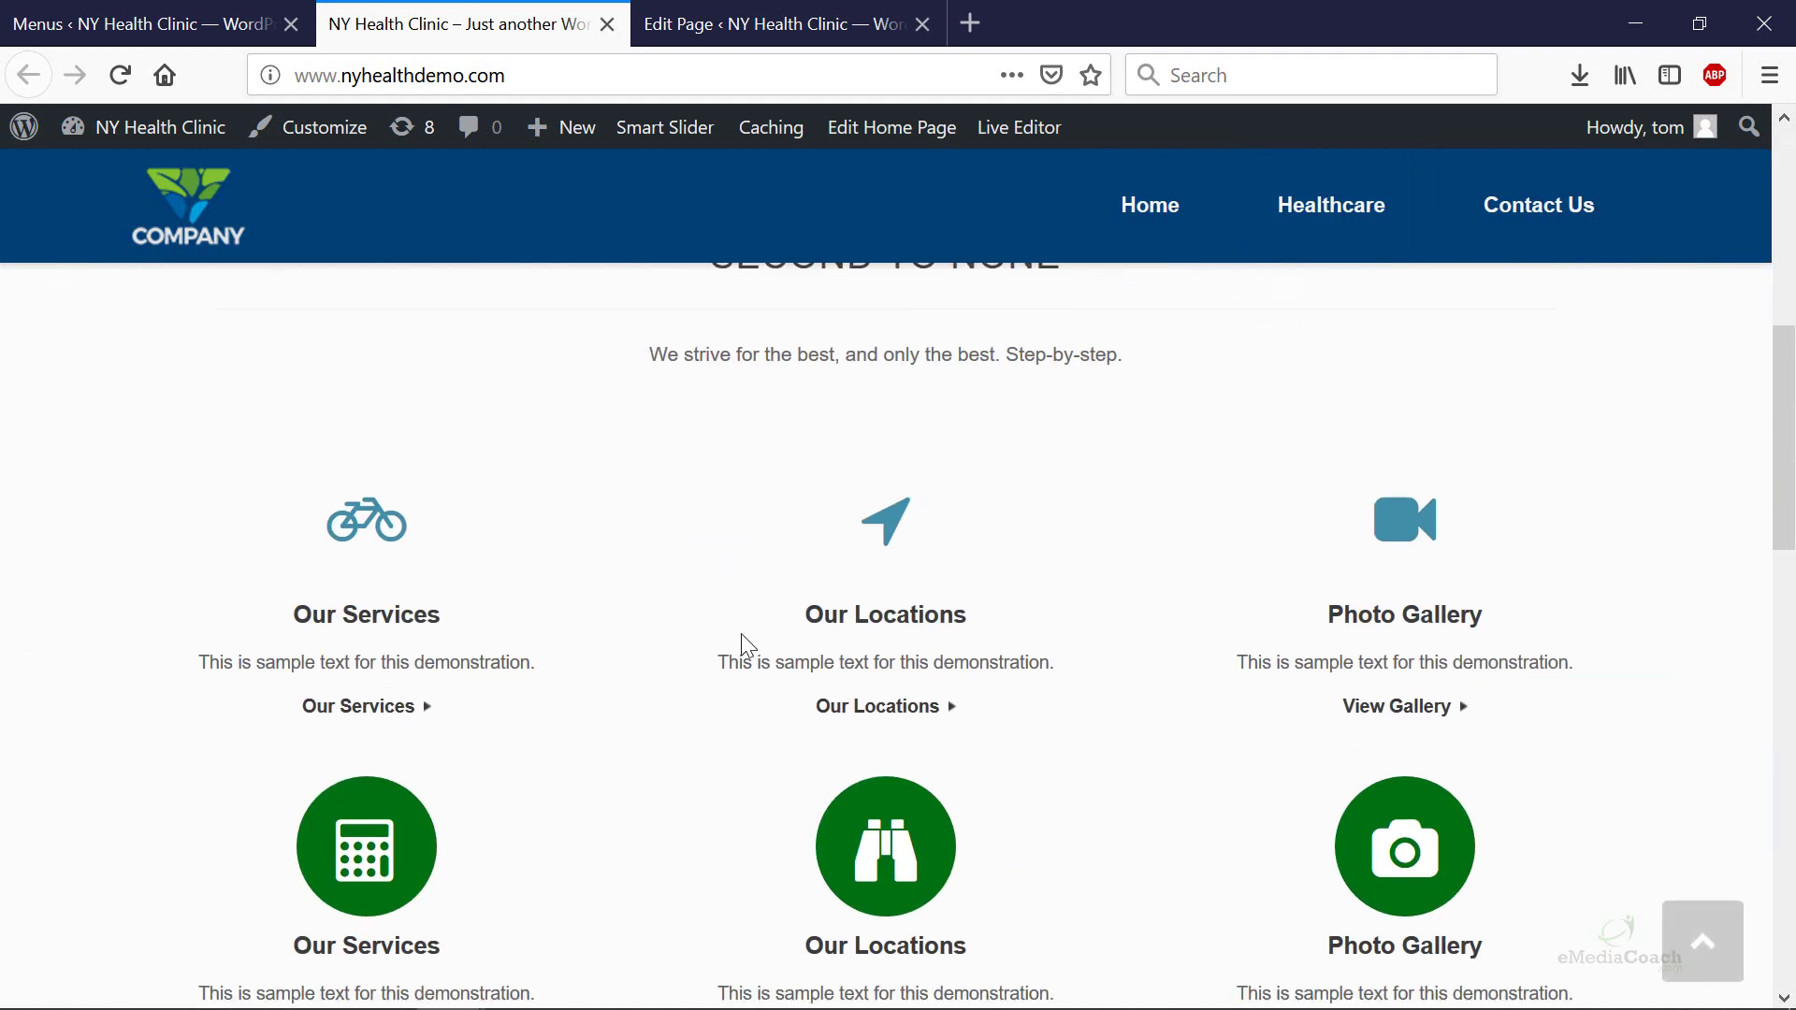
scroll(741, 645, down, 4)
scroll(739, 694, up, 12)
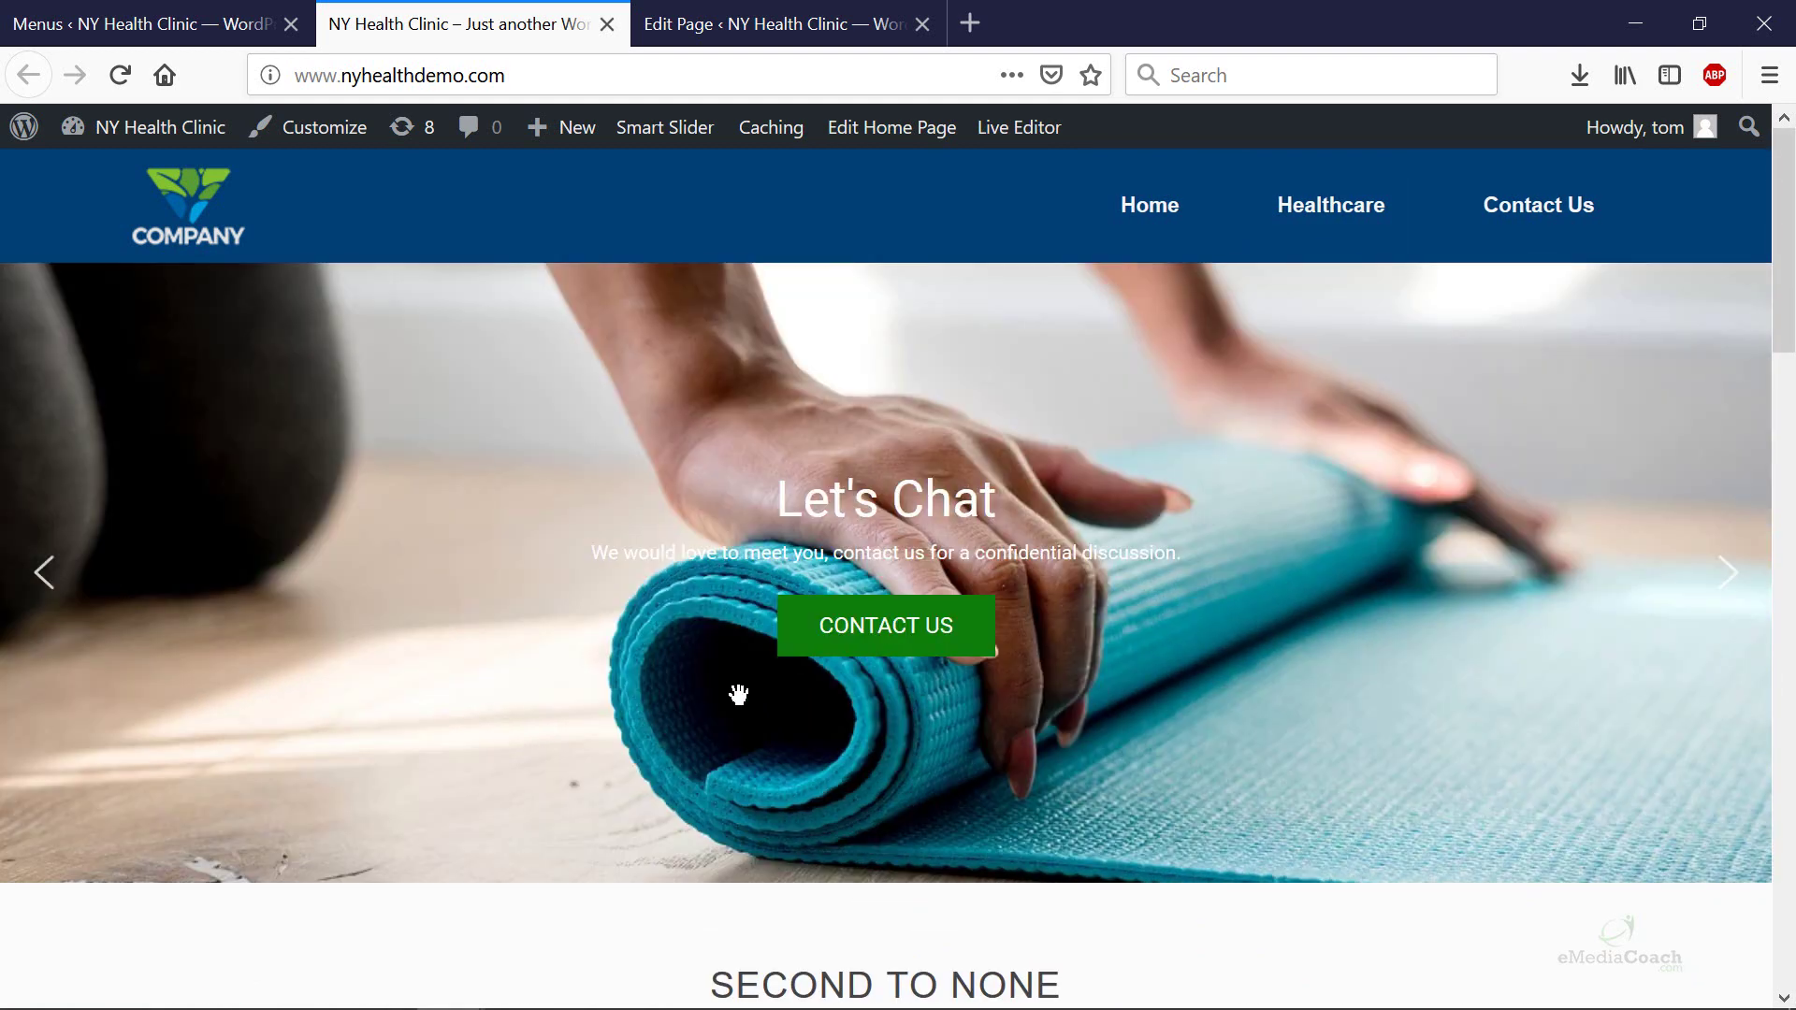